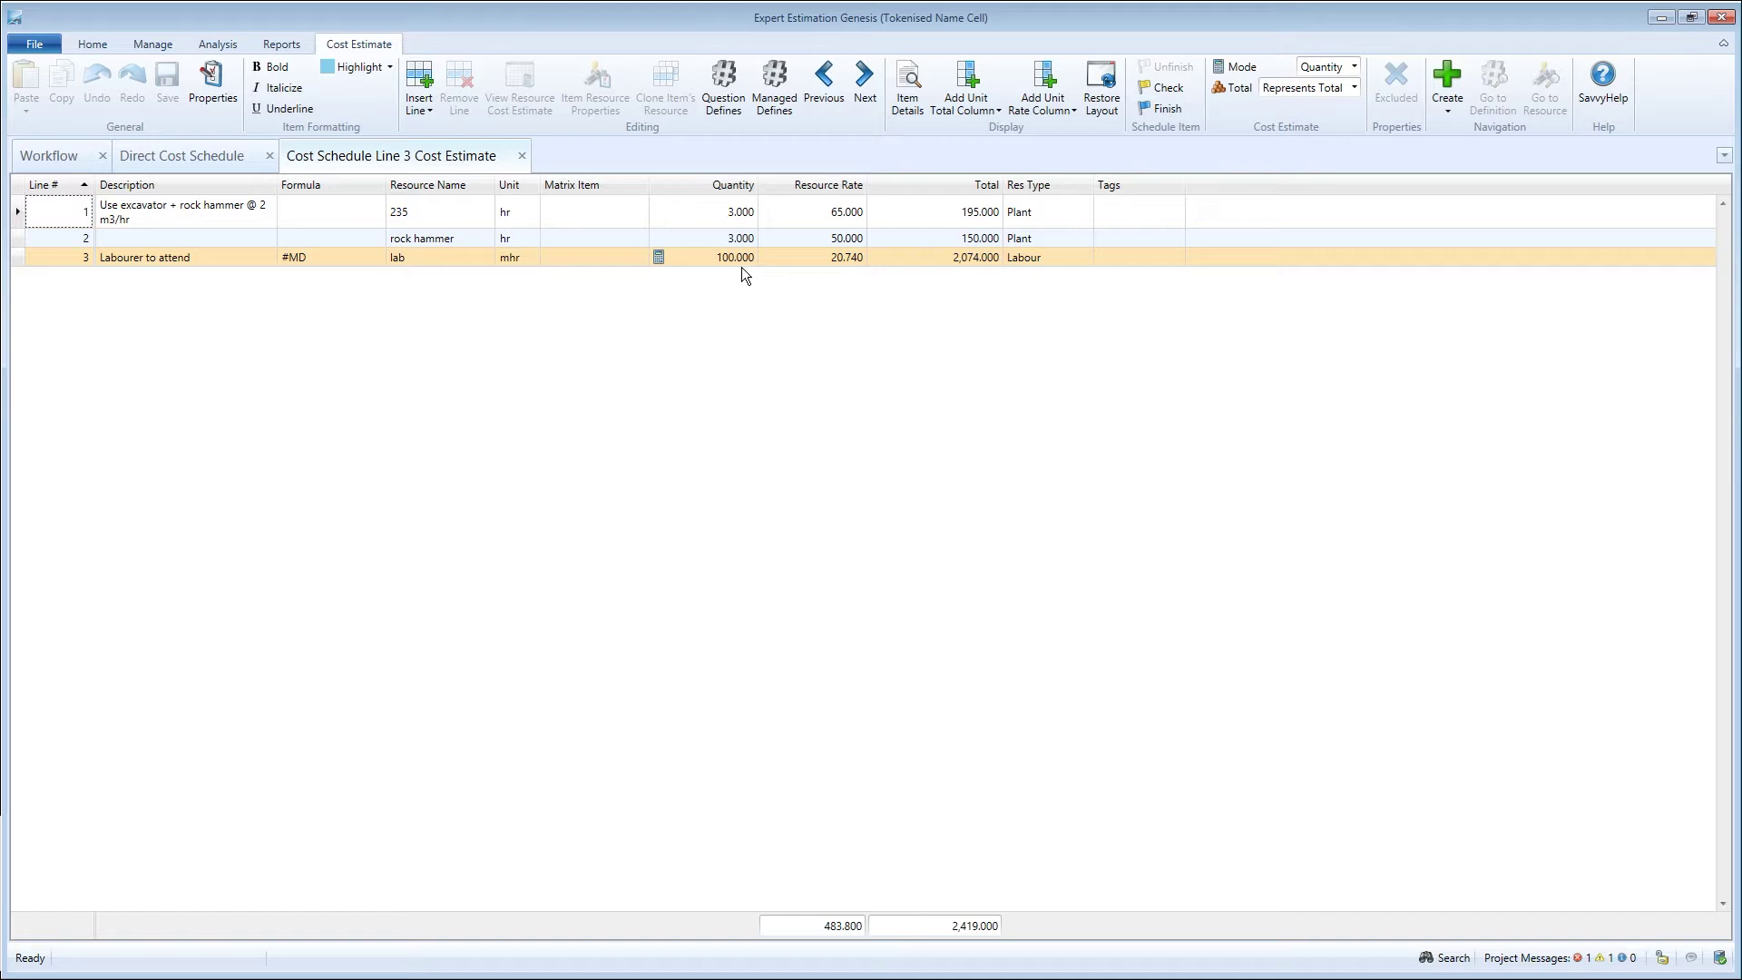
# - Review the managed define behind line 3's cost estimate, and set the BASE value of the "Extra over for rock" item to BASE3
pyautogui.click(784, 91)
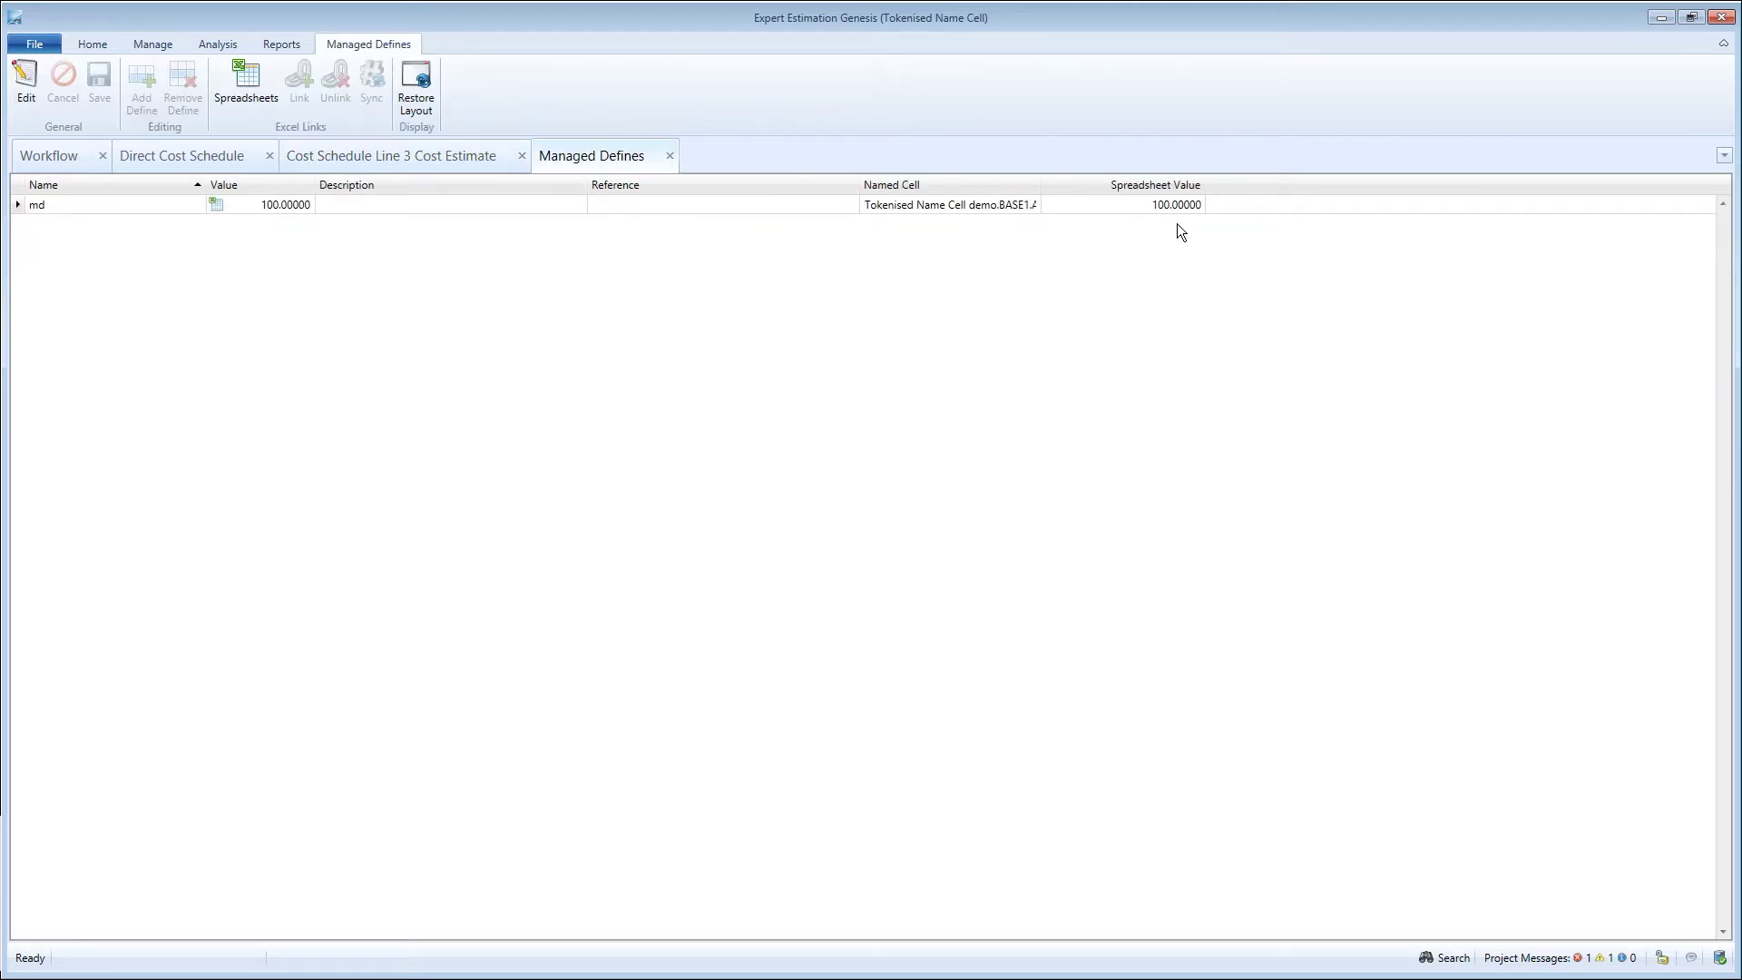
pyautogui.click(668, 156)
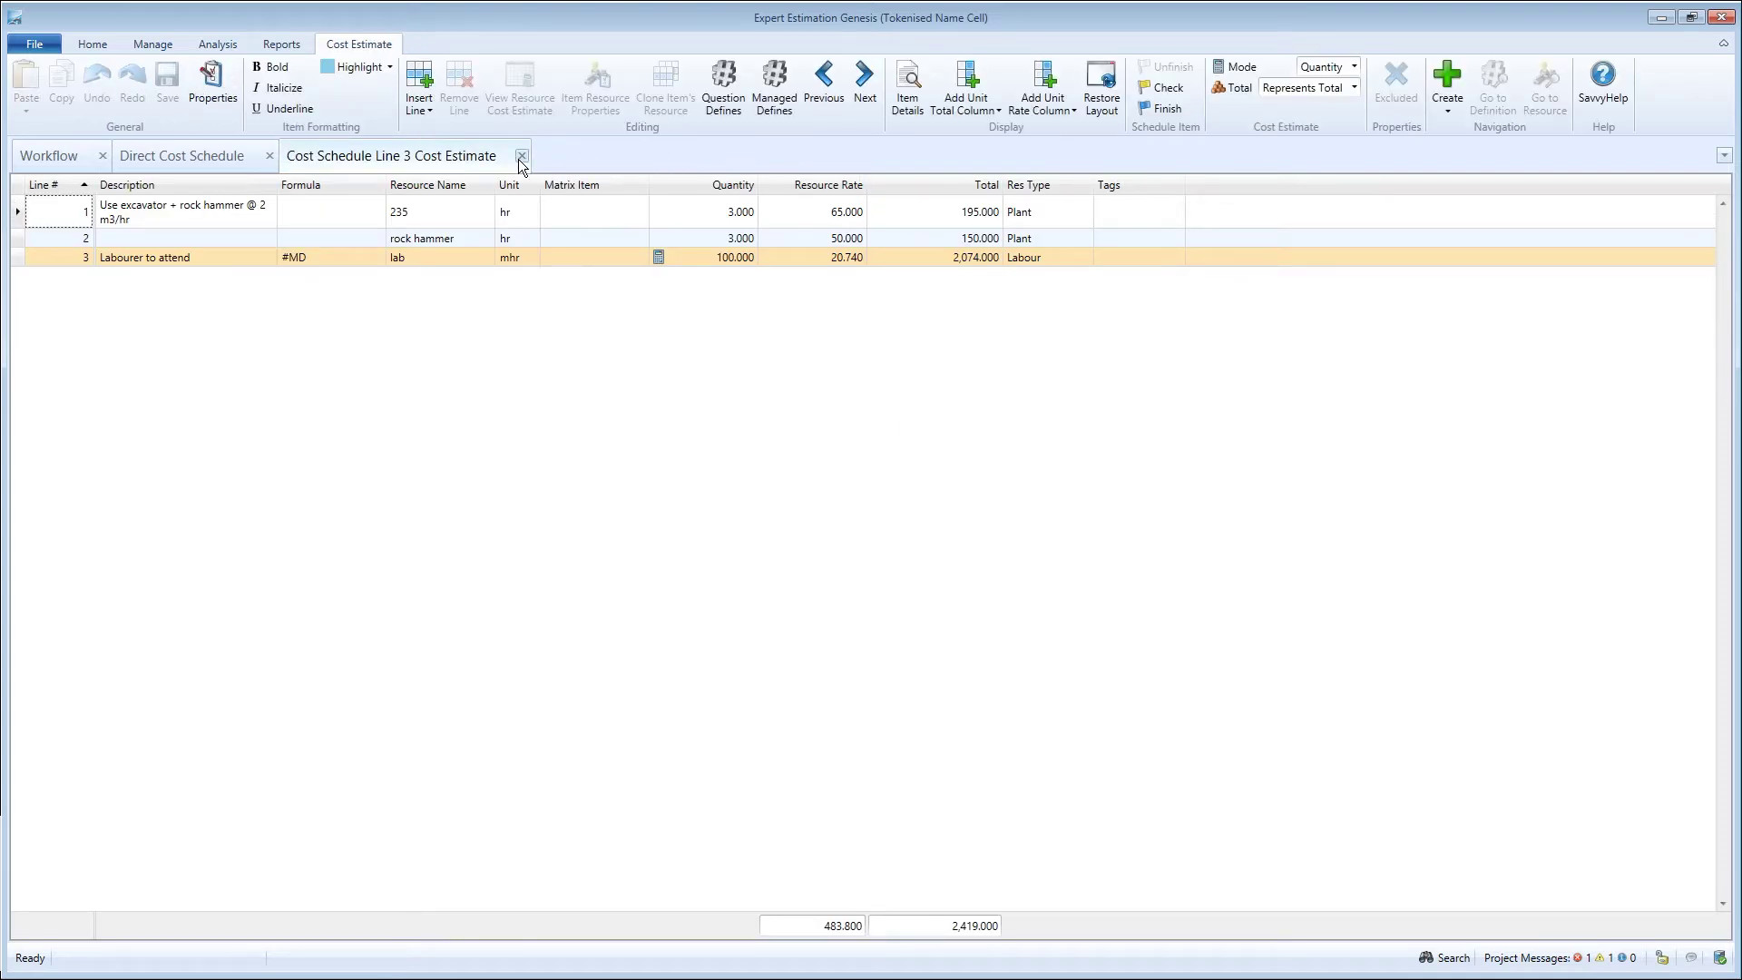
pyautogui.click(521, 158)
pyautogui.click(523, 271)
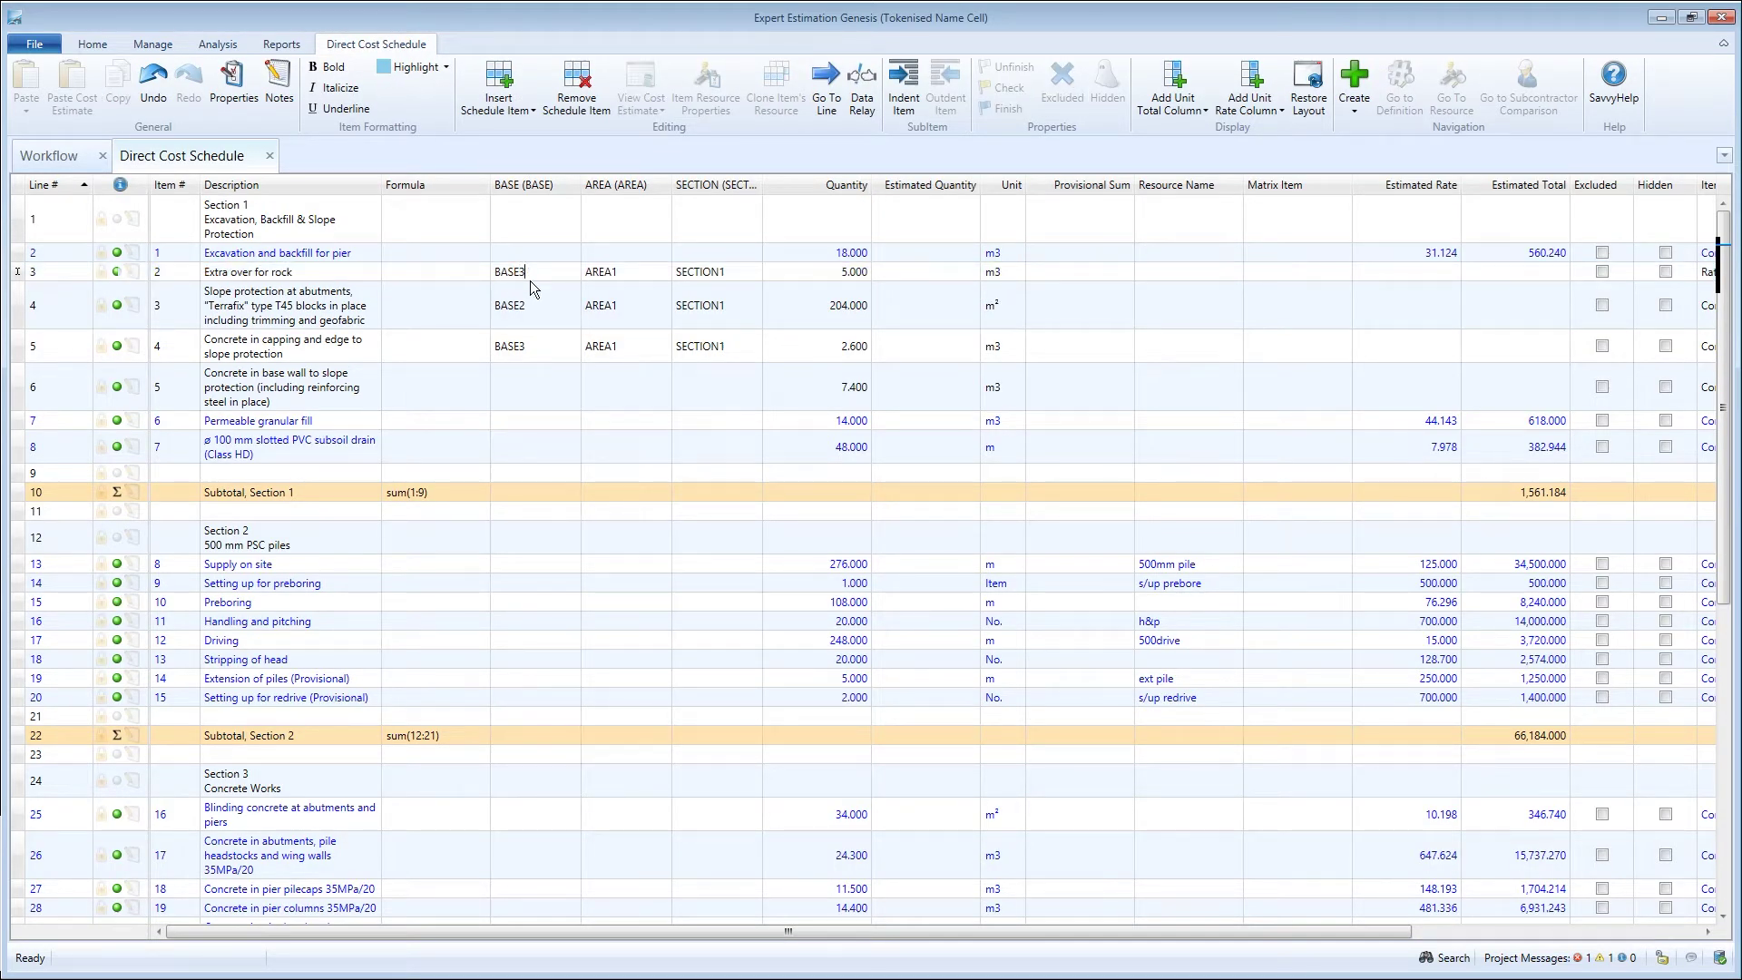
pyautogui.click(476, 275)
# - Sync the md managed define in line 3's cost estimate with its linked spreadsheet value and save it
pyautogui.click(649, 91)
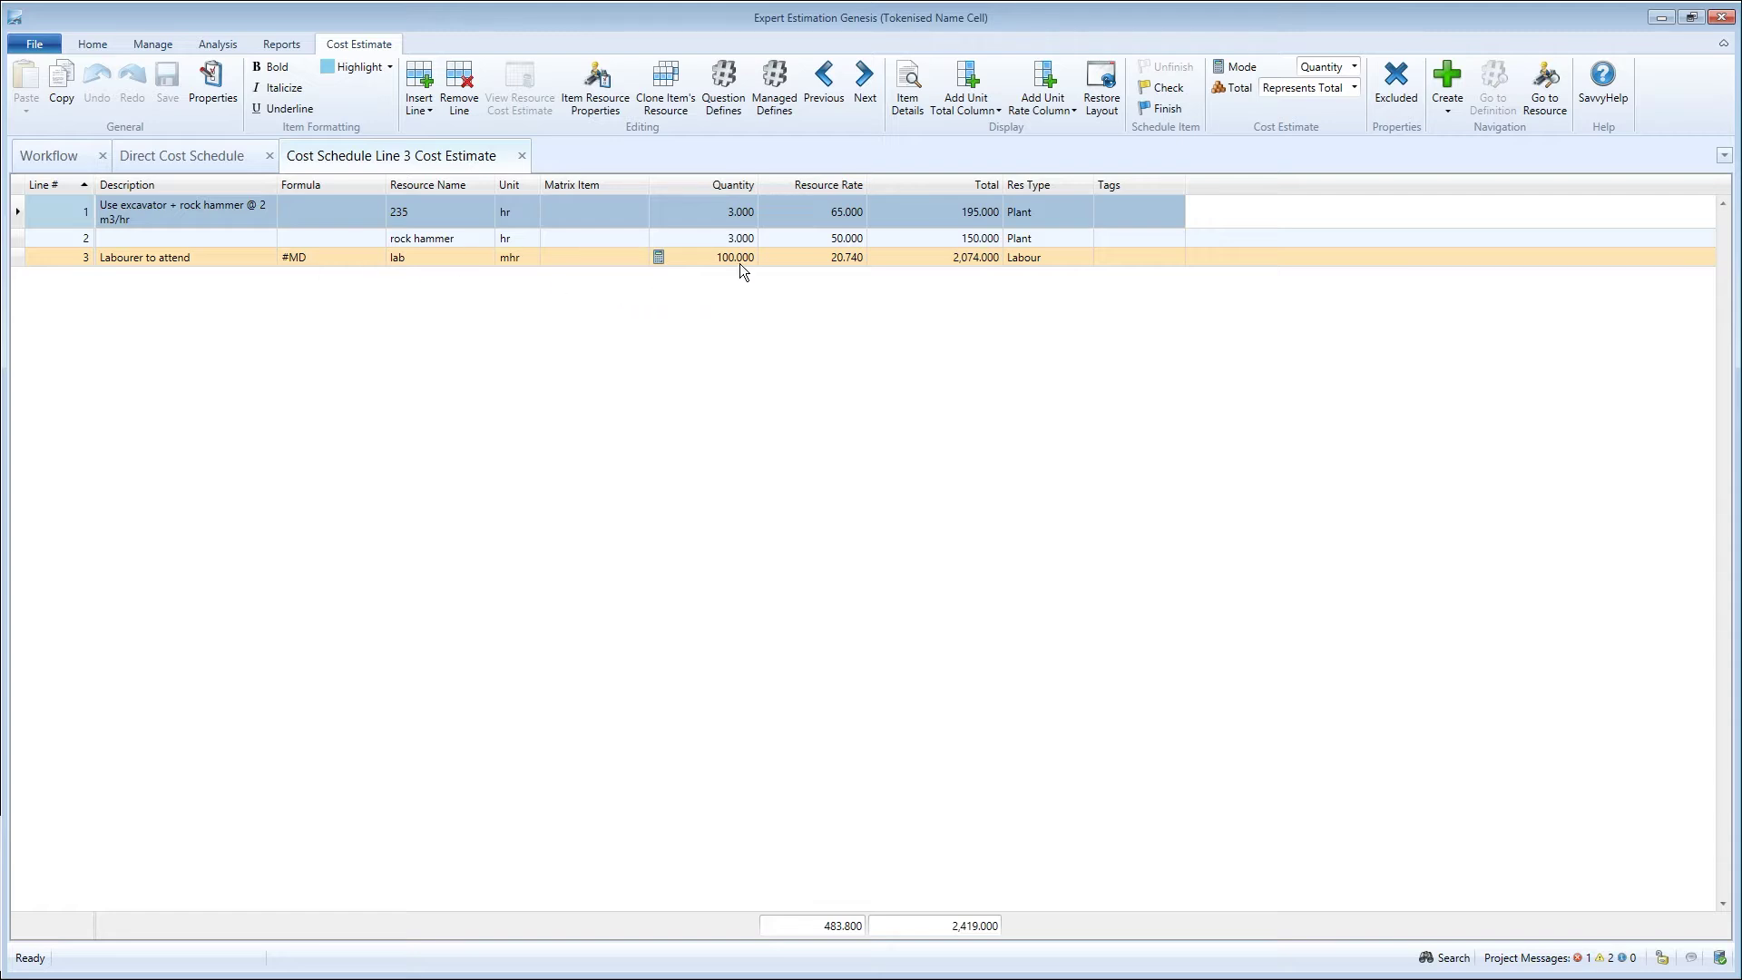
pyautogui.click(778, 95)
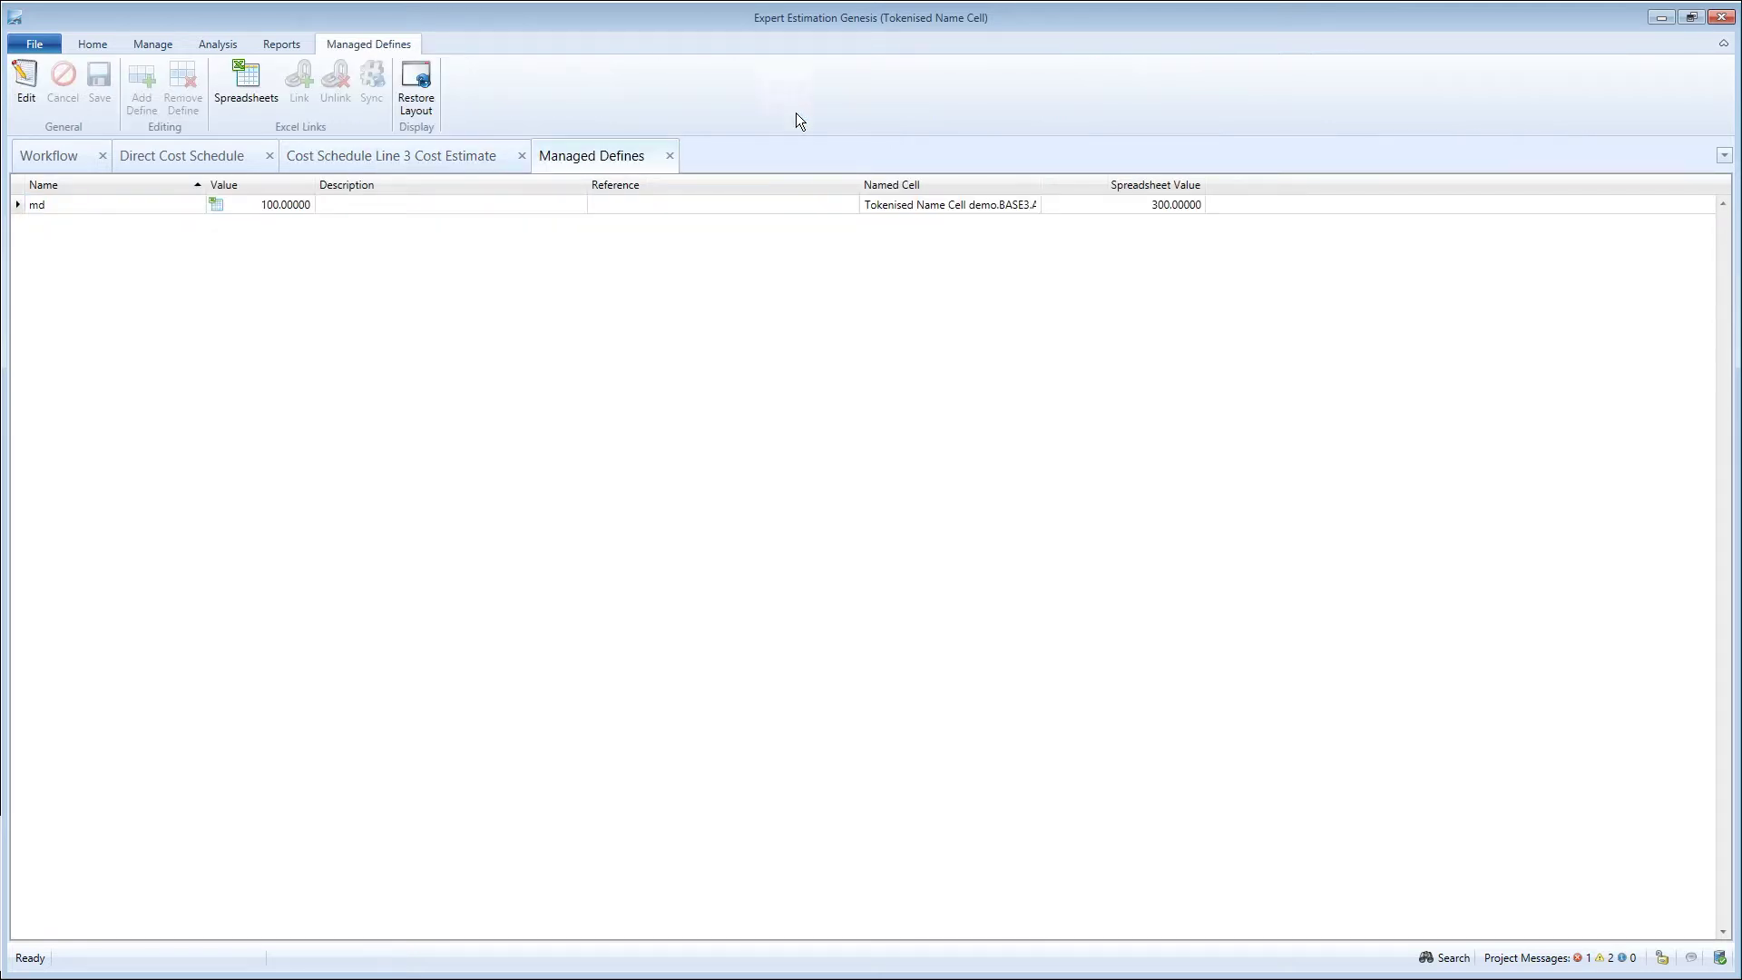
pyautogui.click(1165, 208)
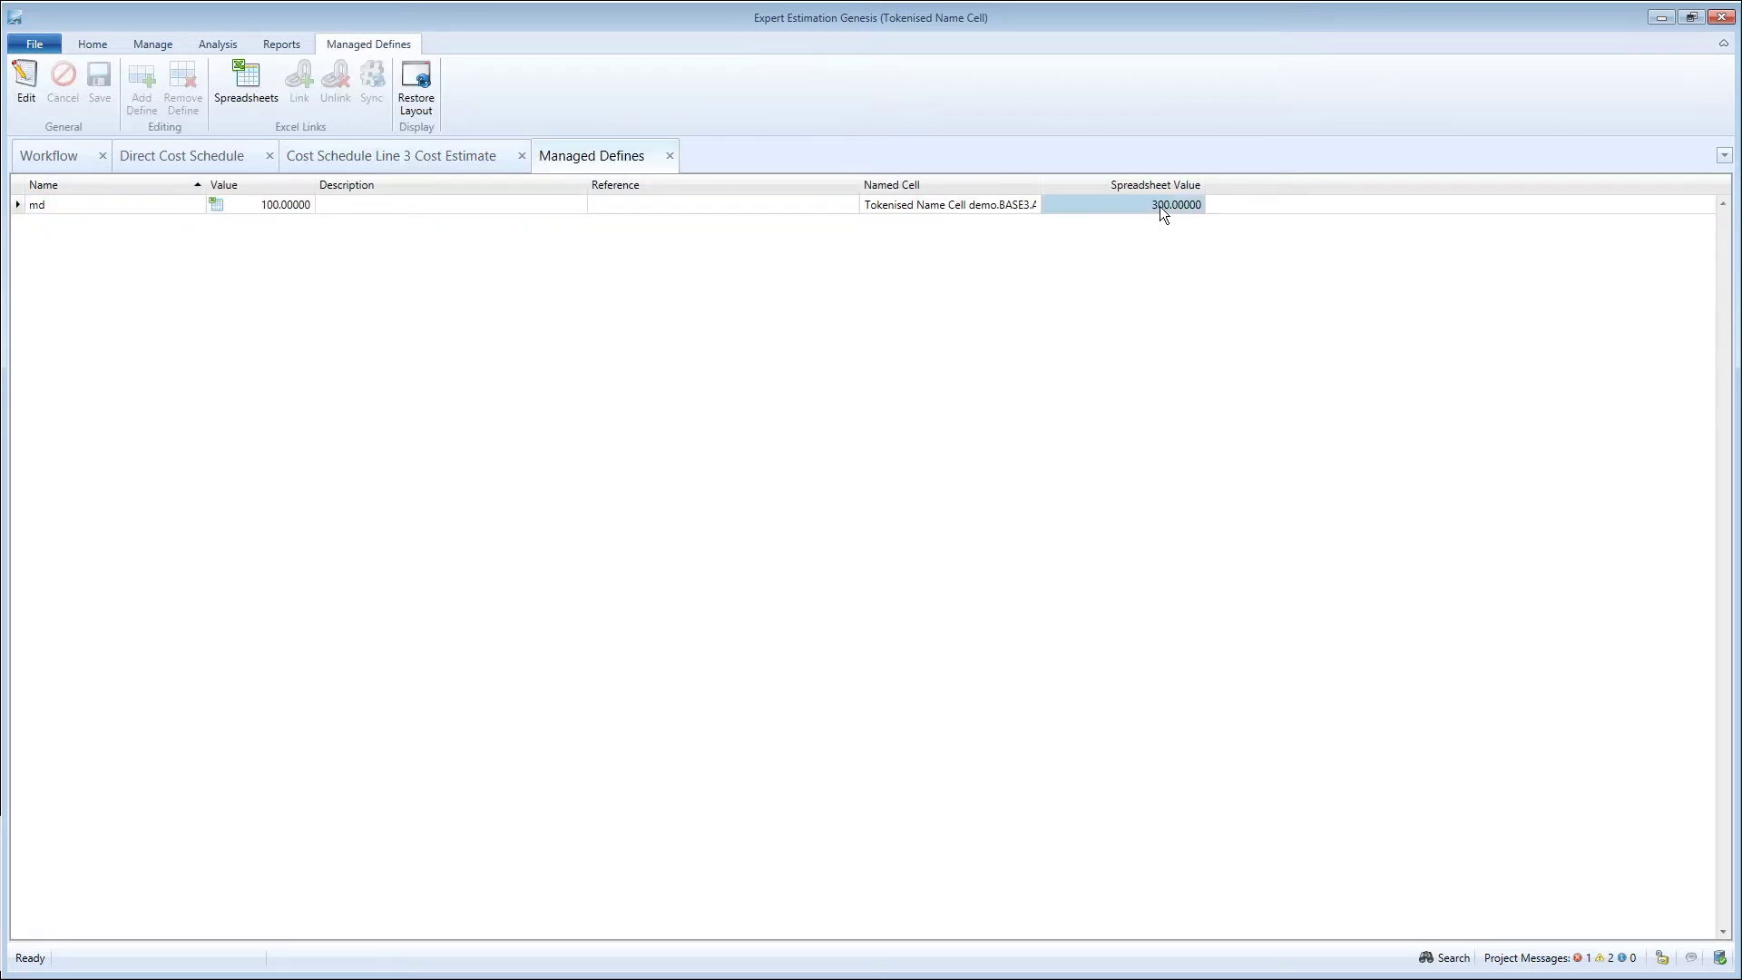
pyautogui.click(25, 82)
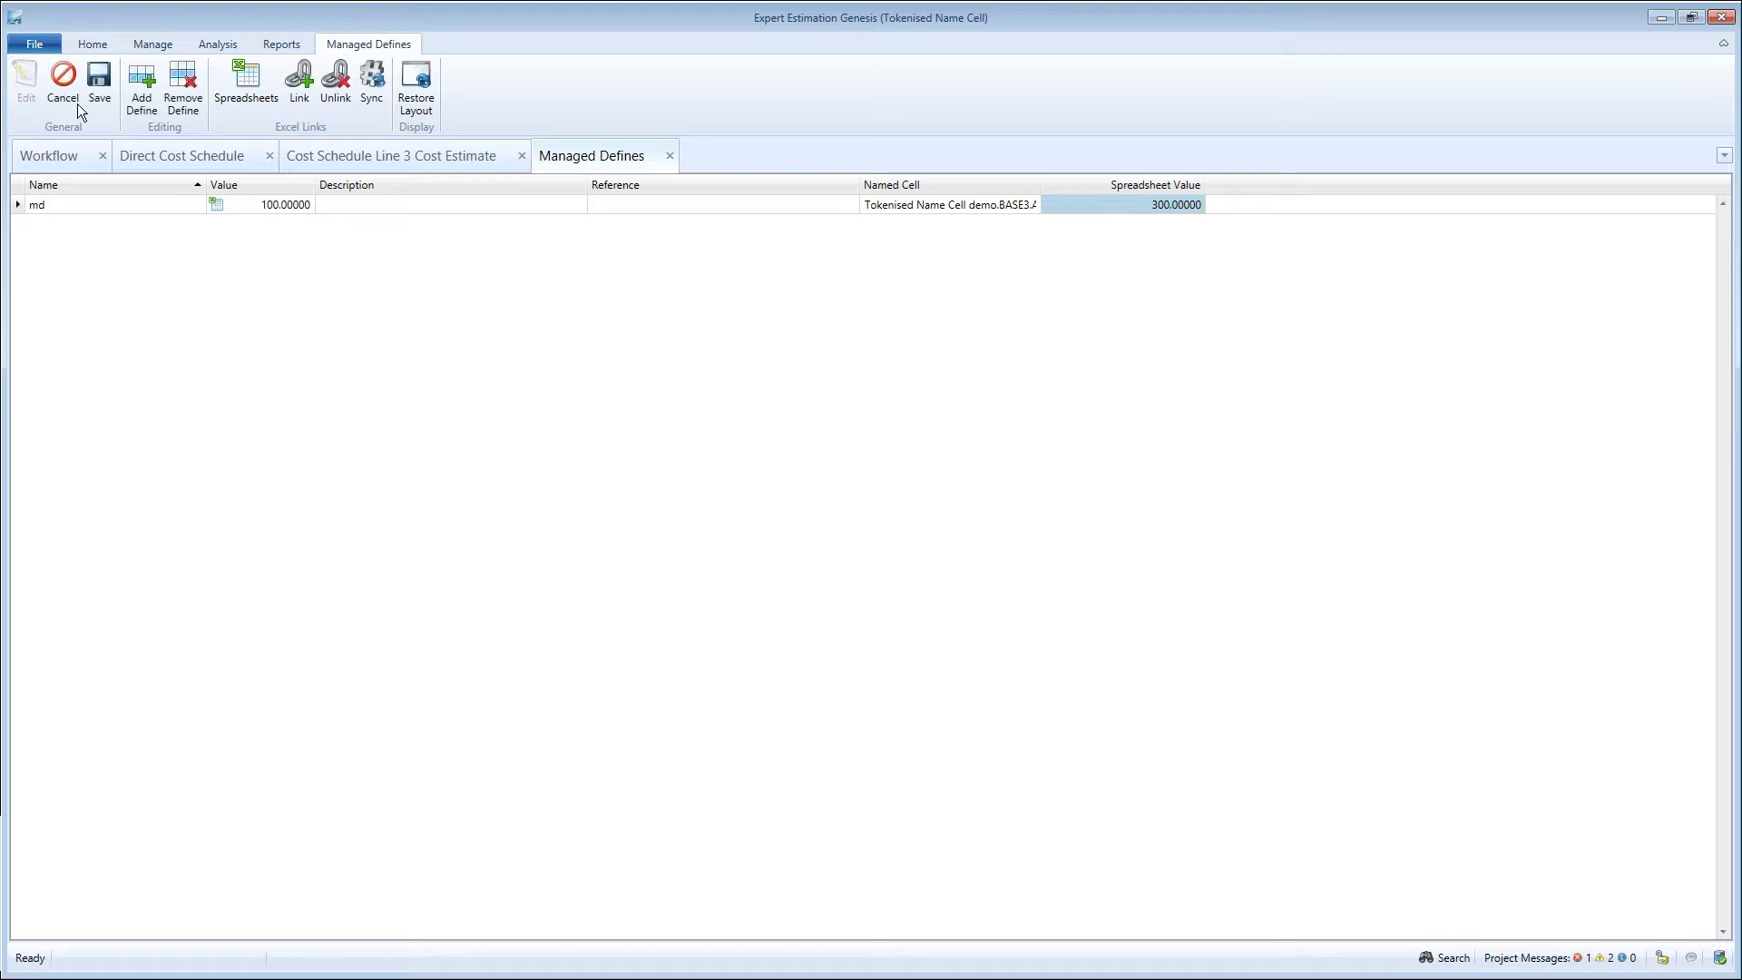
pyautogui.click(374, 91)
pyautogui.click(279, 210)
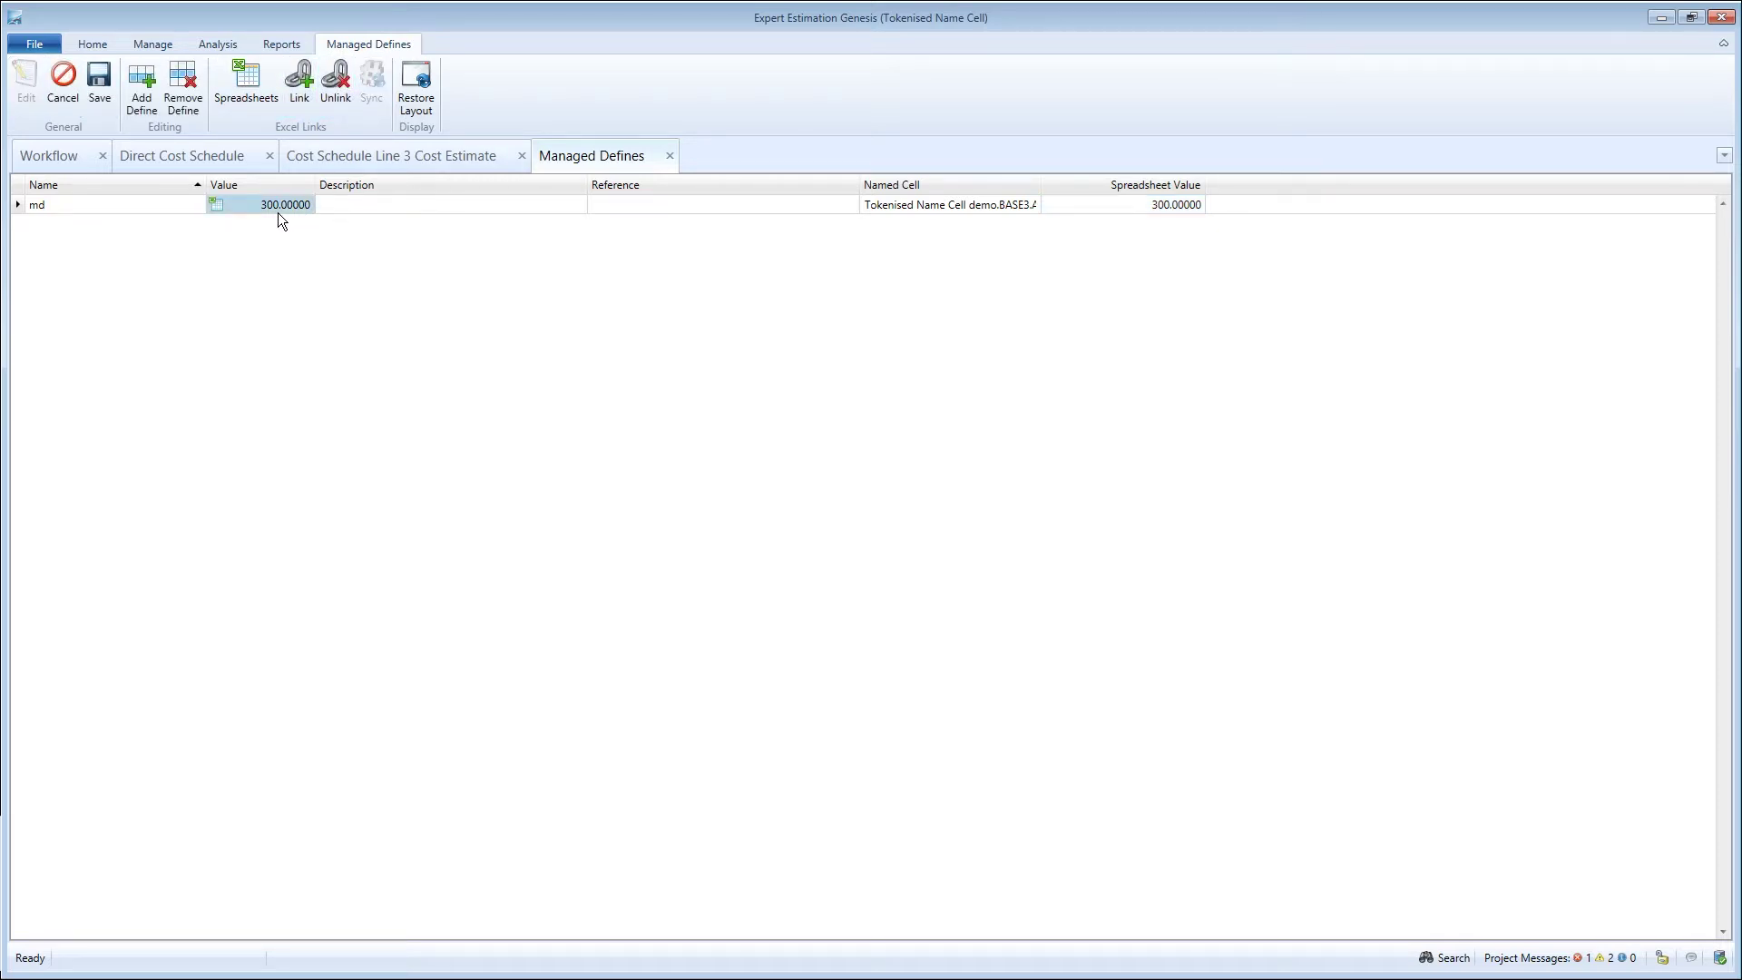
pyautogui.click(99, 84)
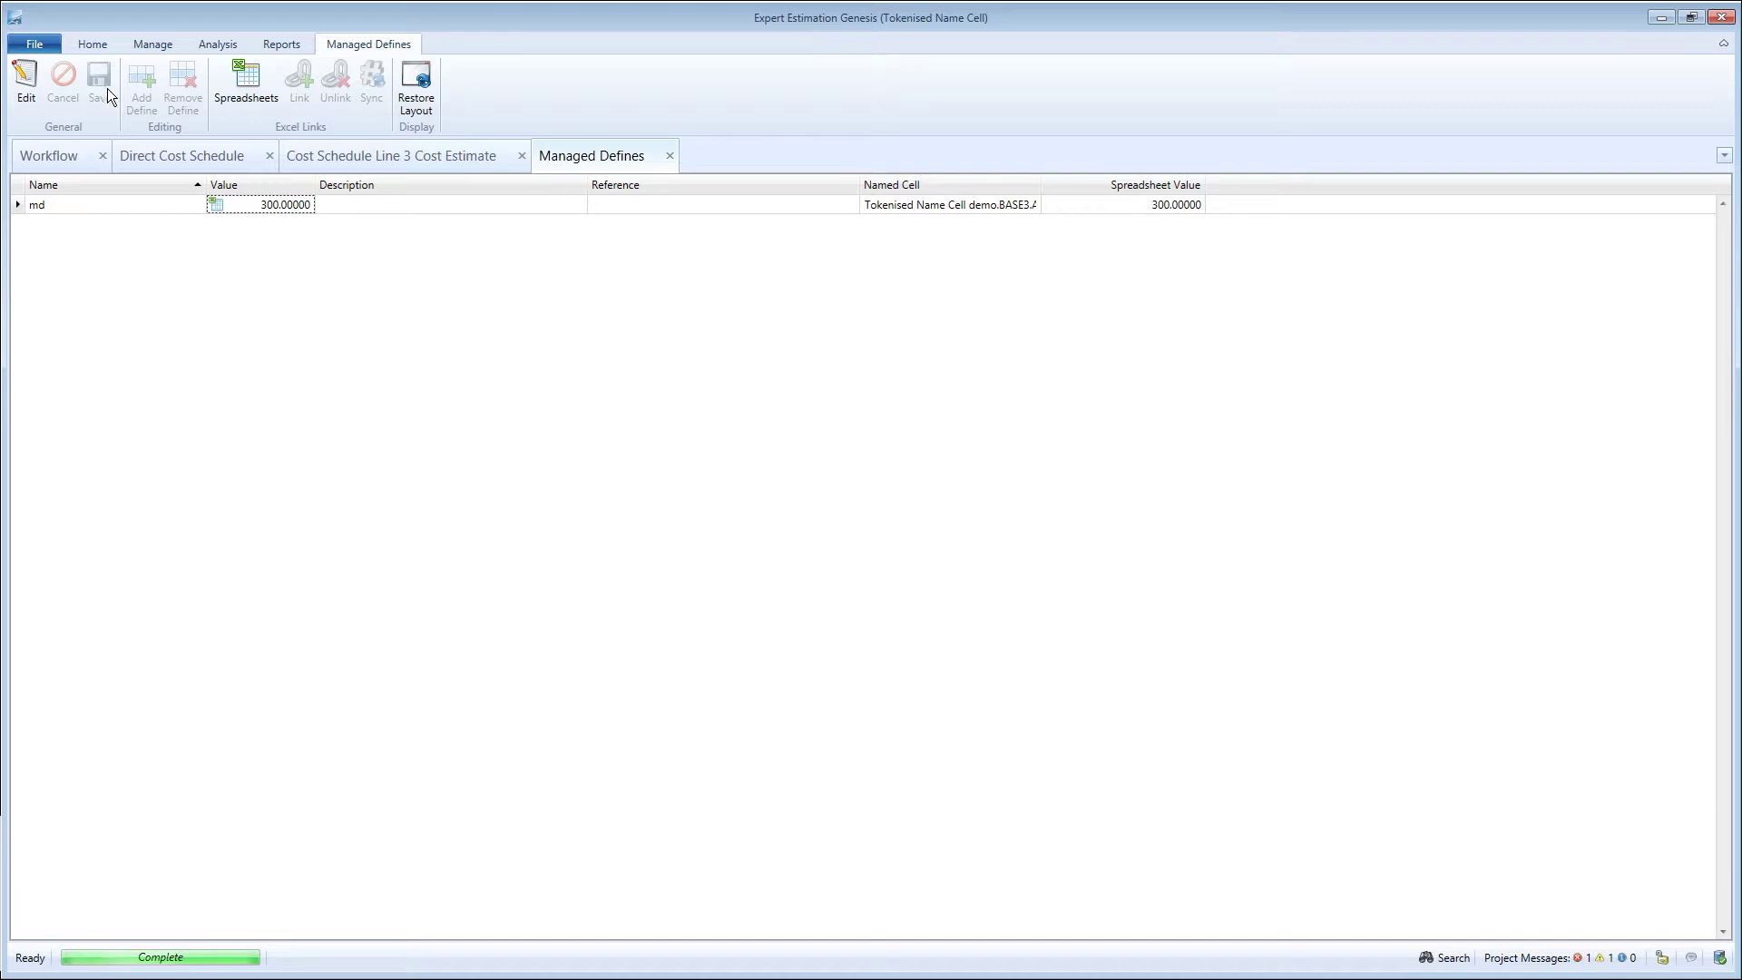
pyautogui.click(668, 156)
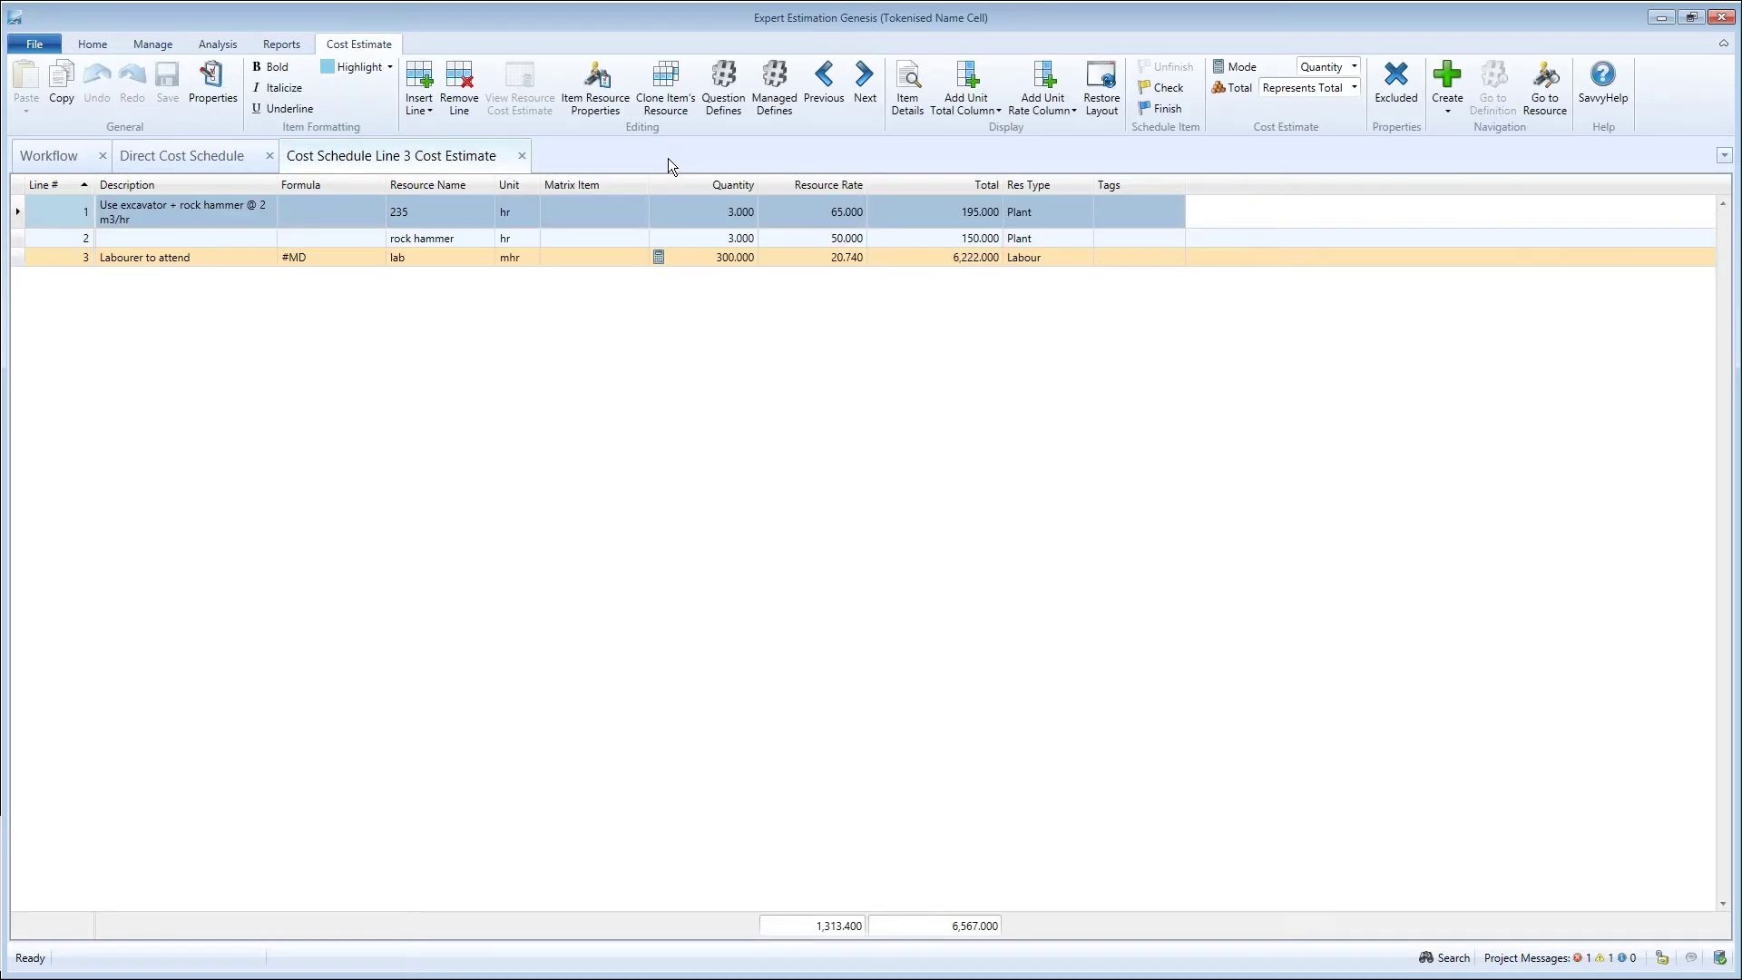
# - Check the cost estimate of line 5, "Concrete in capping and edge to slope protection", and return to the direct cost schedule
pyautogui.click(699, 255)
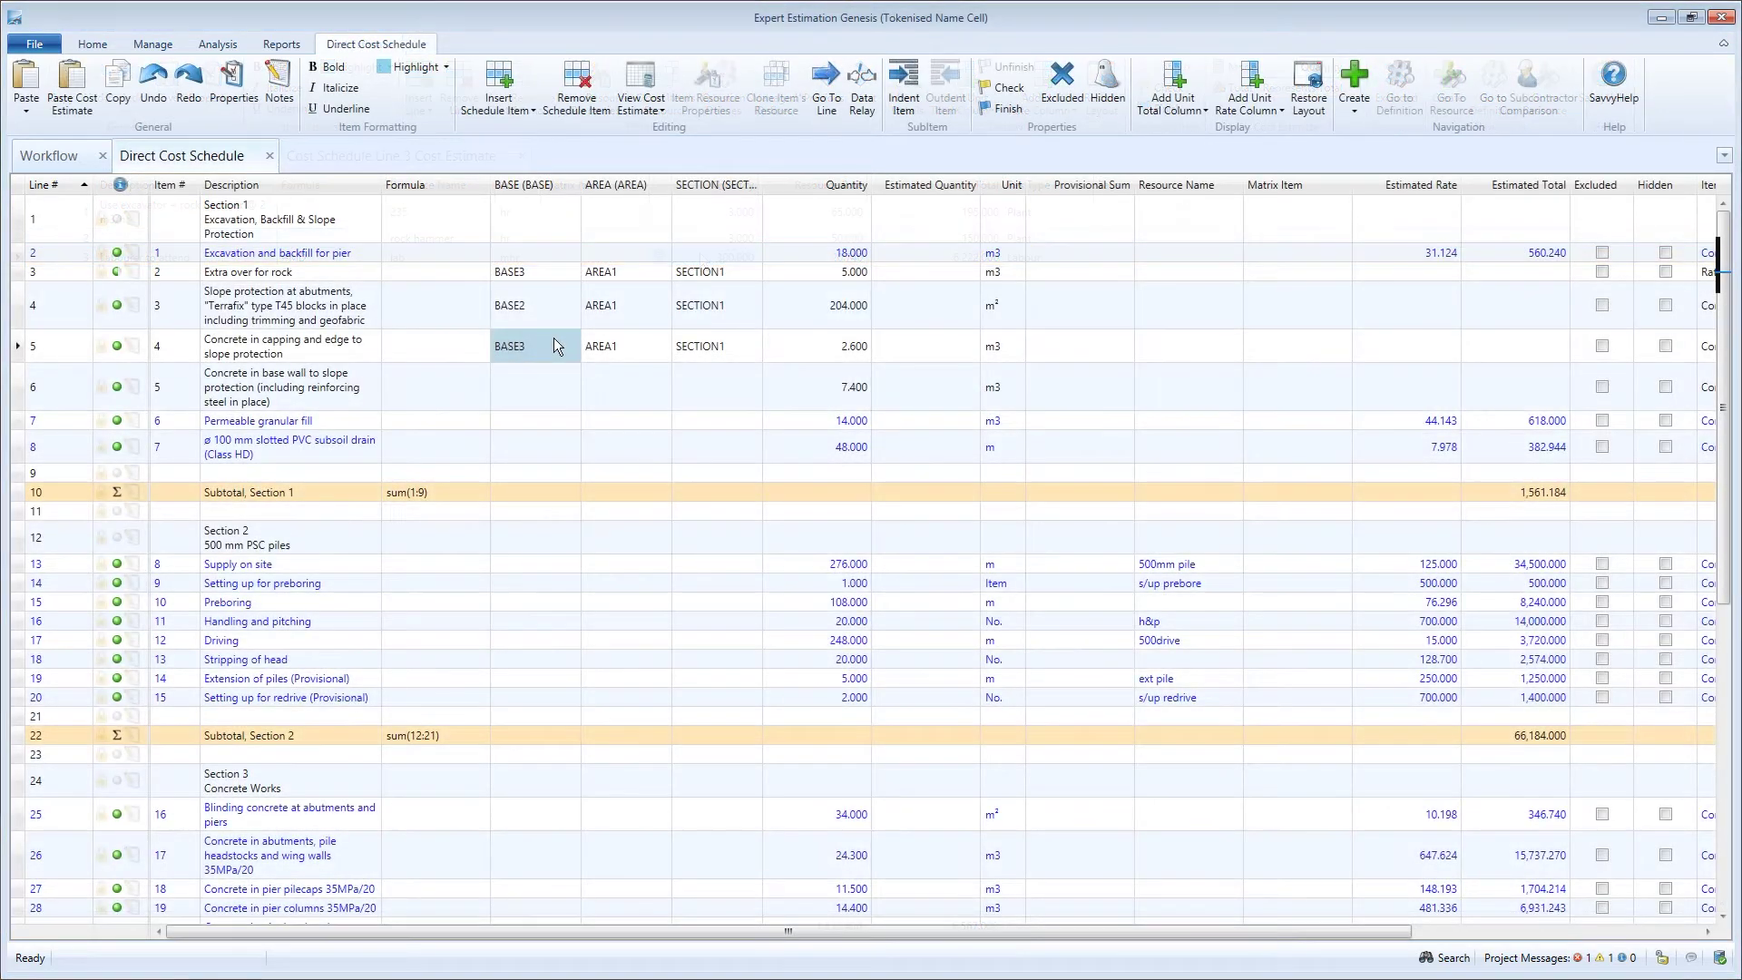
pyautogui.click(639, 87)
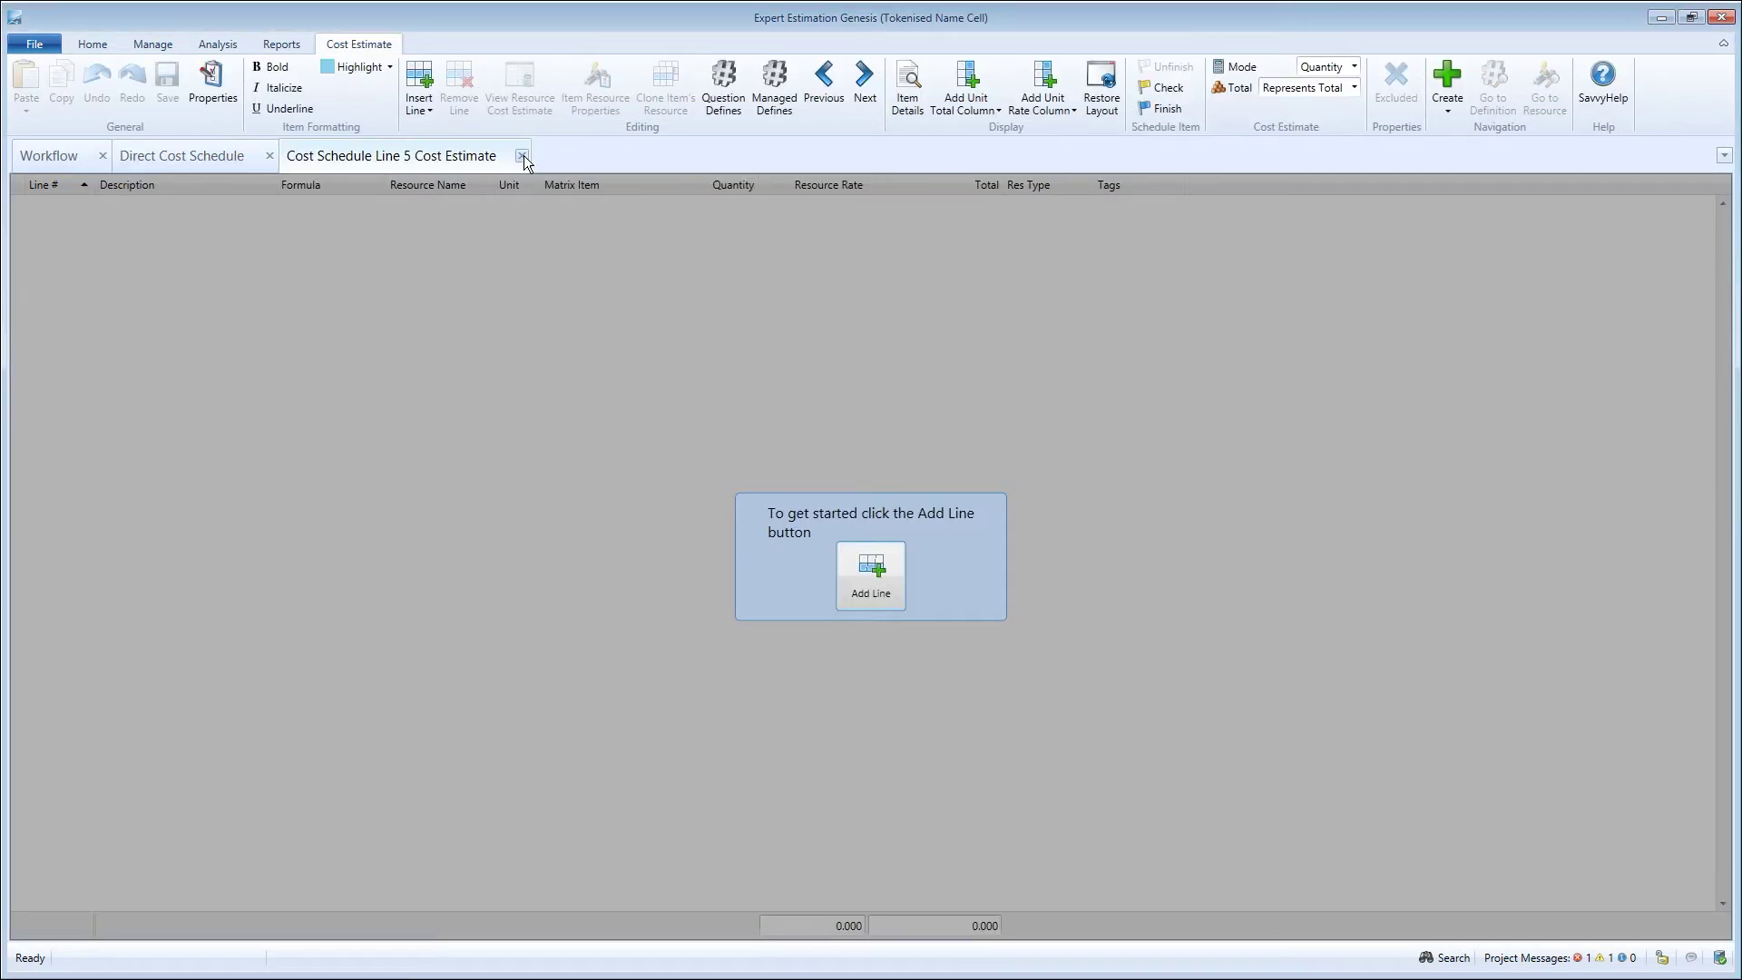
pyautogui.click(523, 156)
# - Copy the line 3 item and paste its cost estimate onto line 5, altering the pasted lines' quantities, and check the pasted estimate
pyautogui.click(537, 272)
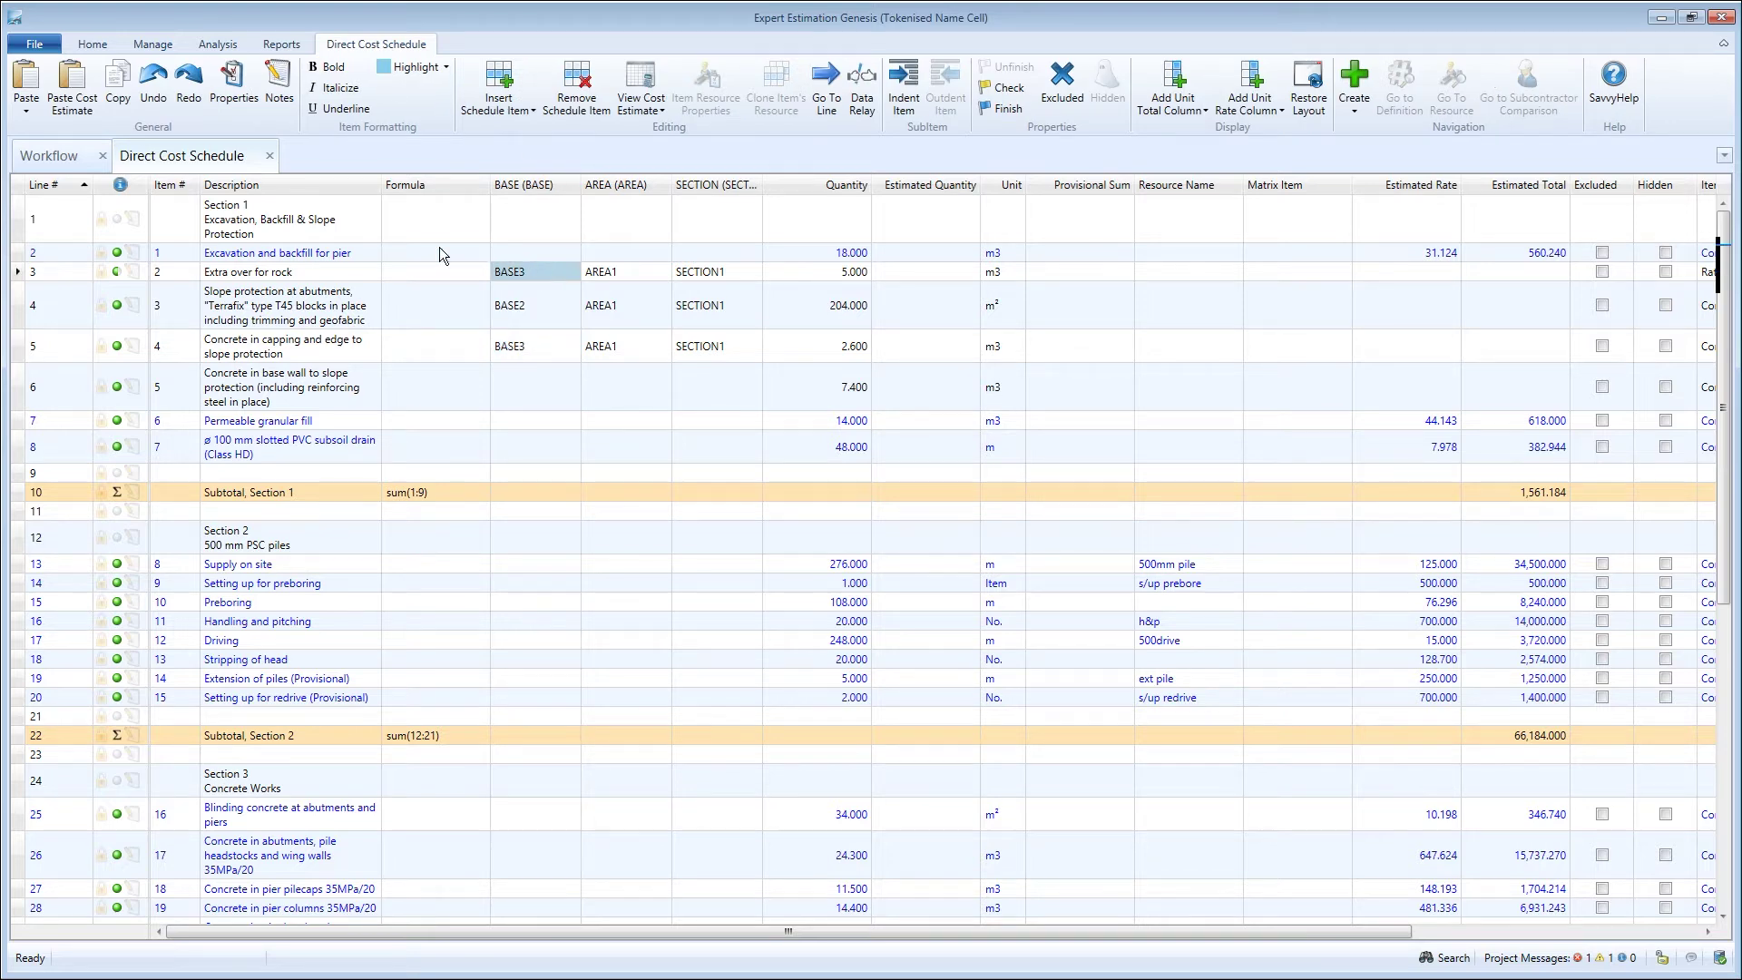
pyautogui.click(127, 86)
pyautogui.click(550, 339)
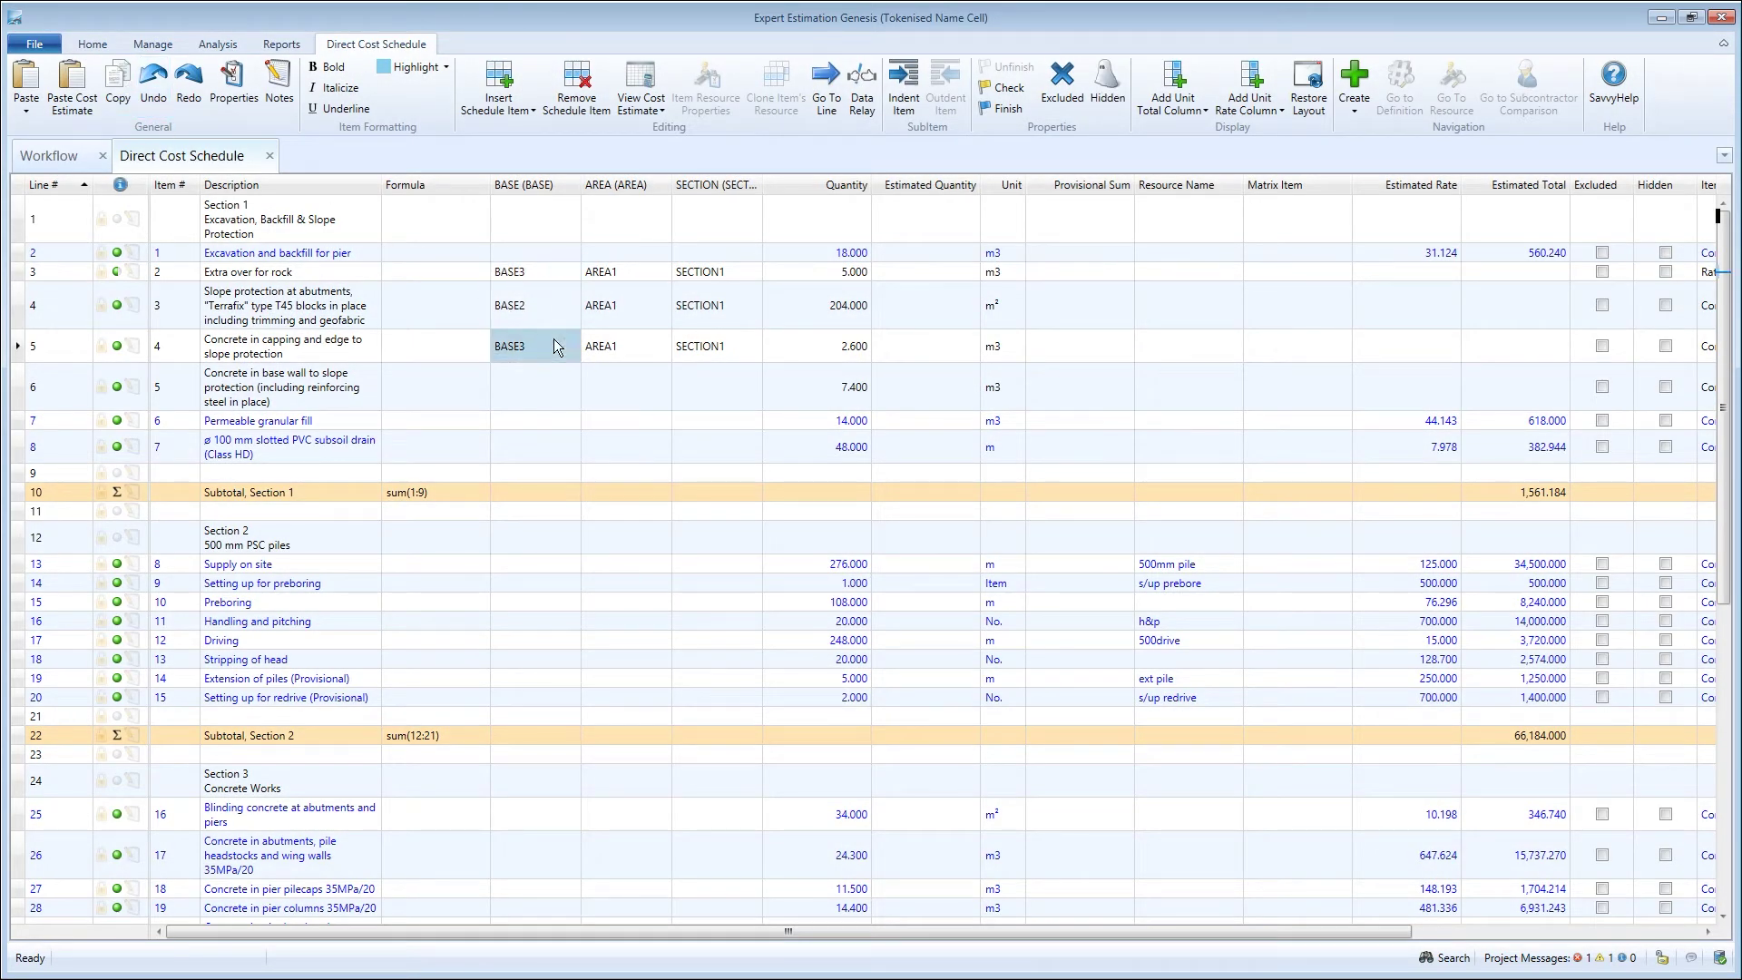
pyautogui.click(79, 96)
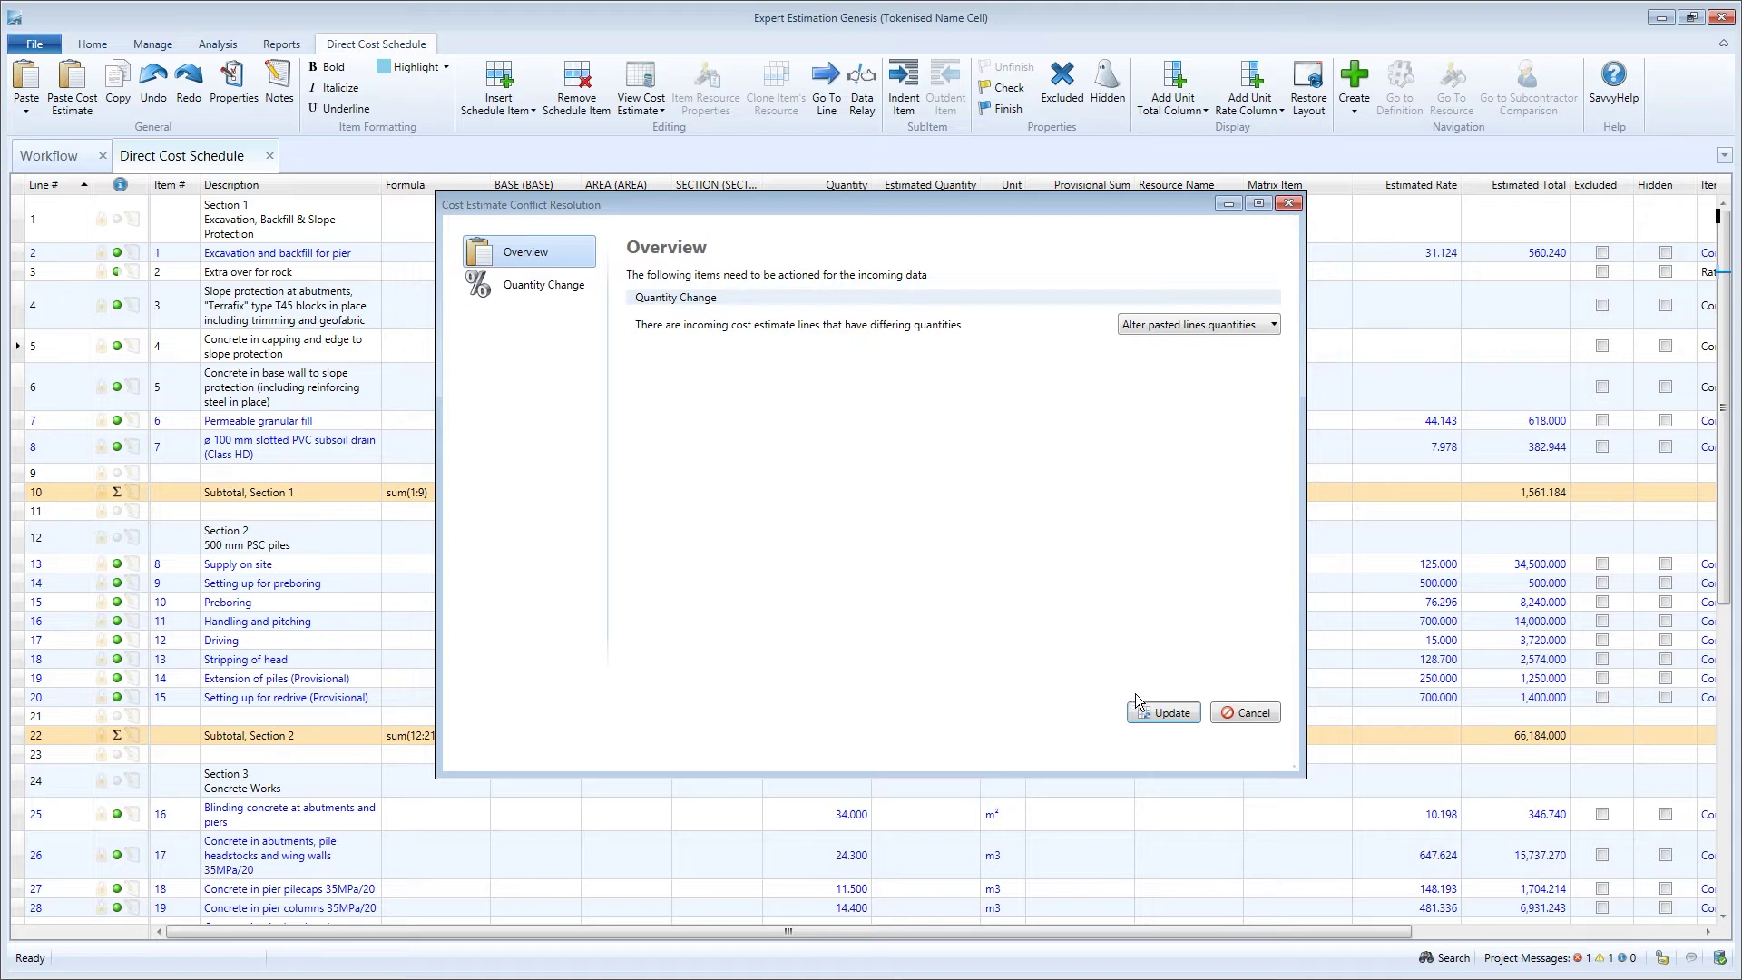
pyautogui.click(1159, 714)
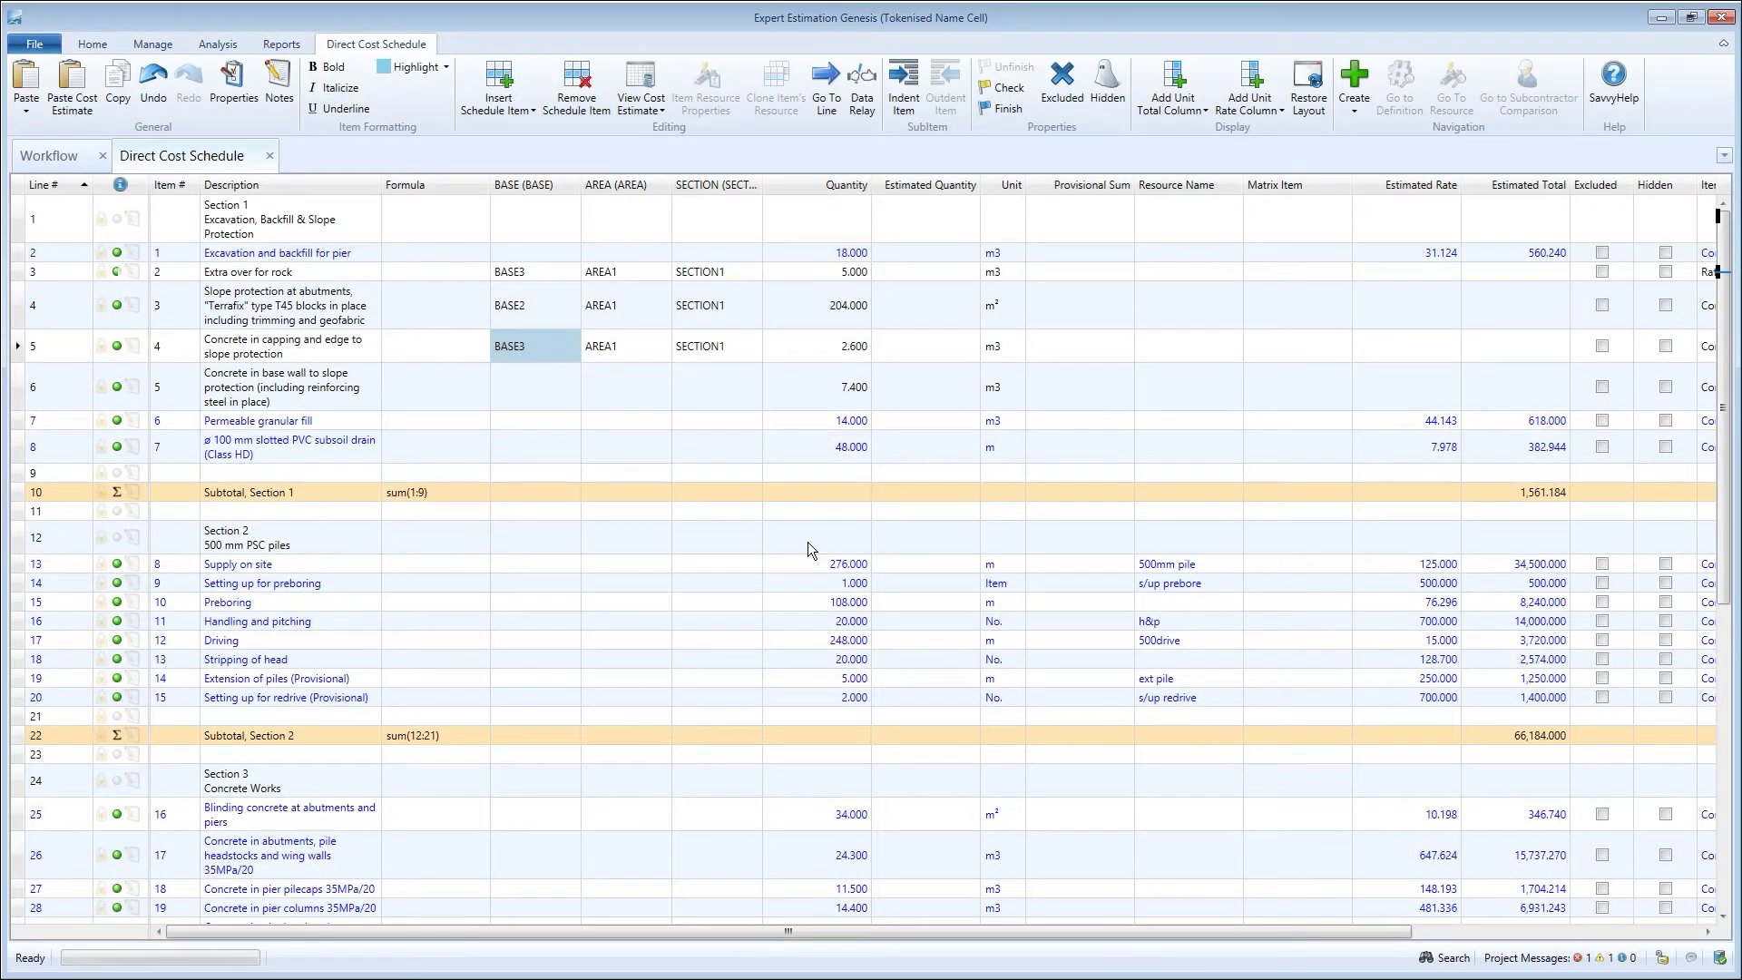
pyautogui.click(640, 76)
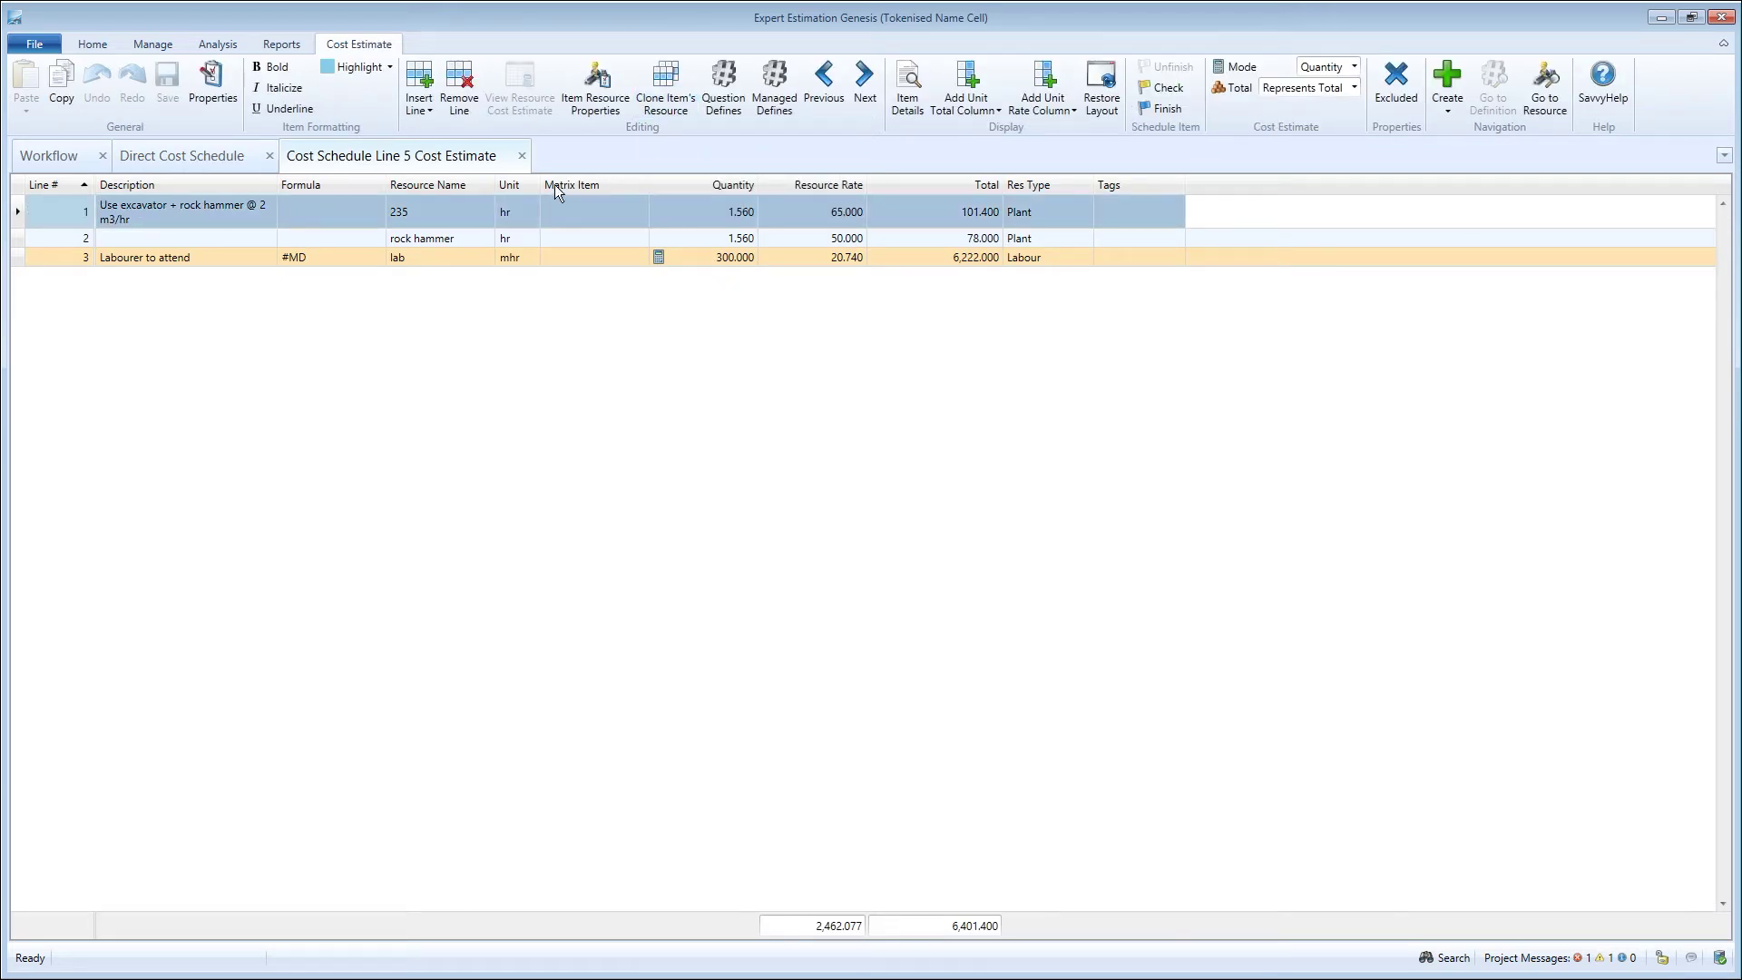
pyautogui.click(521, 157)
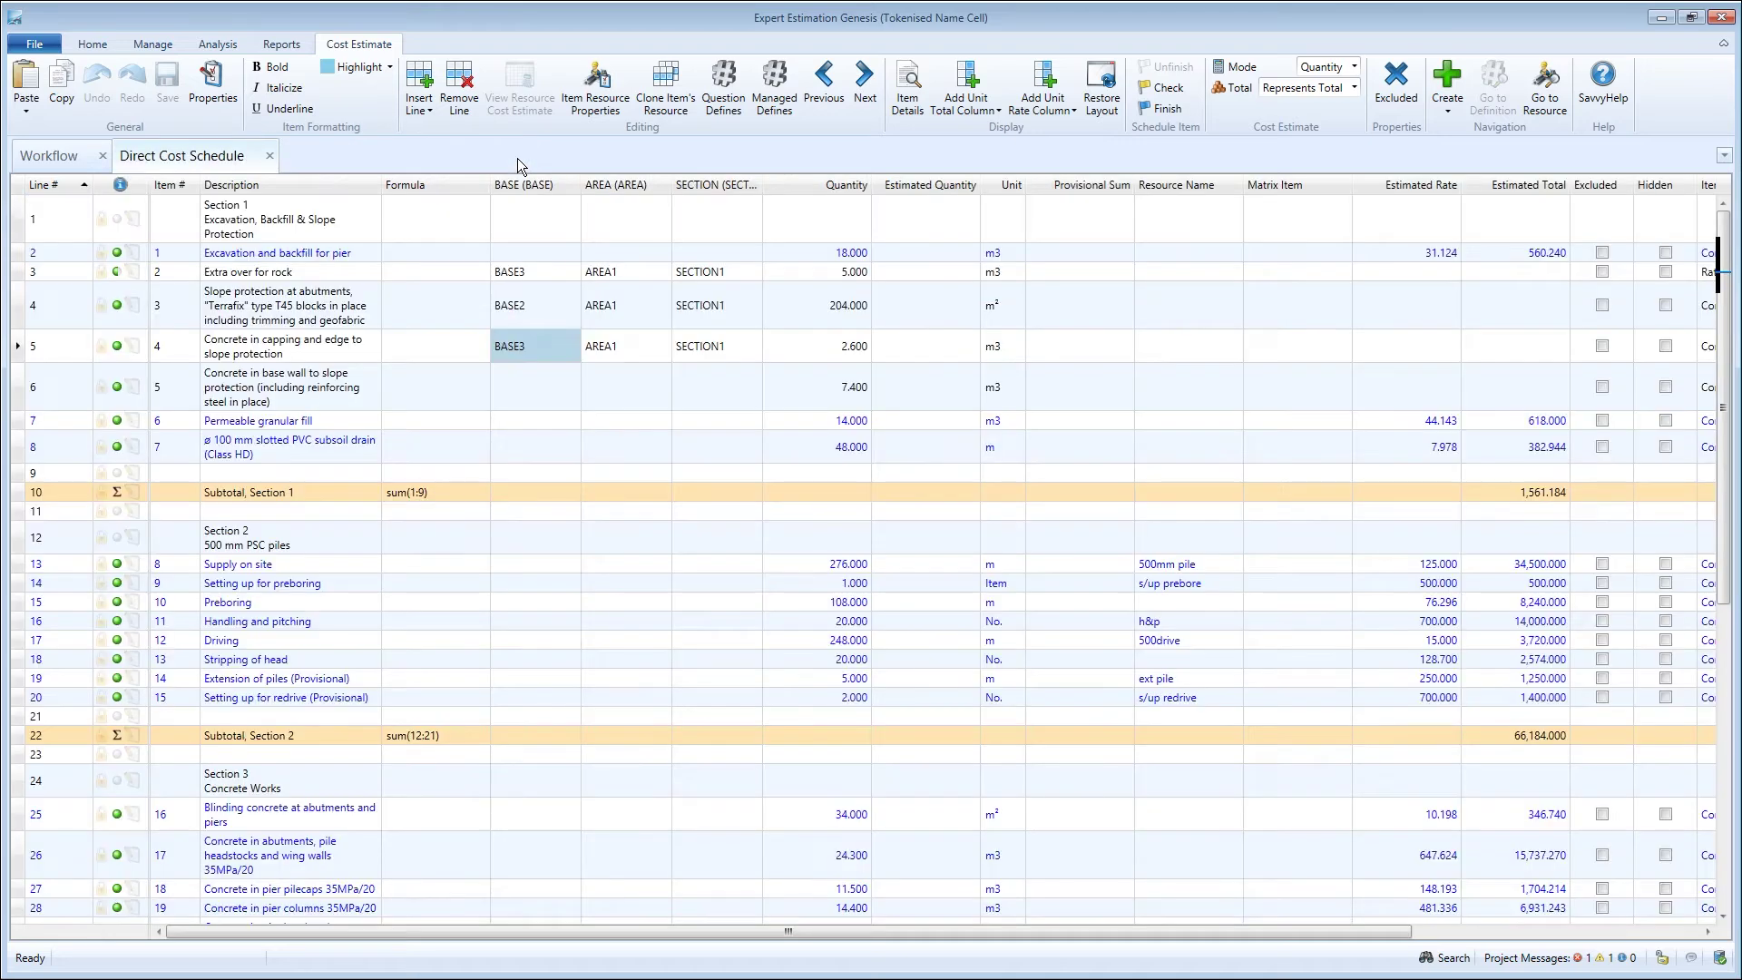
# - Set the BASE value of line 5 in the direct cost schedule to BASE2
pyautogui.click(523, 348)
pyautogui.write('2')
pyautogui.press('Delete')
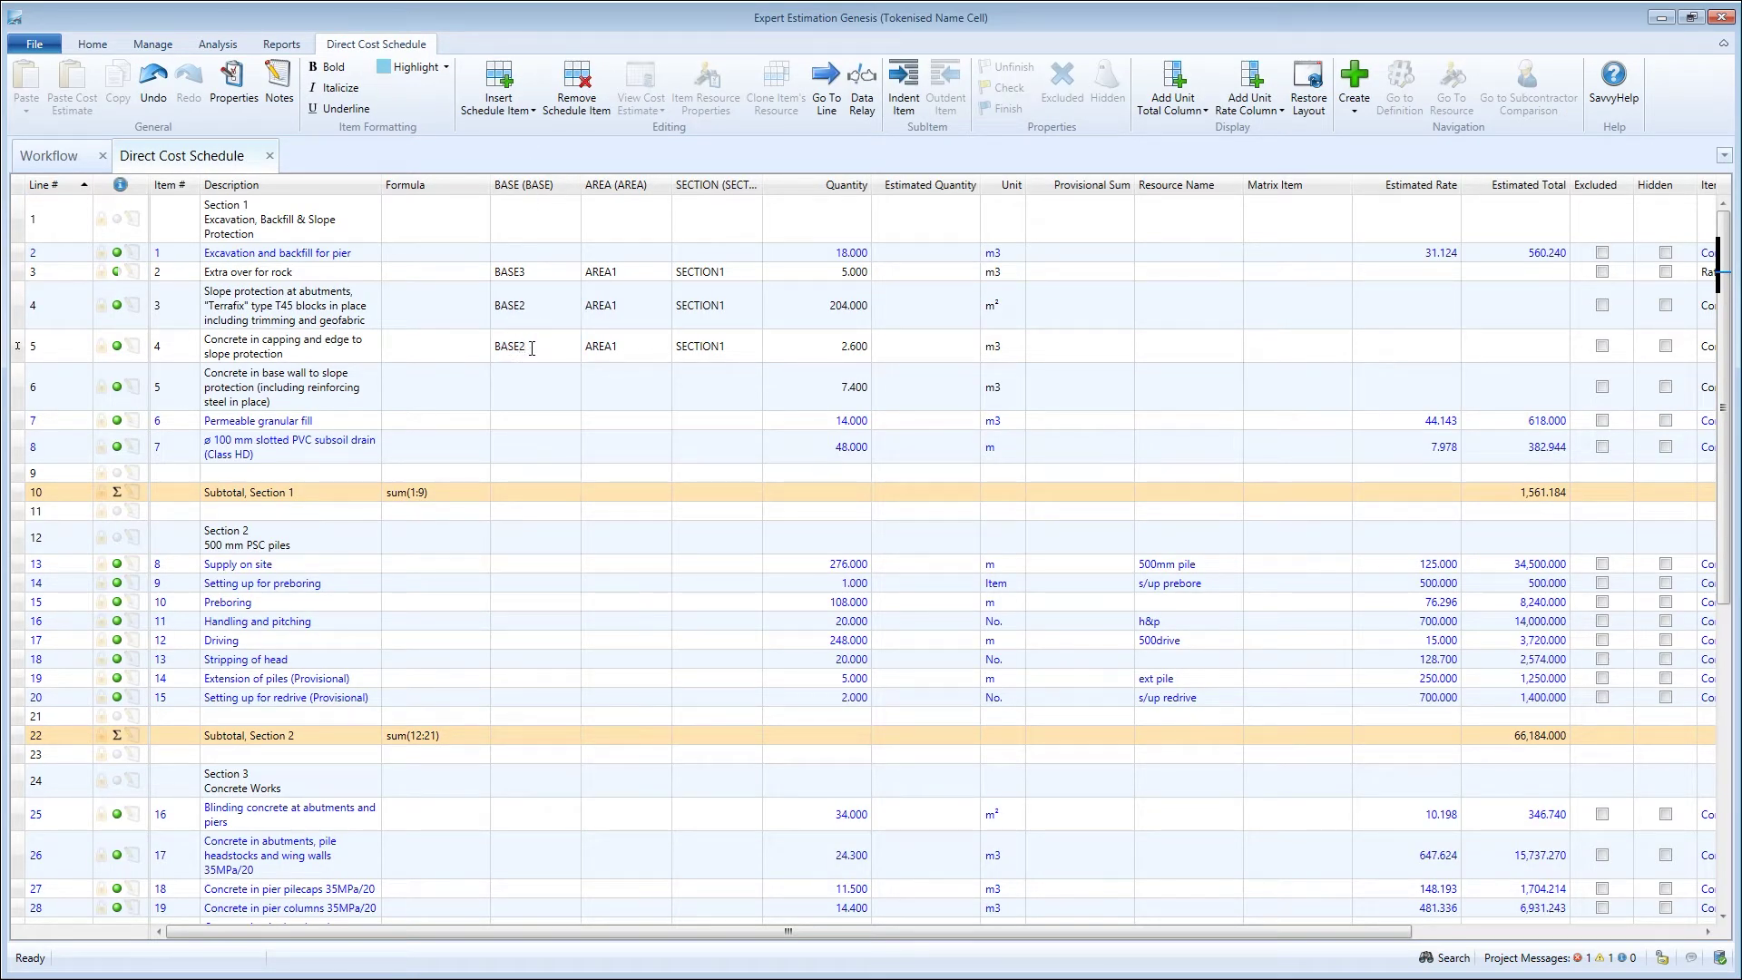
pyautogui.hotkey('shift', 'Tab')
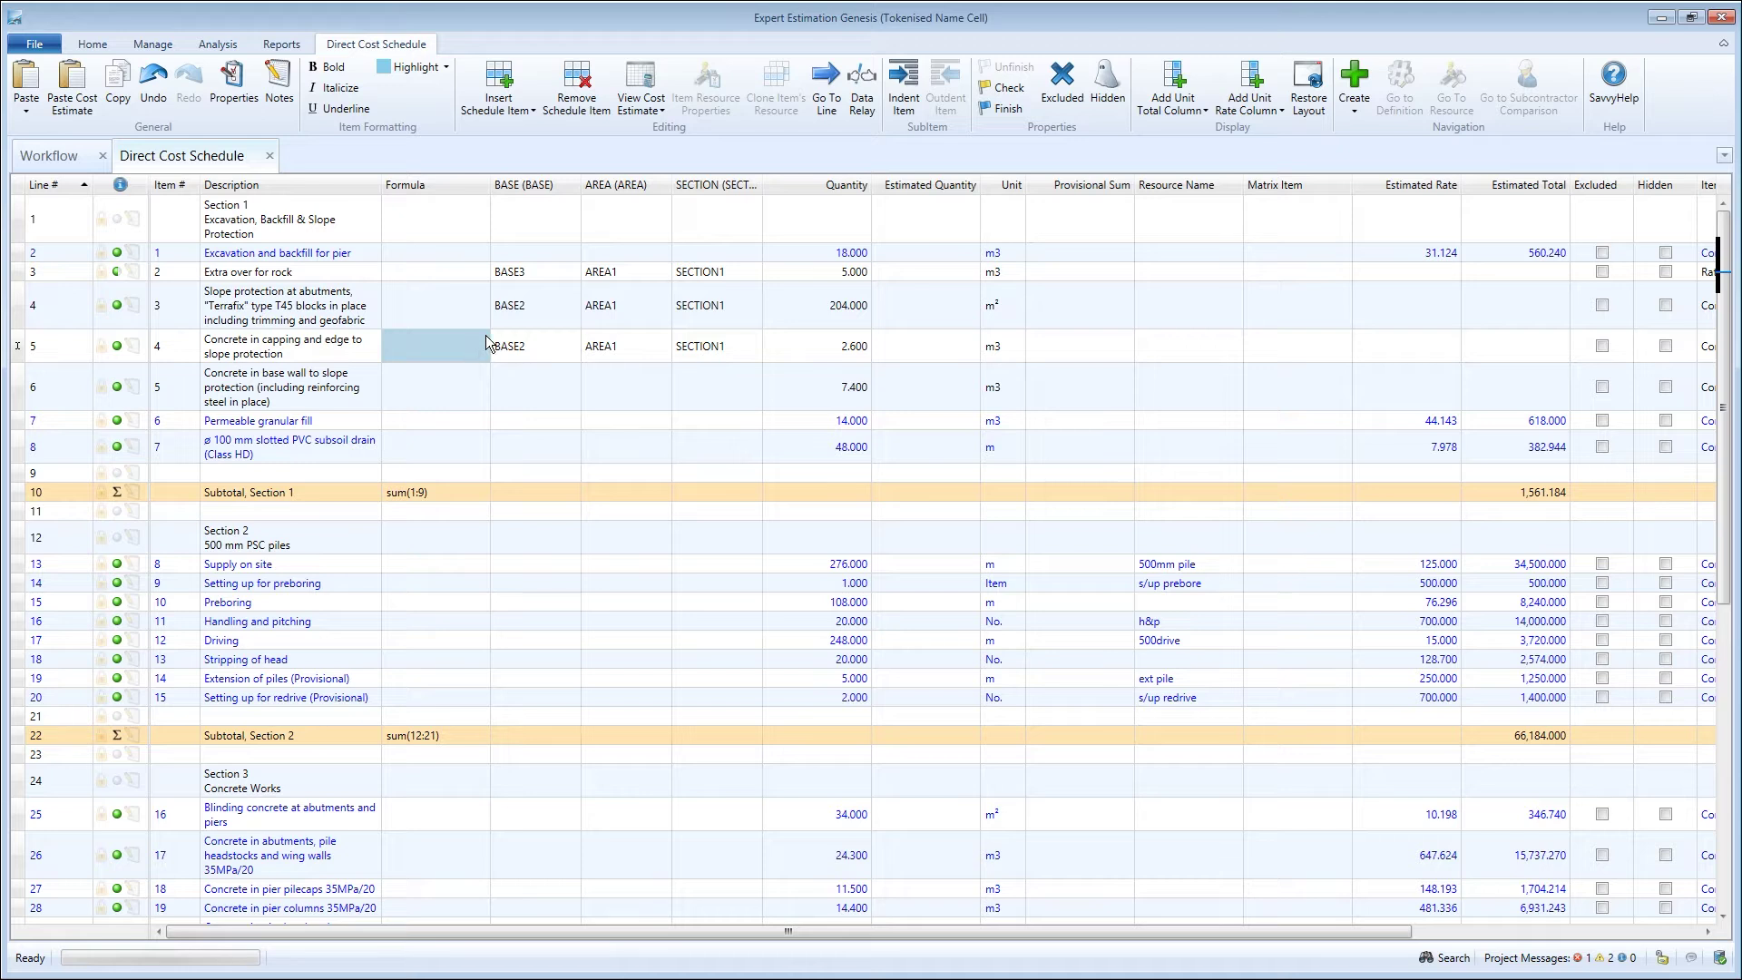
# - Sync the md managed define in line 5's cost estimate with its spreadsheet value and save it
pyautogui.click(640, 86)
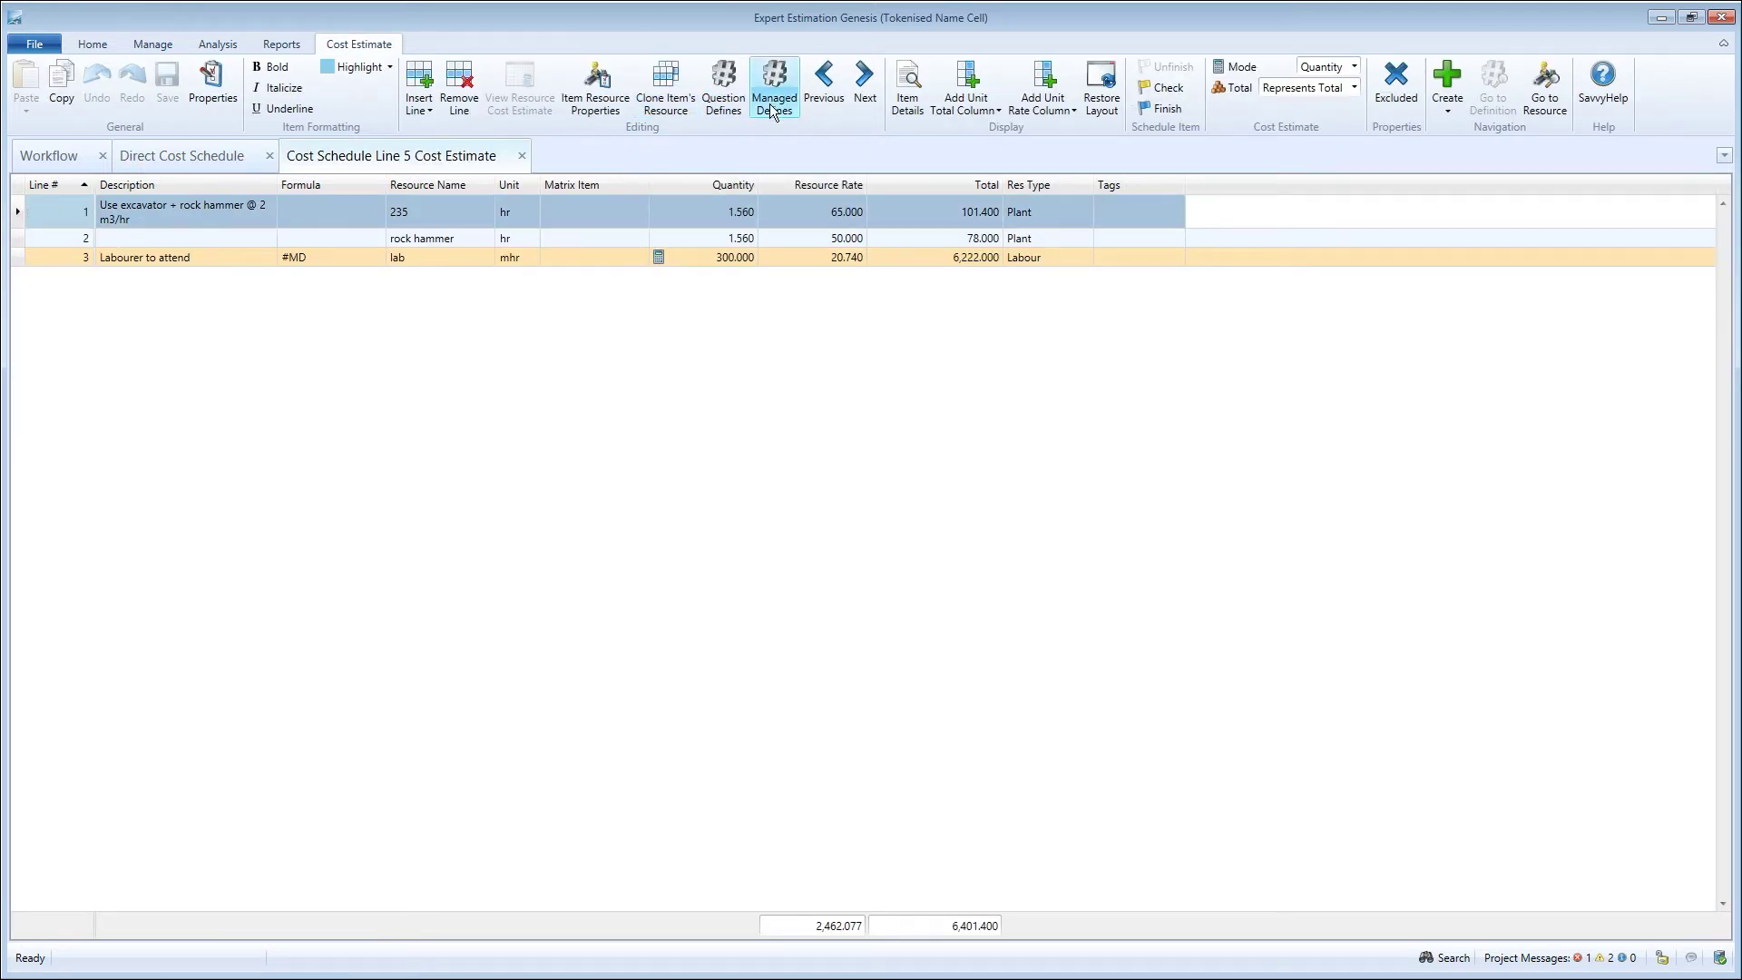
pyautogui.click(773, 91)
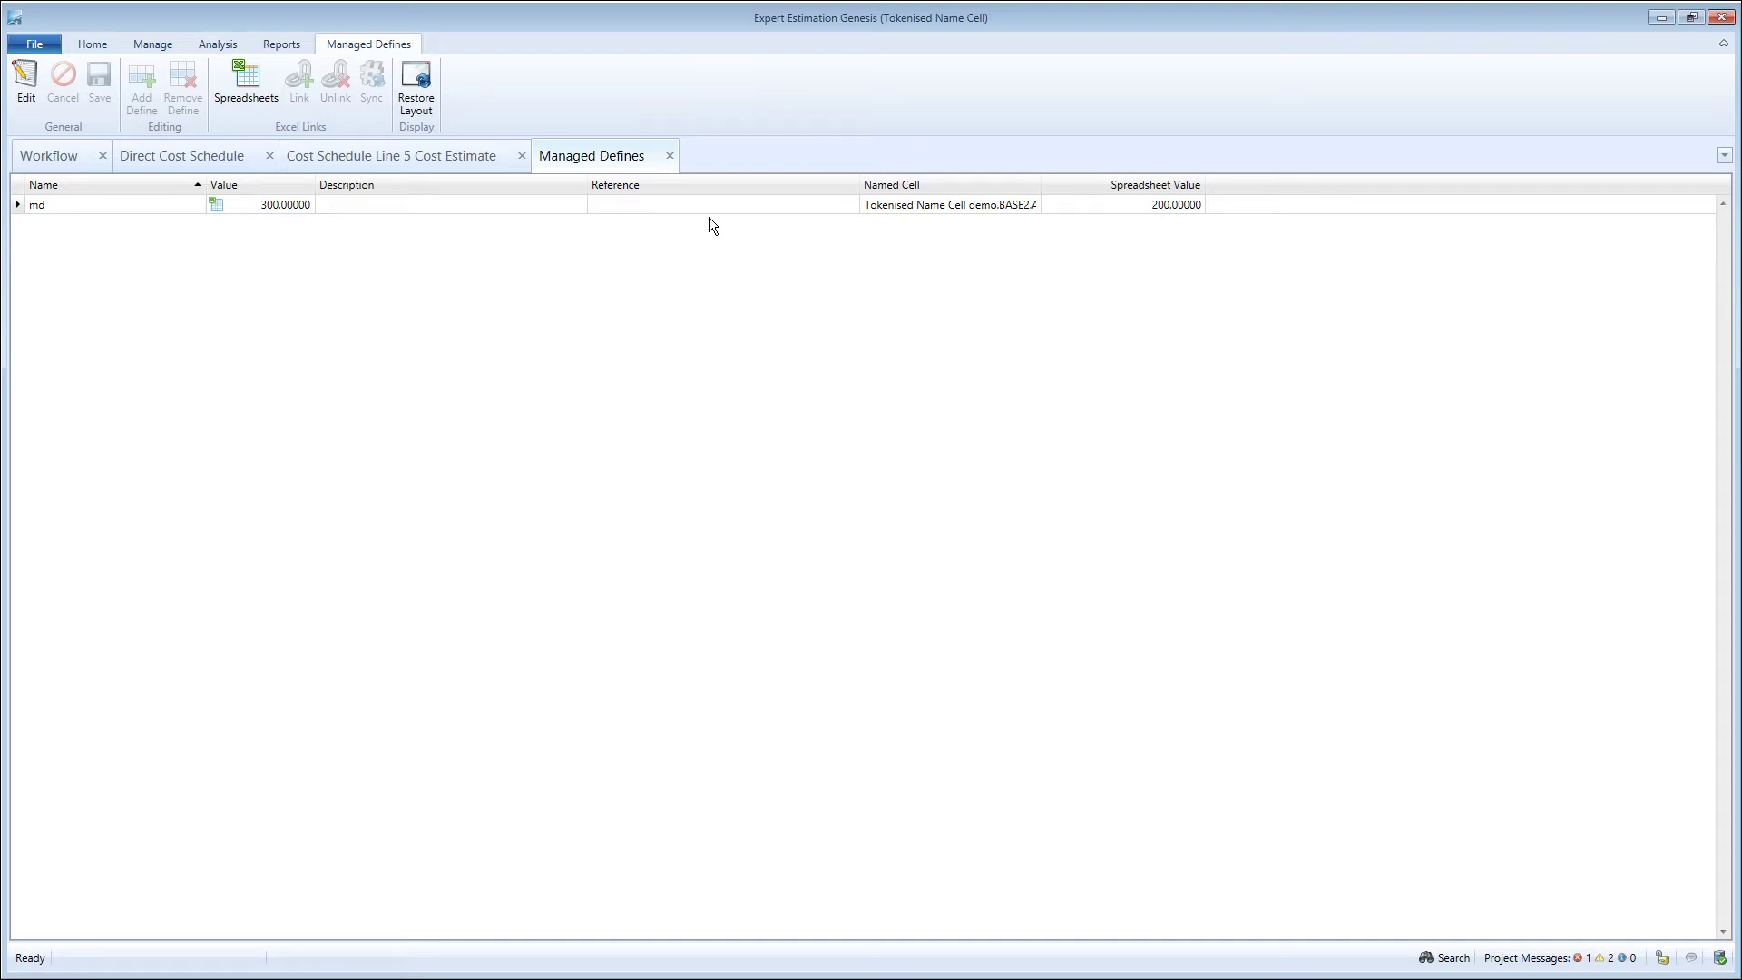
pyautogui.click(26, 80)
pyautogui.click(270, 206)
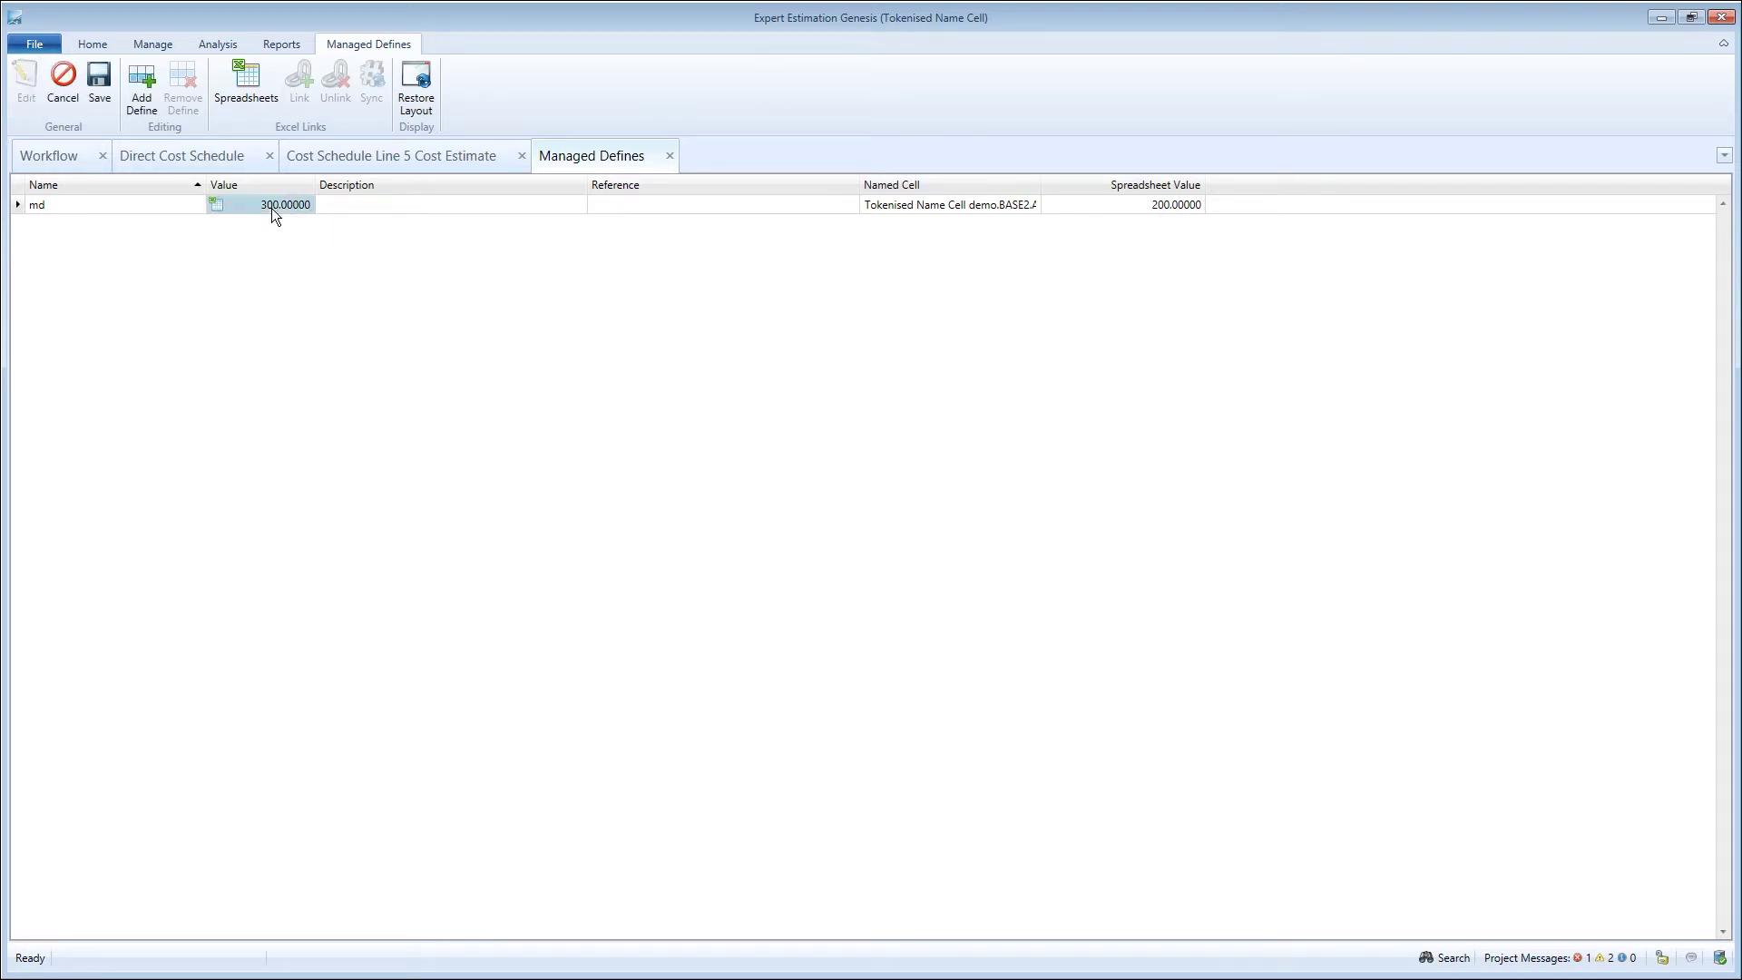
pyautogui.click(371, 83)
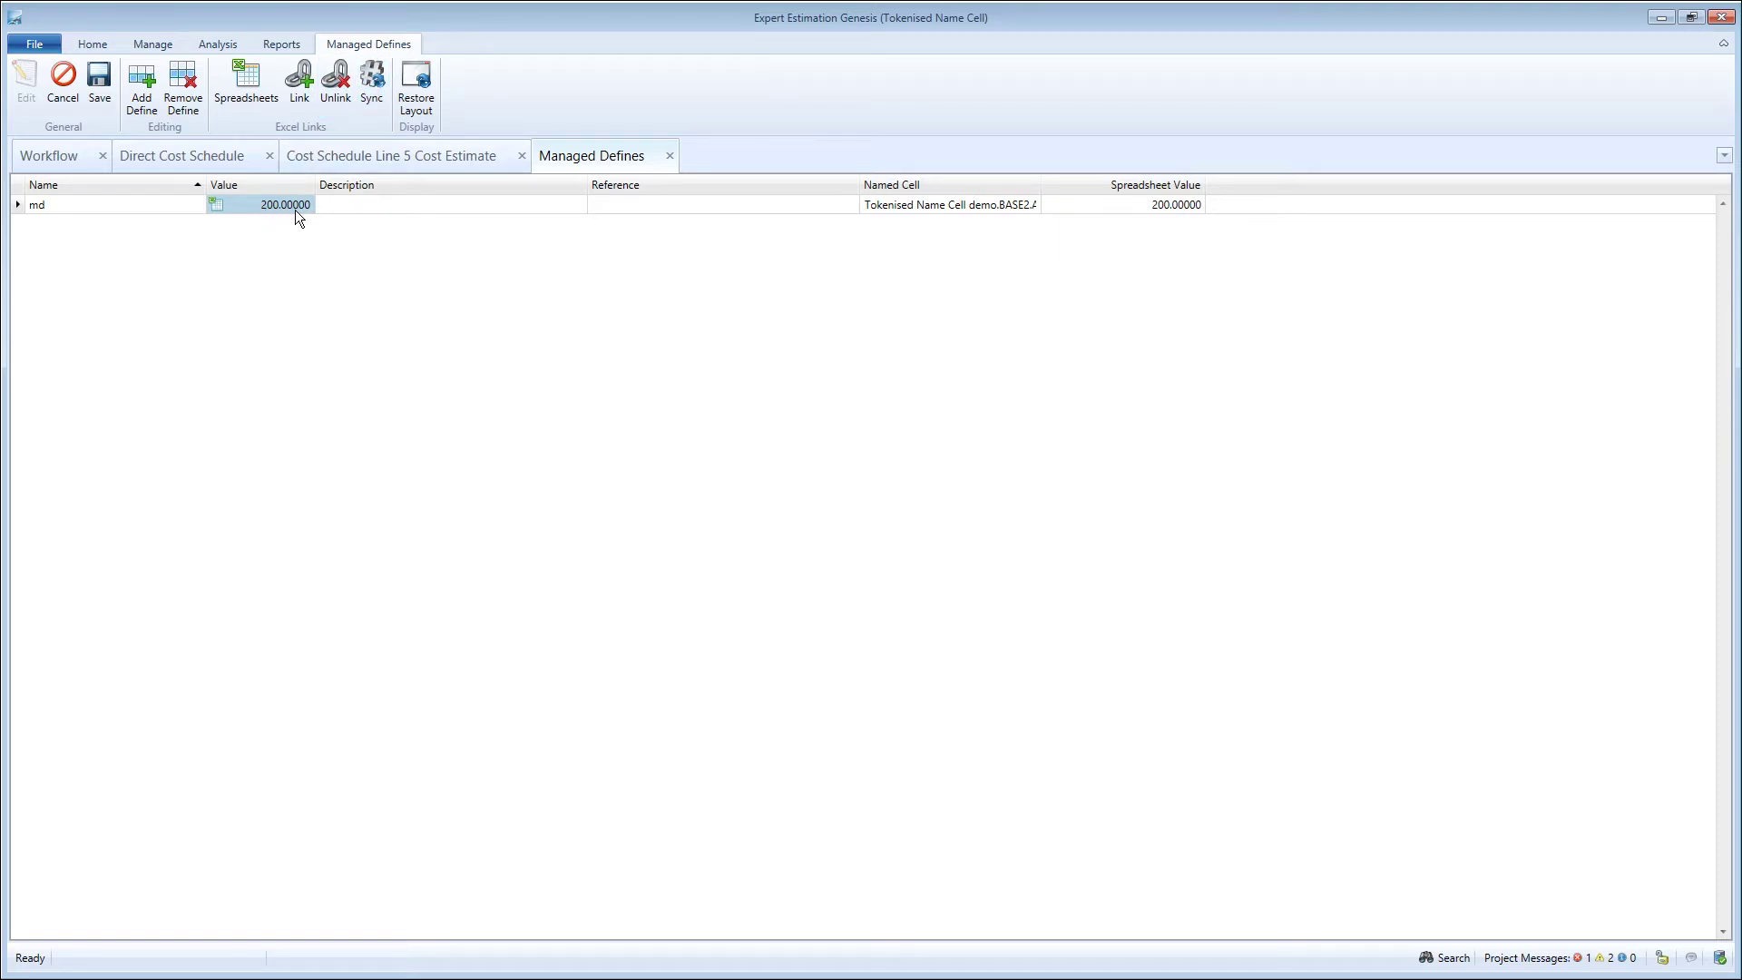
pyautogui.click(99, 83)
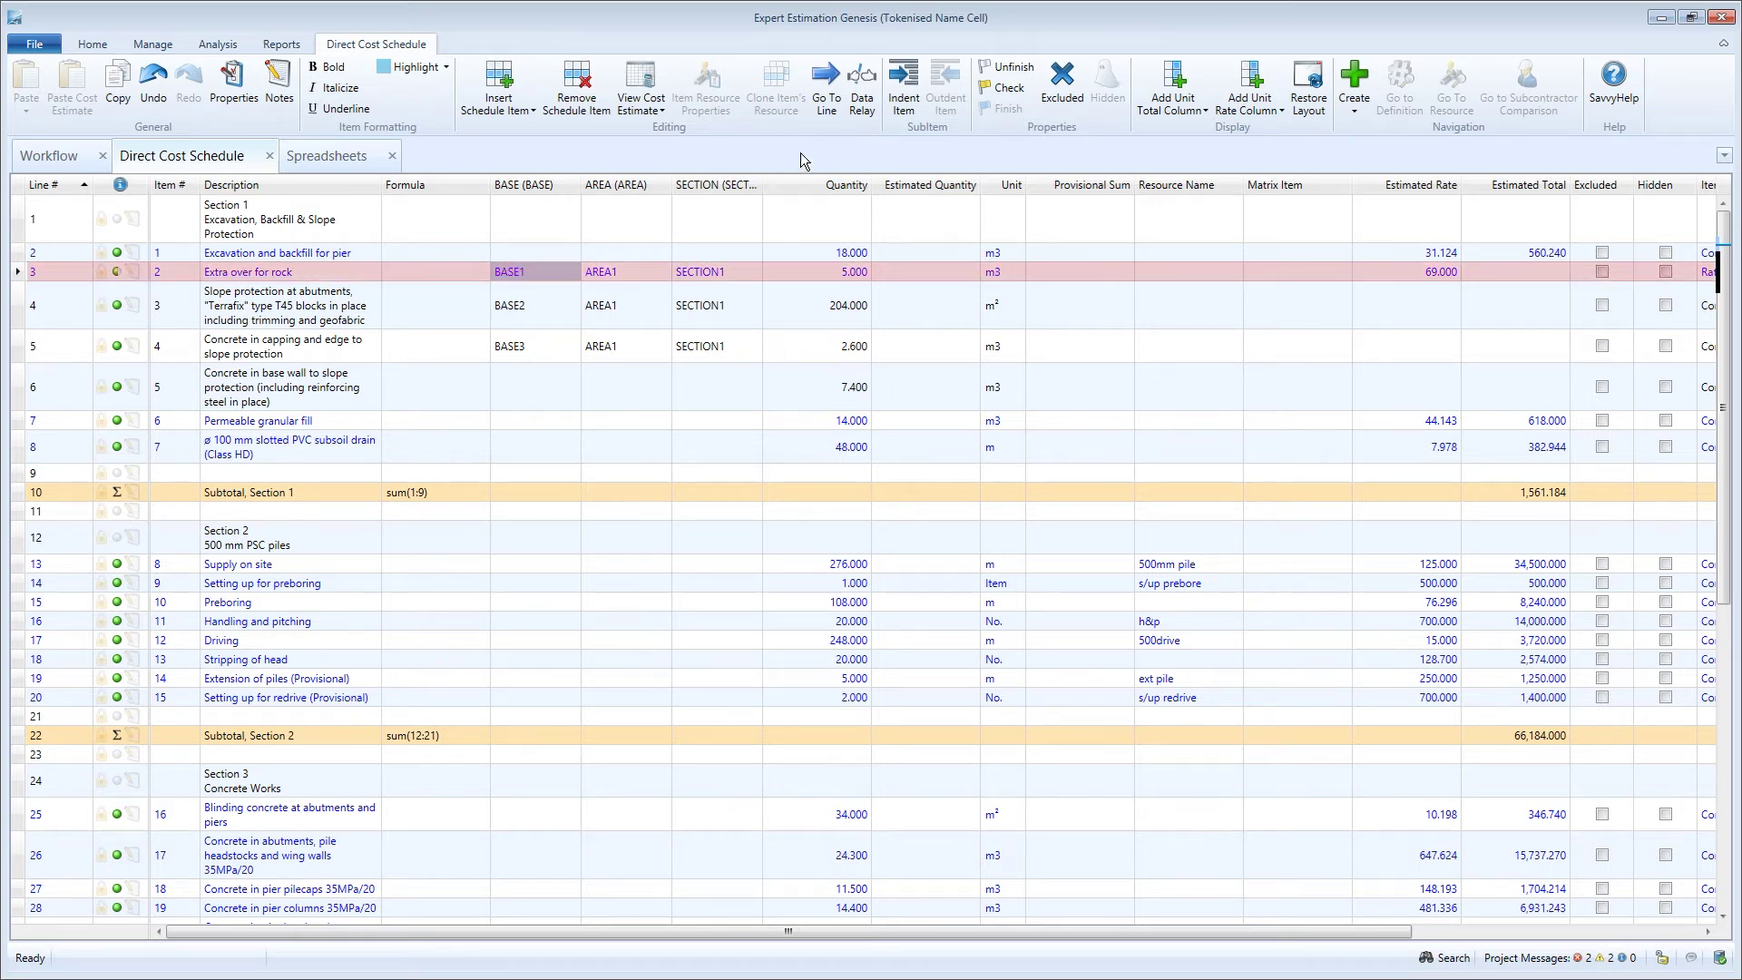
# - Unfinish the "Extra over for rock" item and open its cost estimate's managed defines for editing
pyautogui.click(1007, 67)
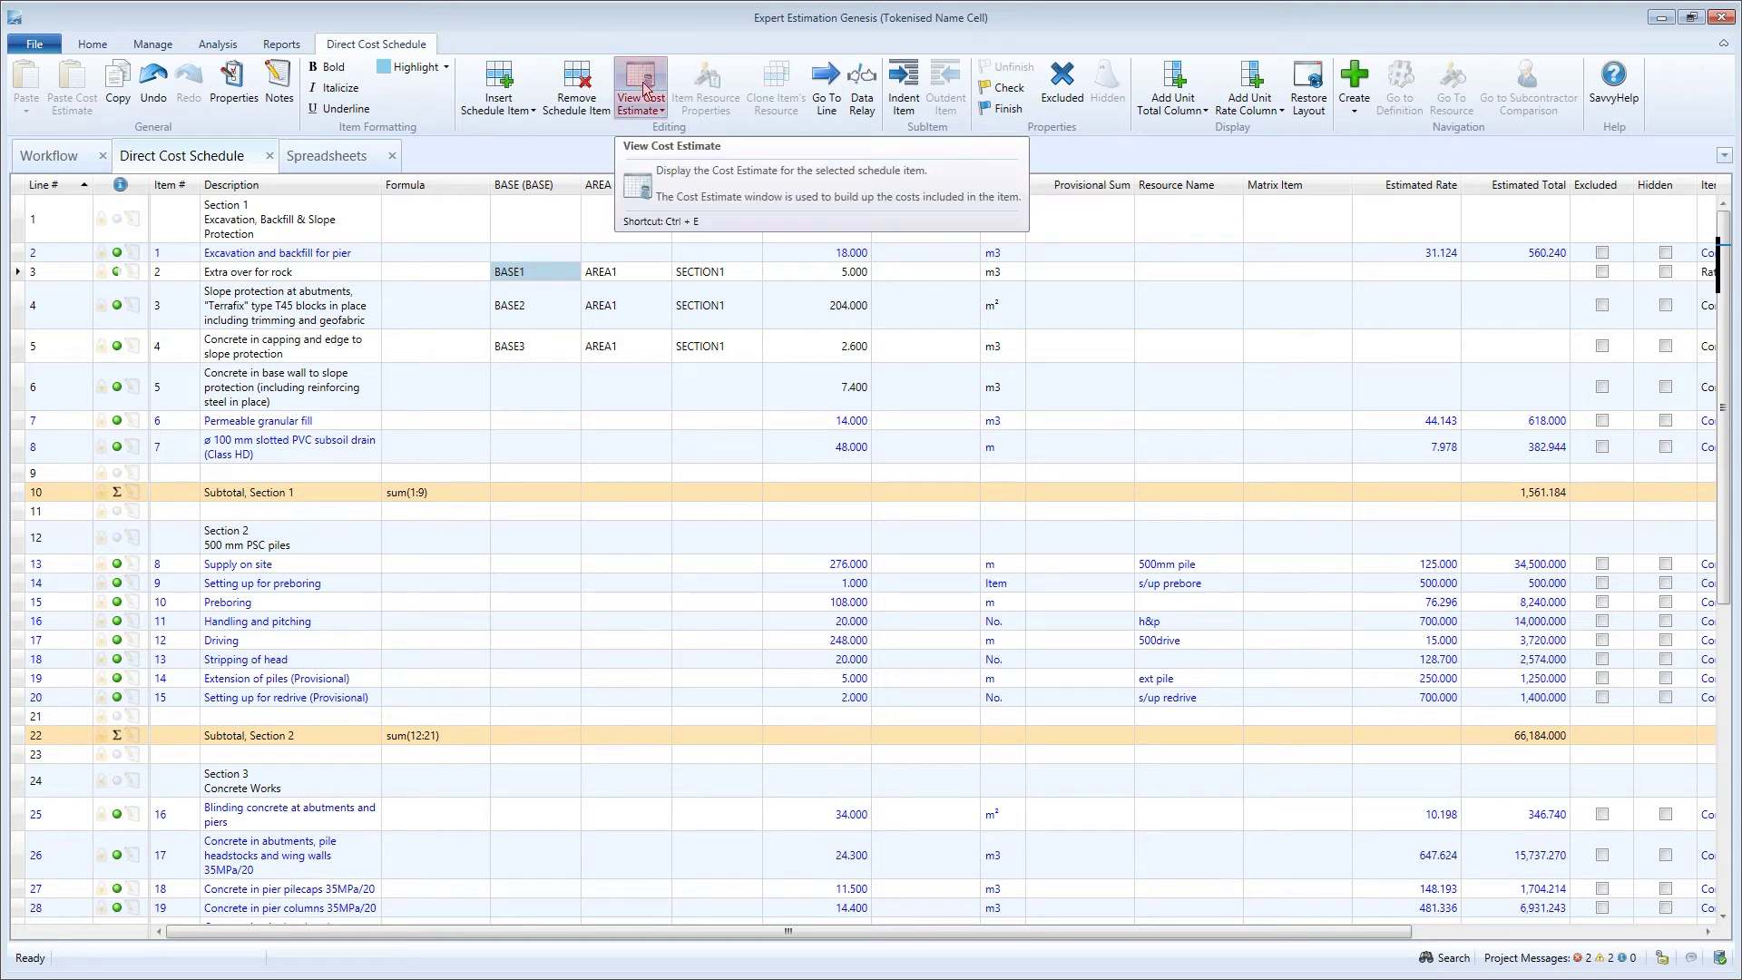
pyautogui.rightClick(536, 271)
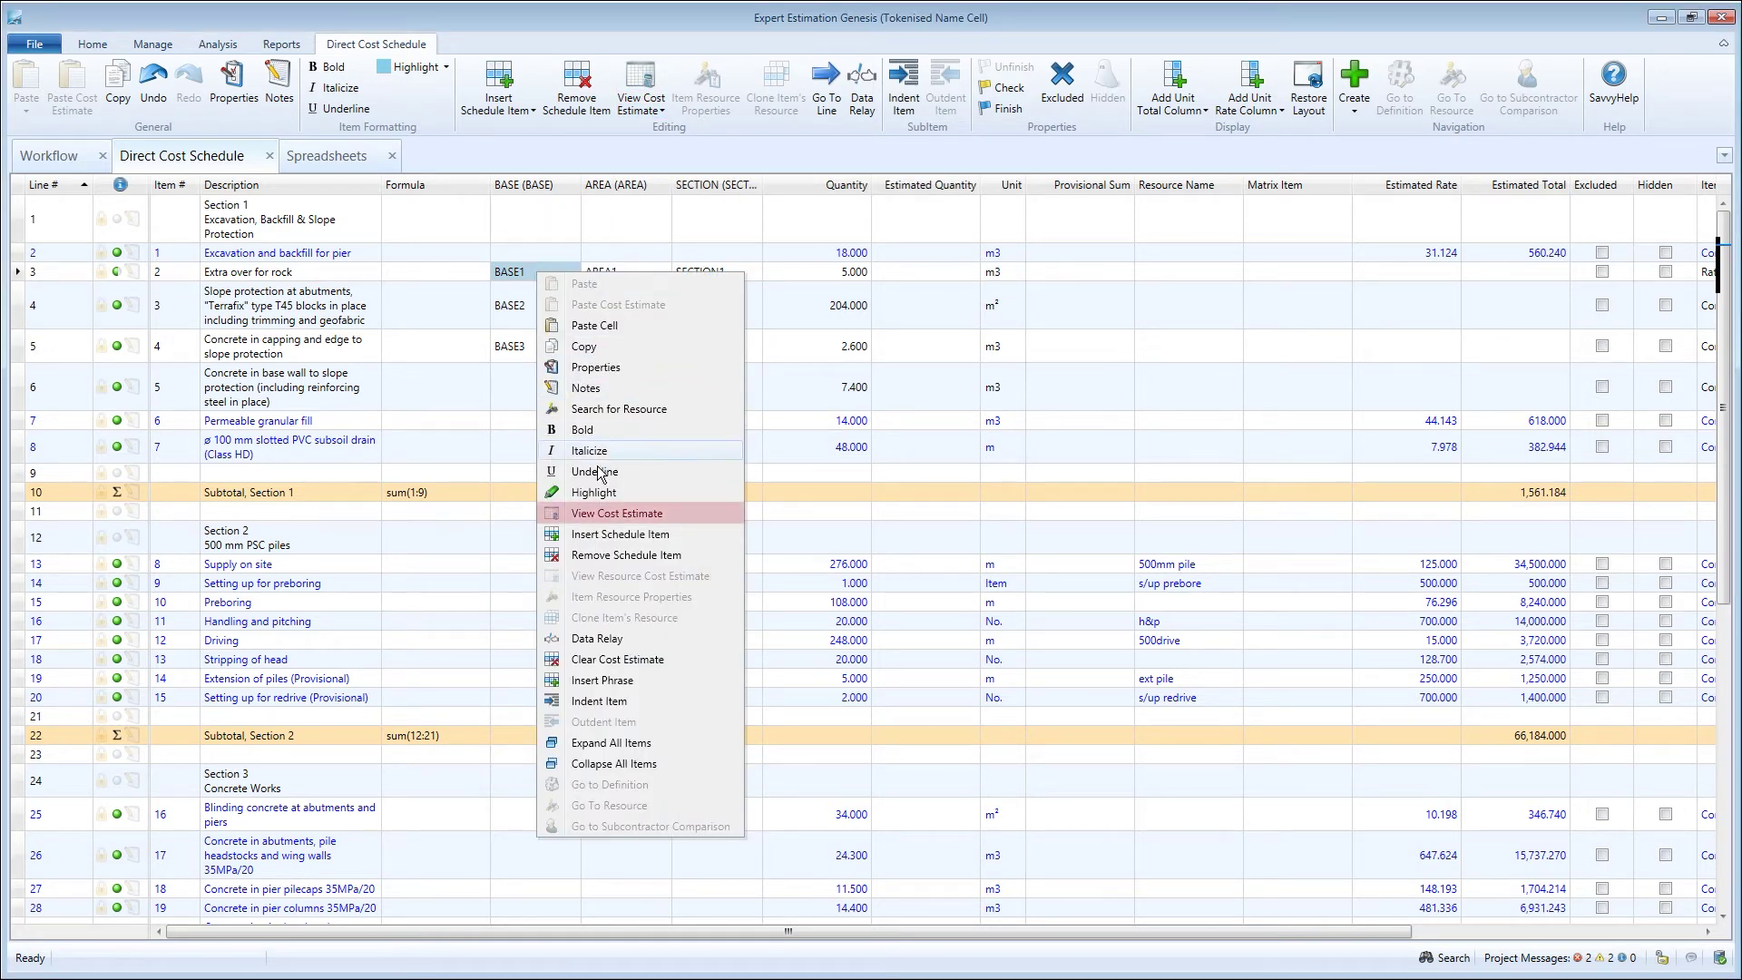
pyautogui.click(597, 514)
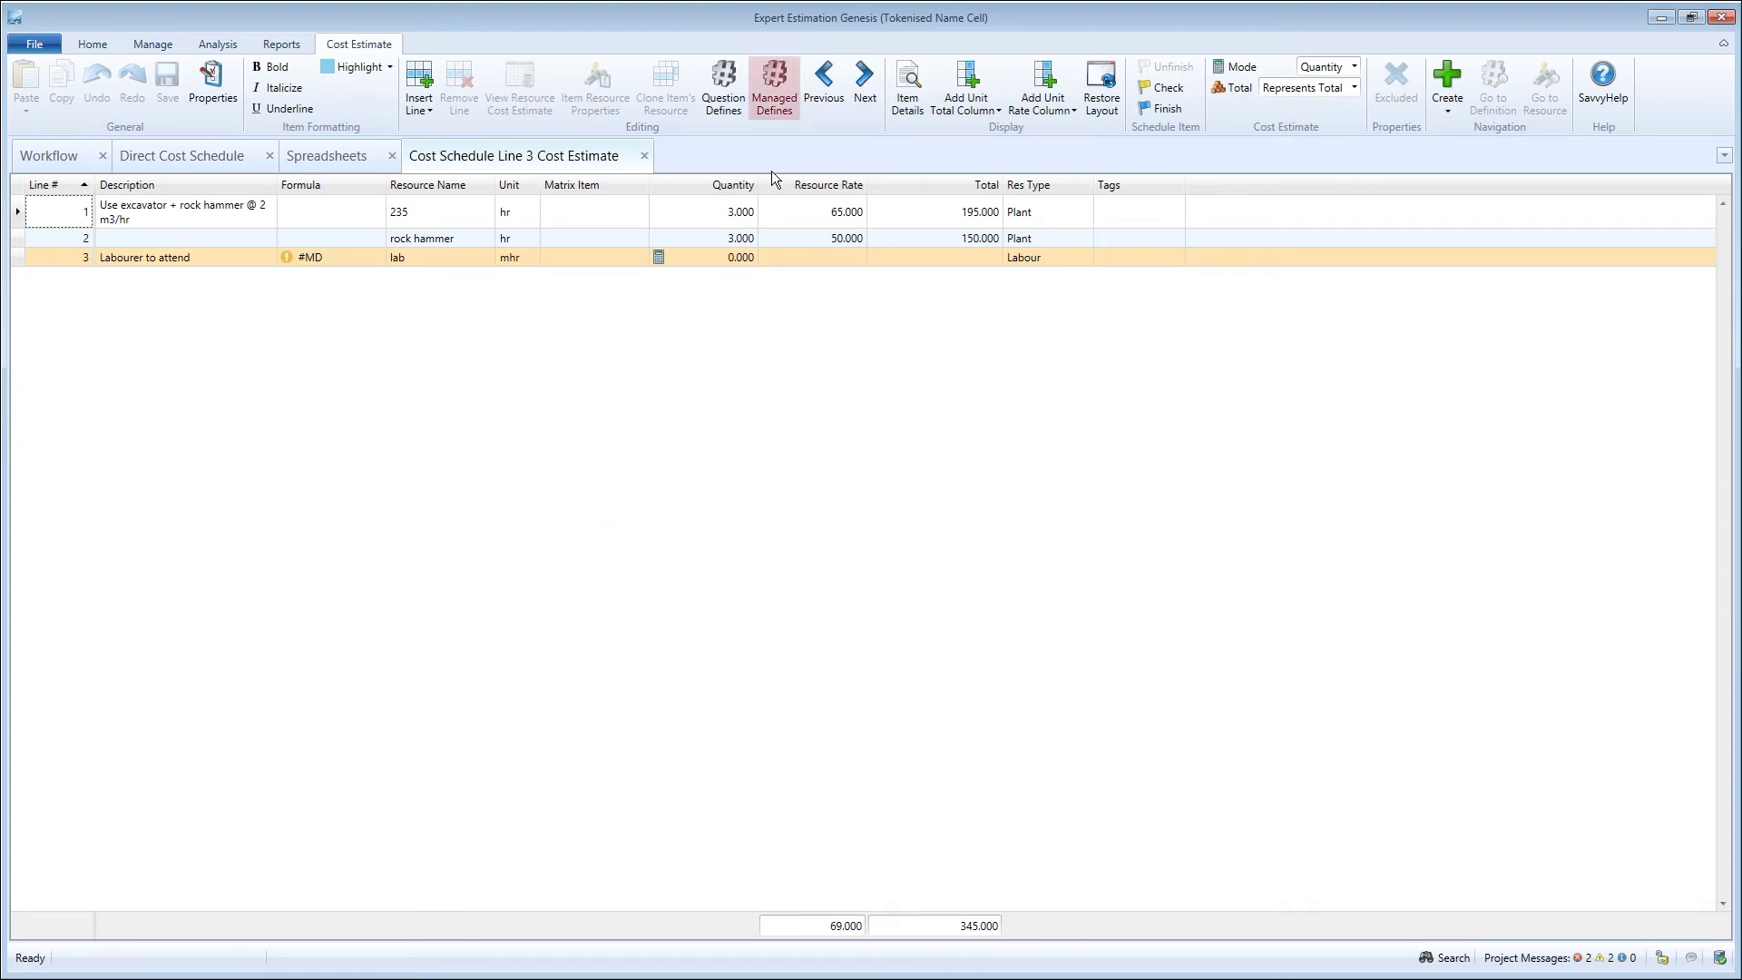
pyautogui.click(778, 91)
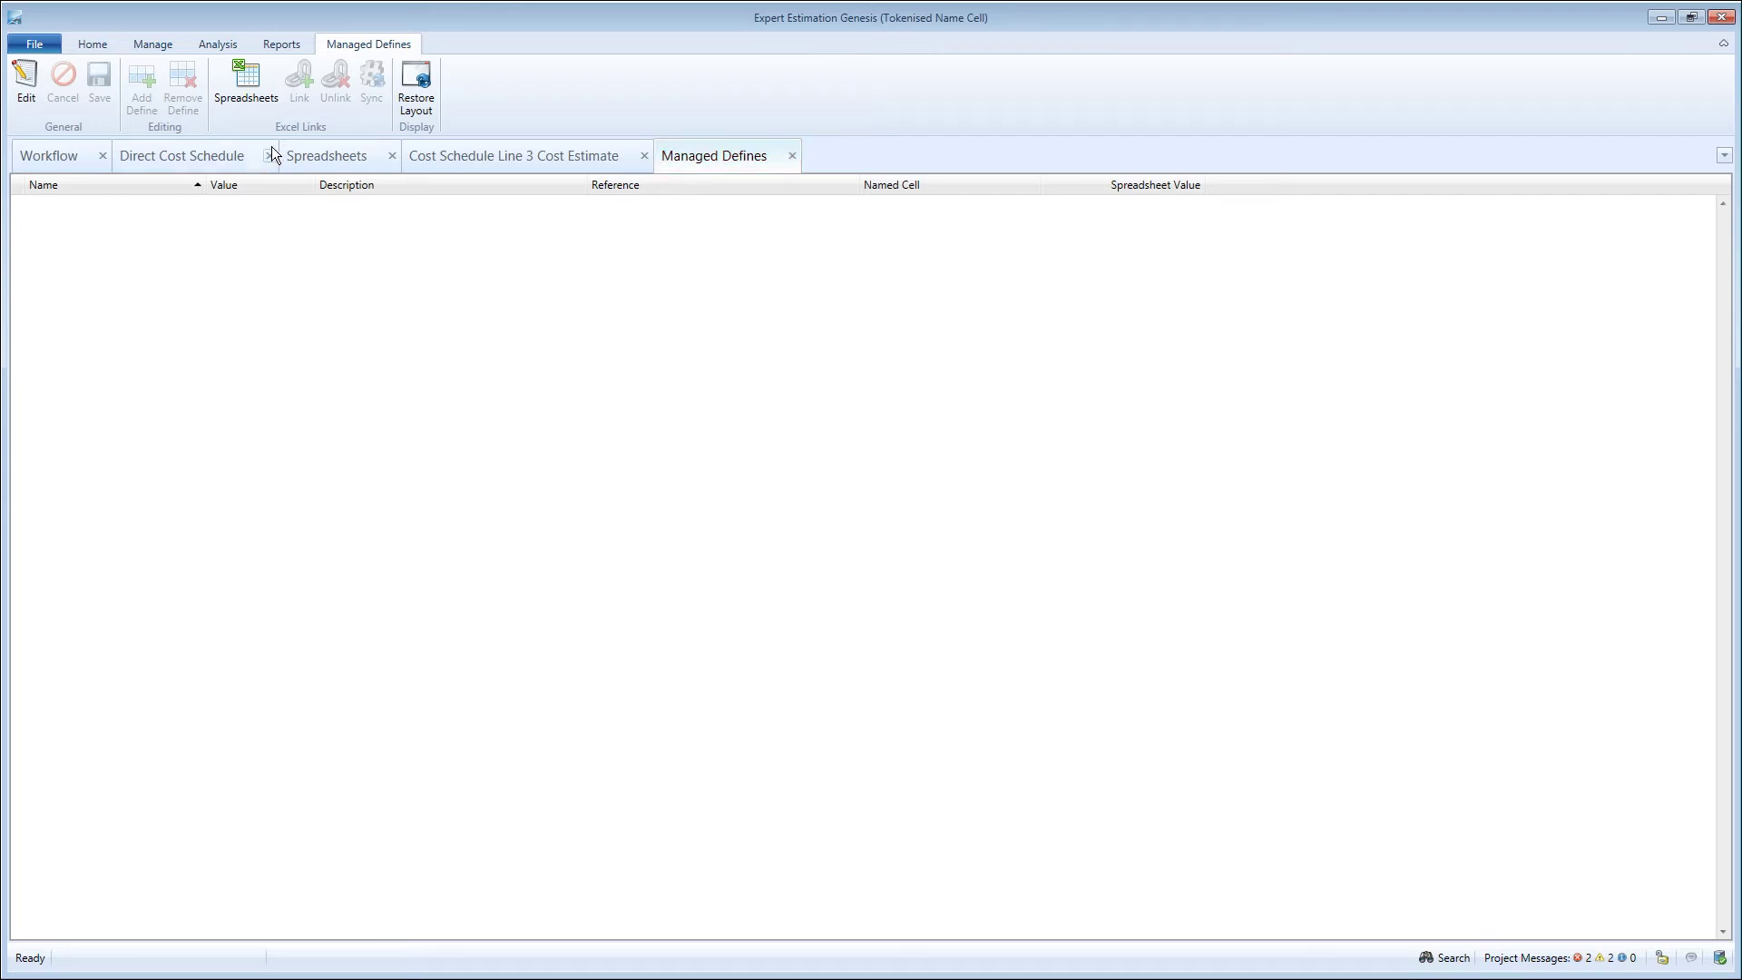
pyautogui.click(26, 98)
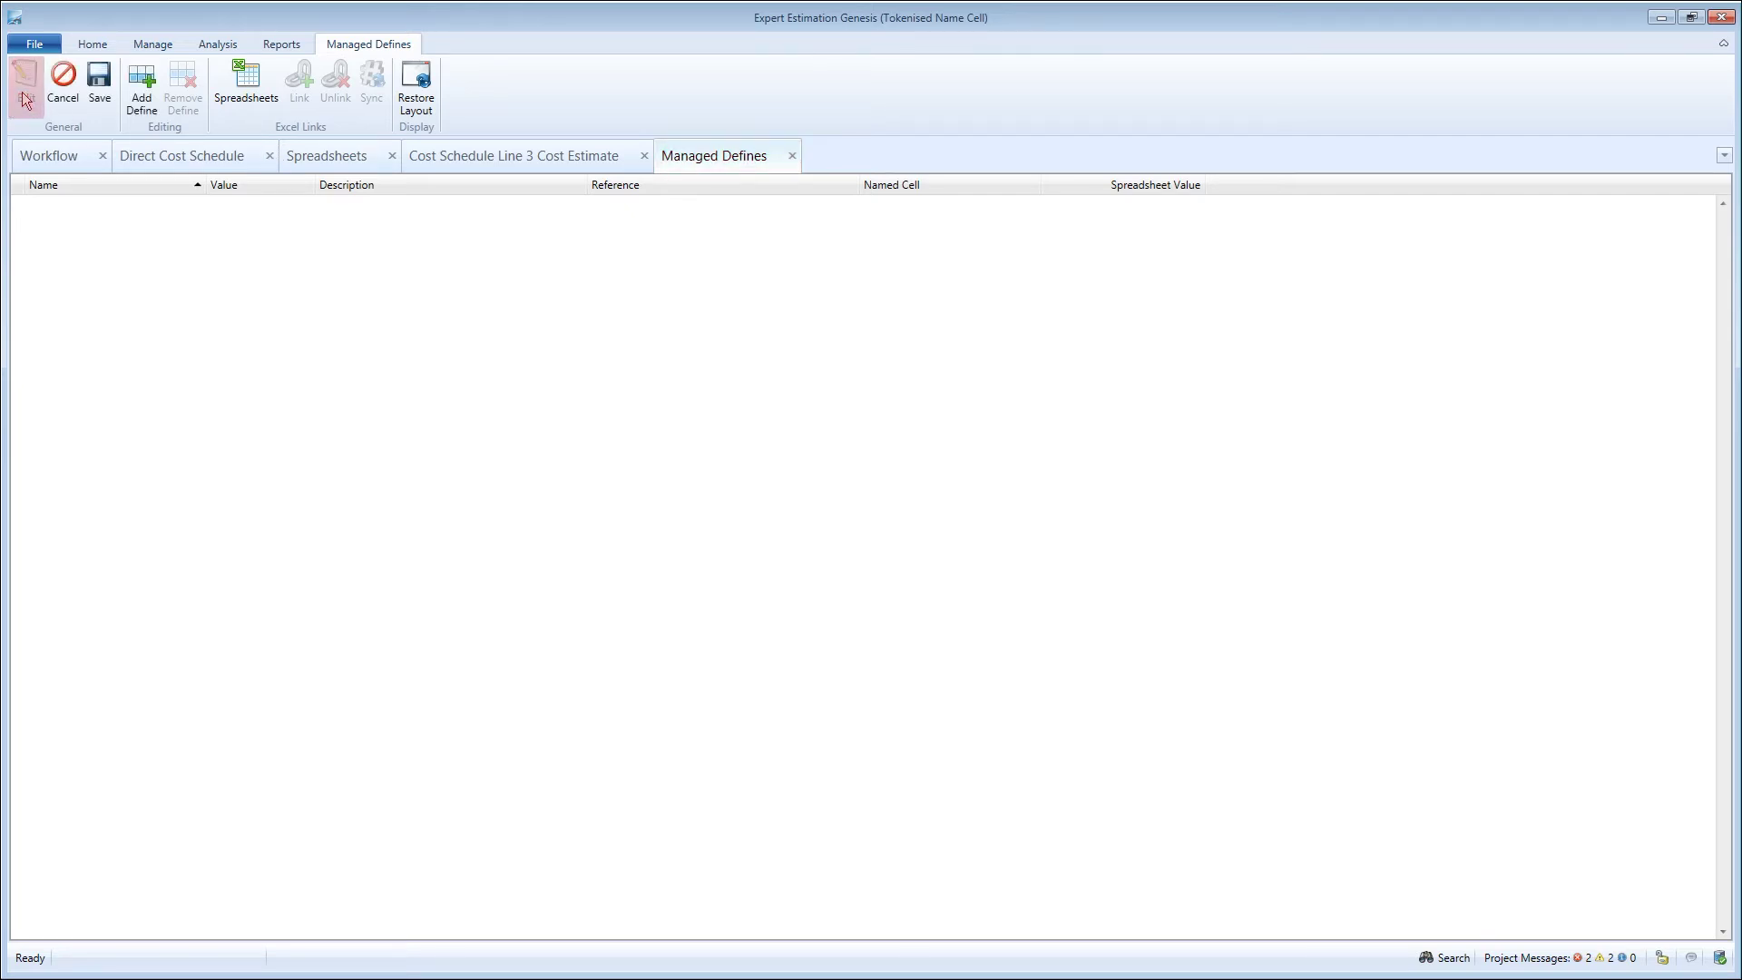
# - Replace the project spreadsheet with the Tokenised Name Cell demo workbook and expand its named cells
pyautogui.click(247, 84)
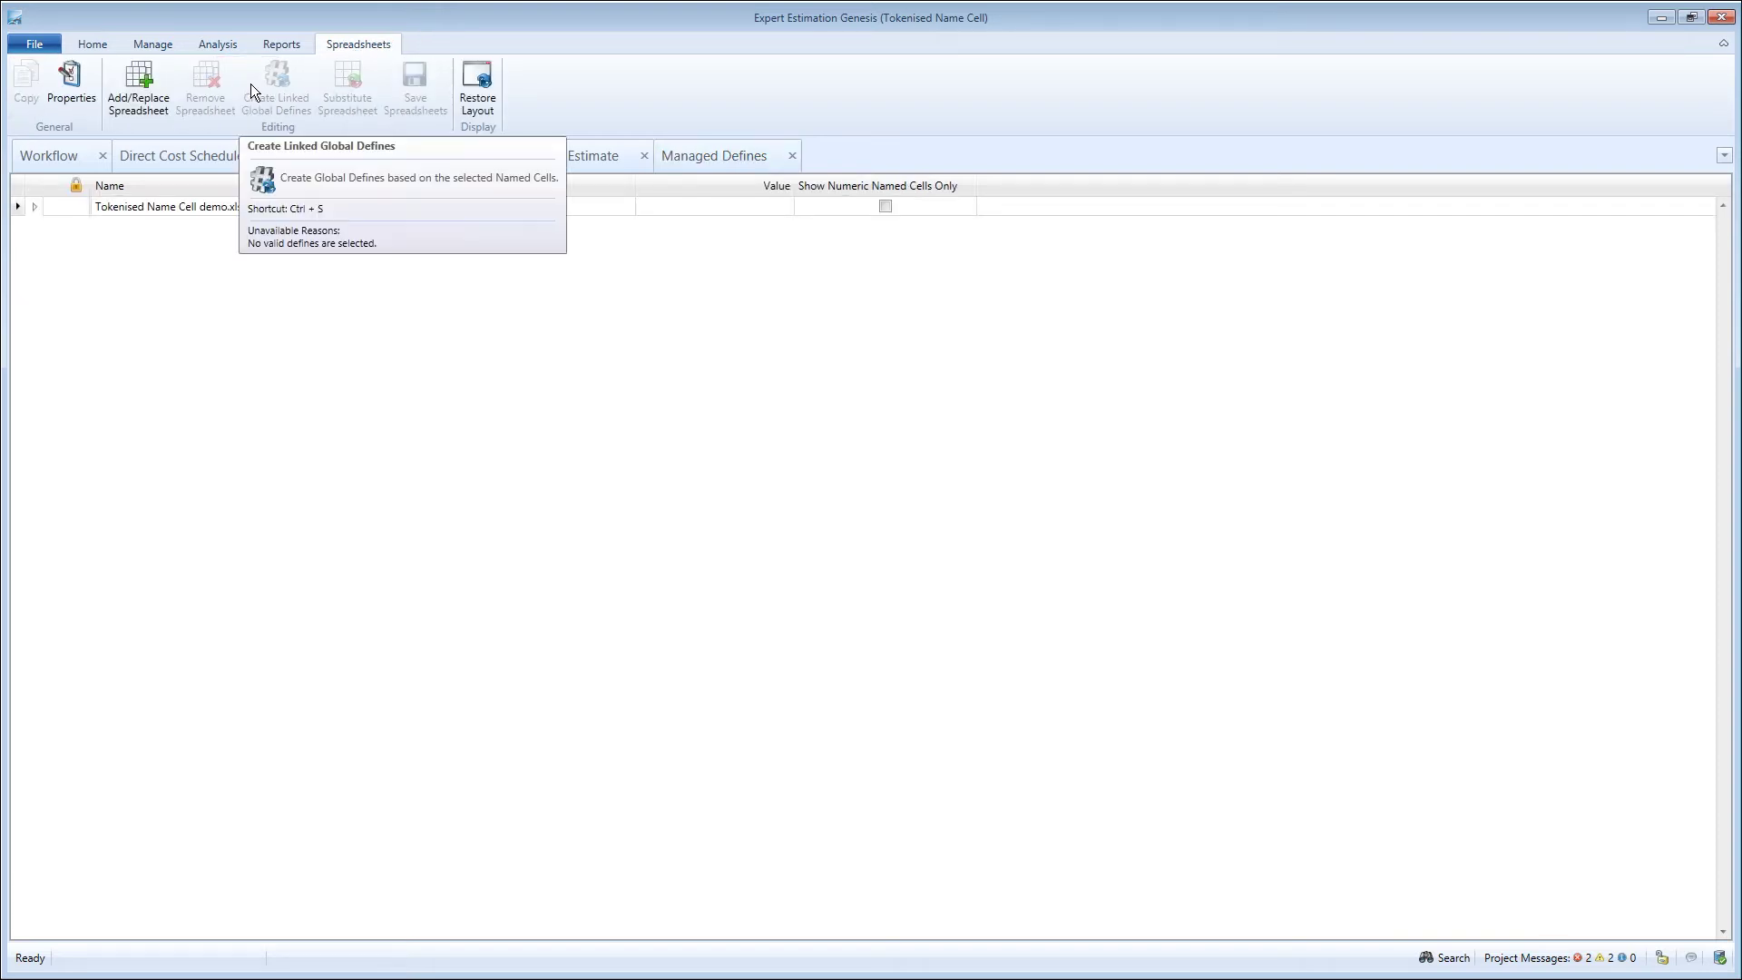
pyautogui.click(141, 94)
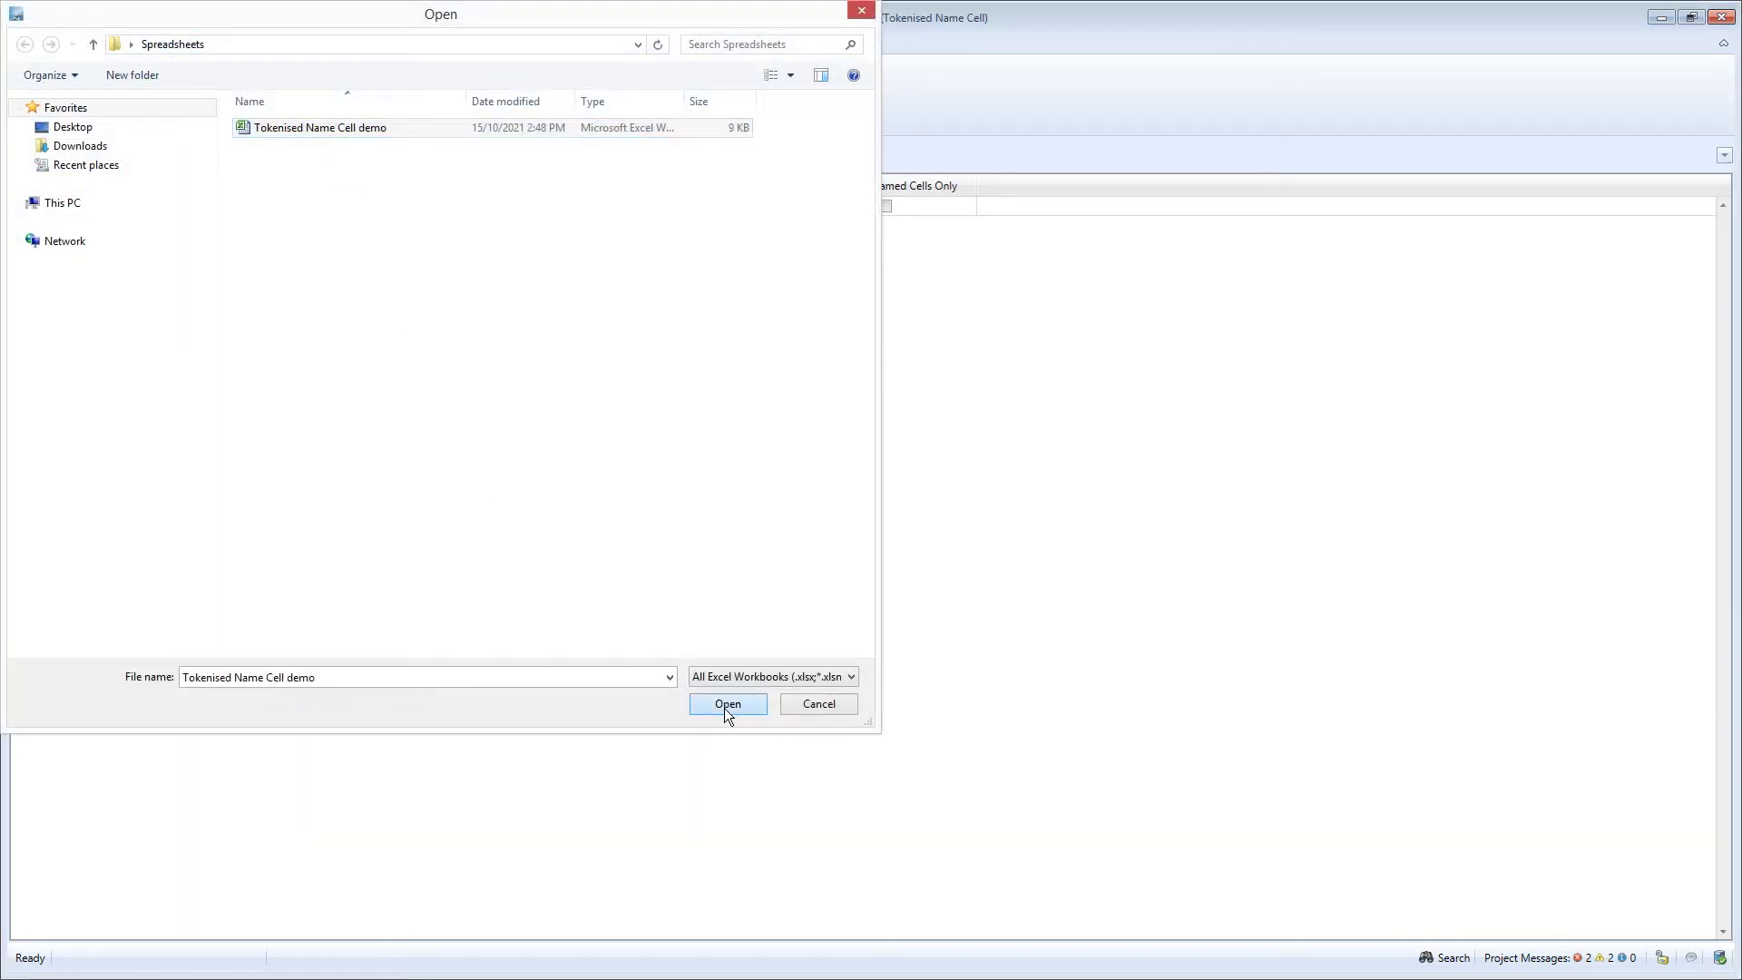
pyautogui.click(726, 705)
pyautogui.click(945, 589)
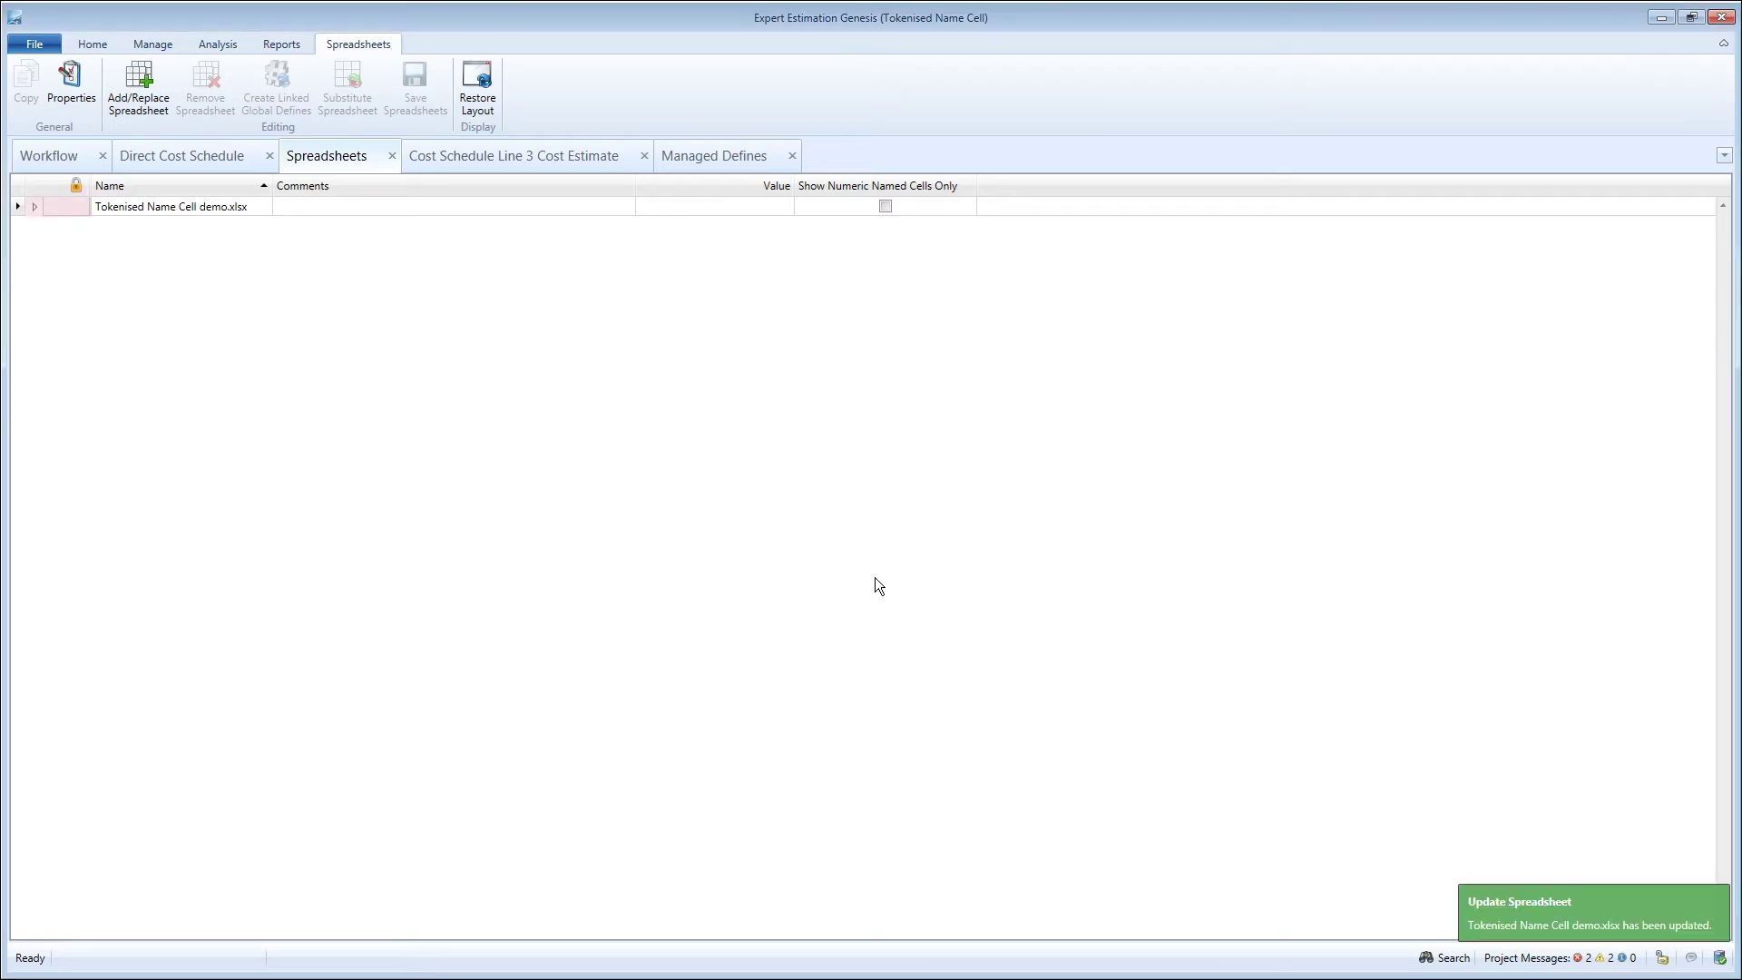
pyautogui.click(33, 206)
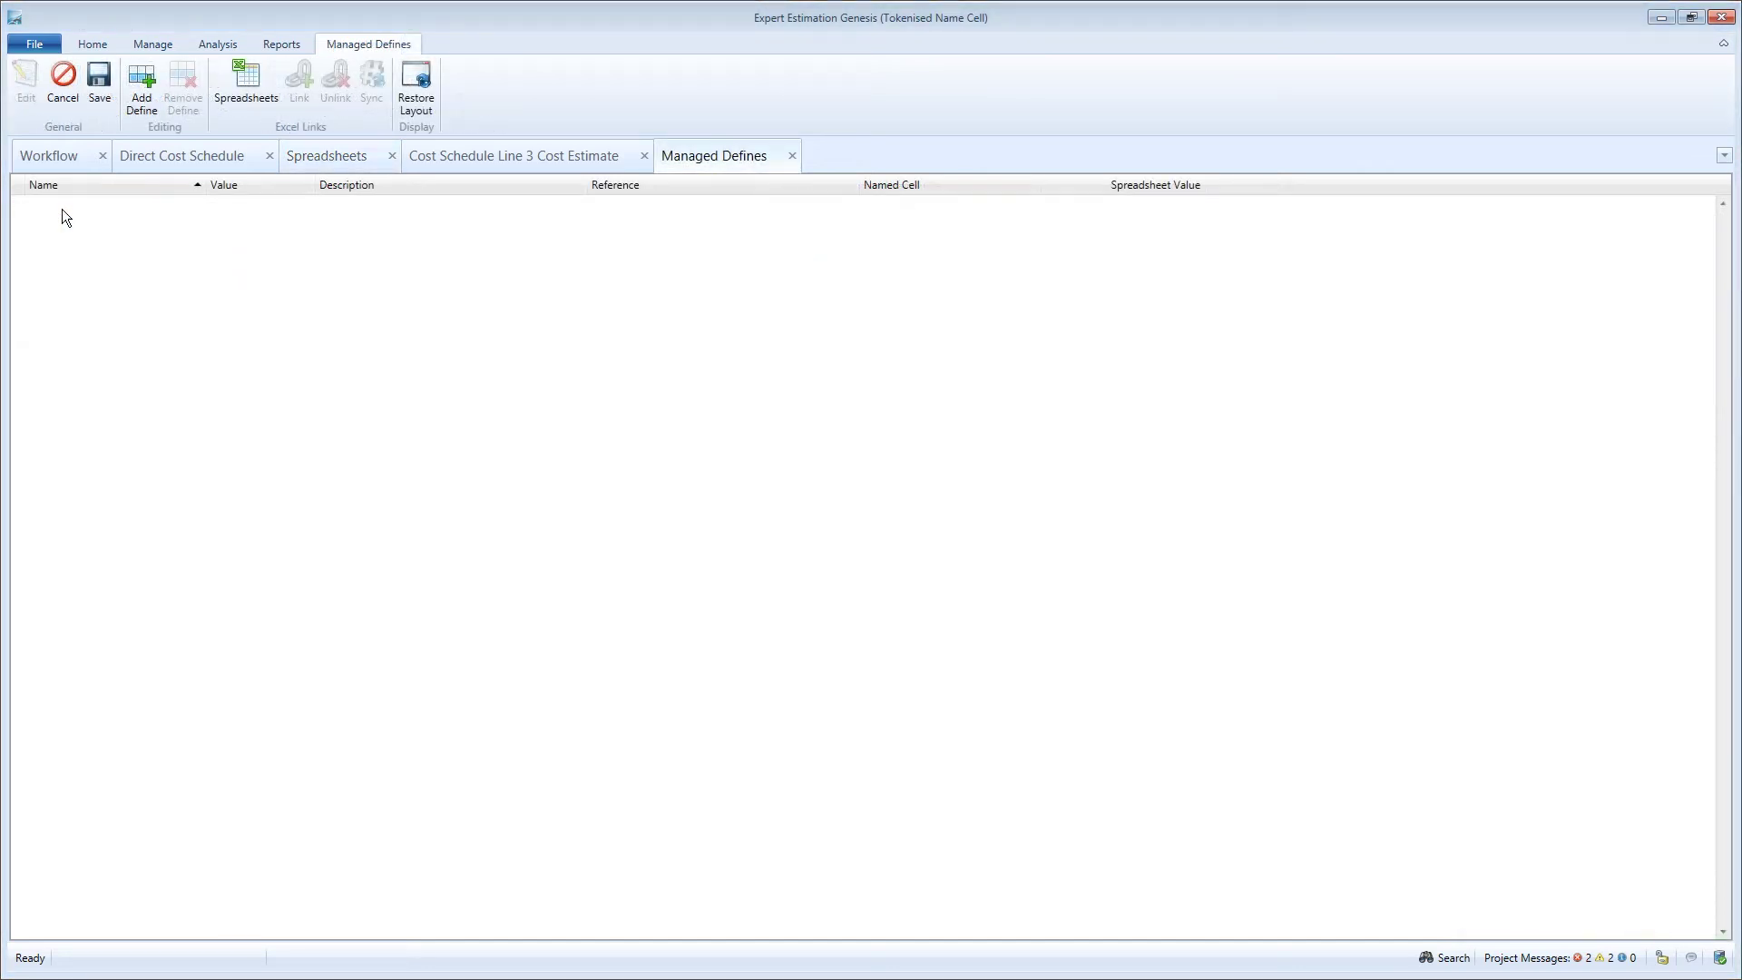
# - Add five managed defines to the line 3 cost estimate
pyautogui.click(139, 88)
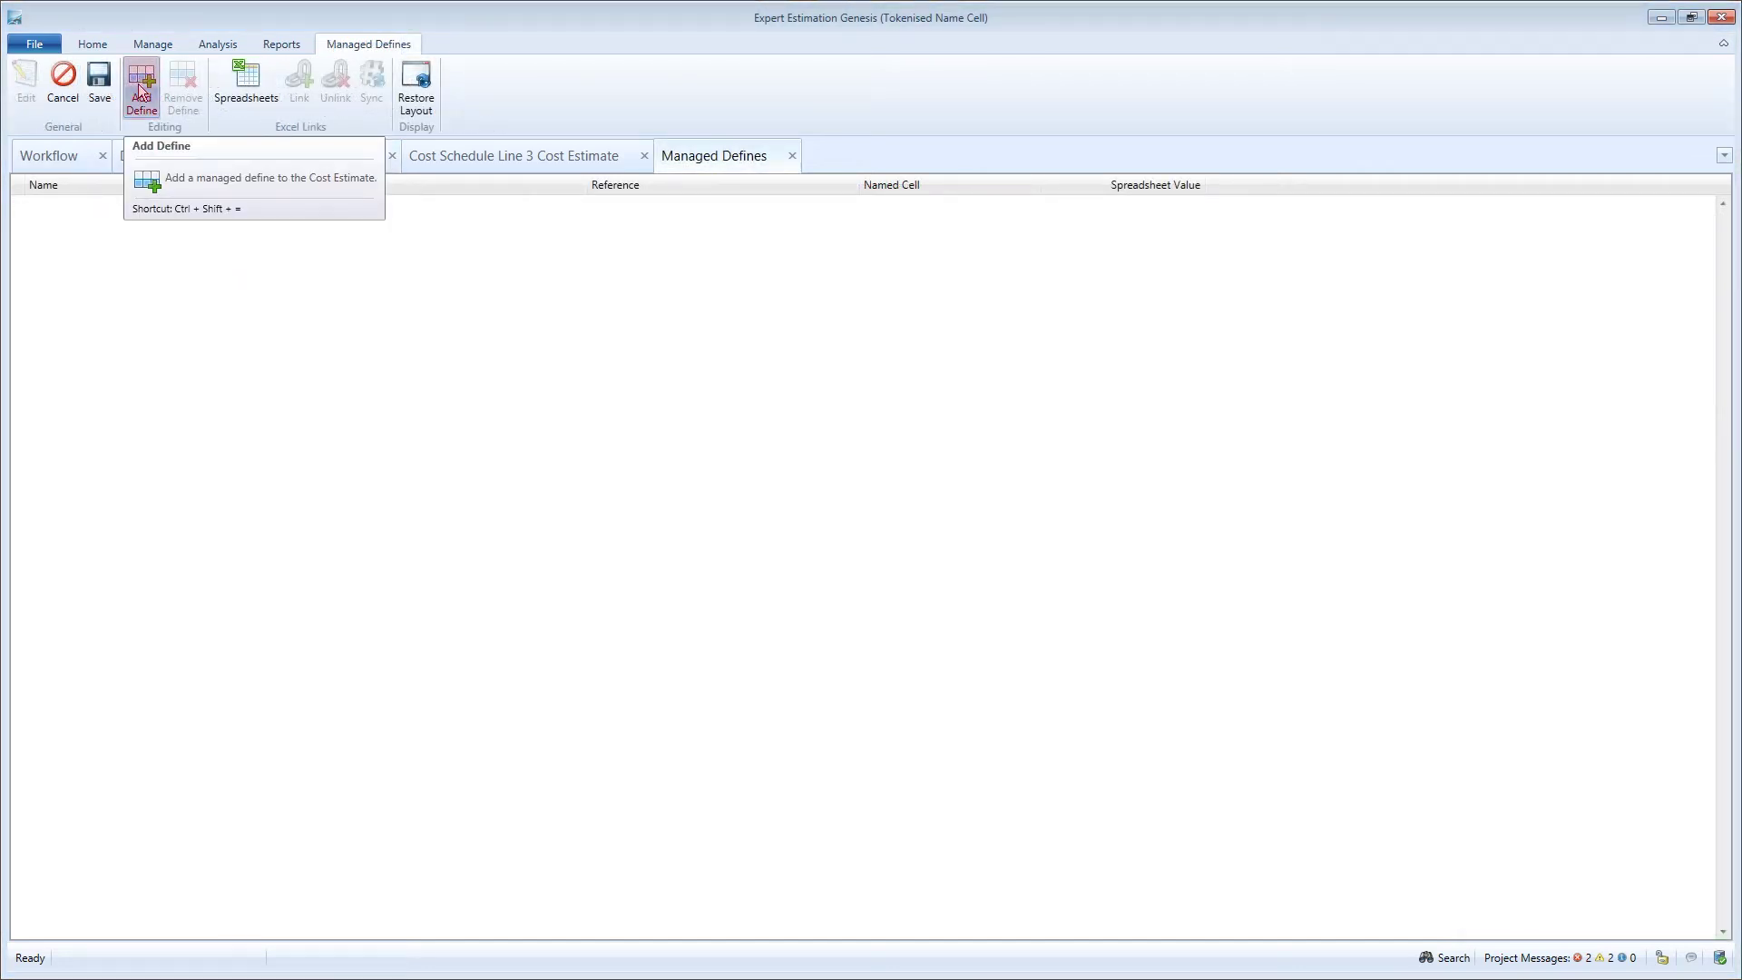
pyautogui.click(139, 88)
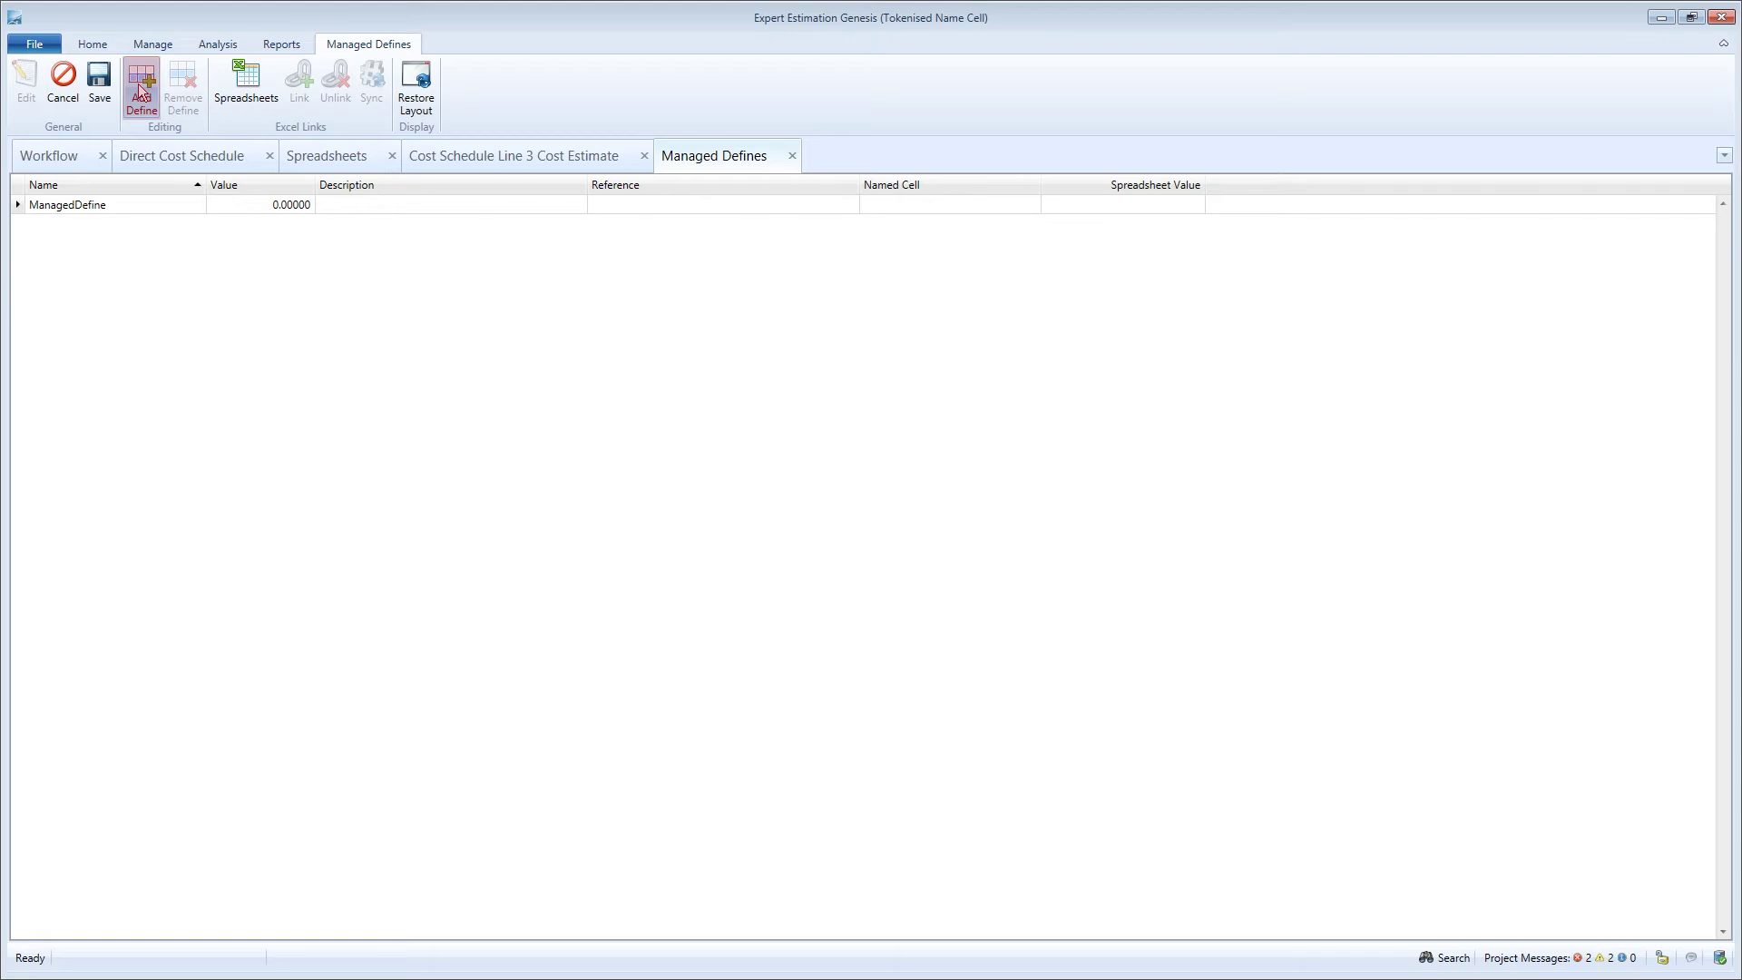
pyautogui.click(137, 84)
pyautogui.click(138, 84)
pyautogui.click(138, 84)
pyautogui.click(138, 83)
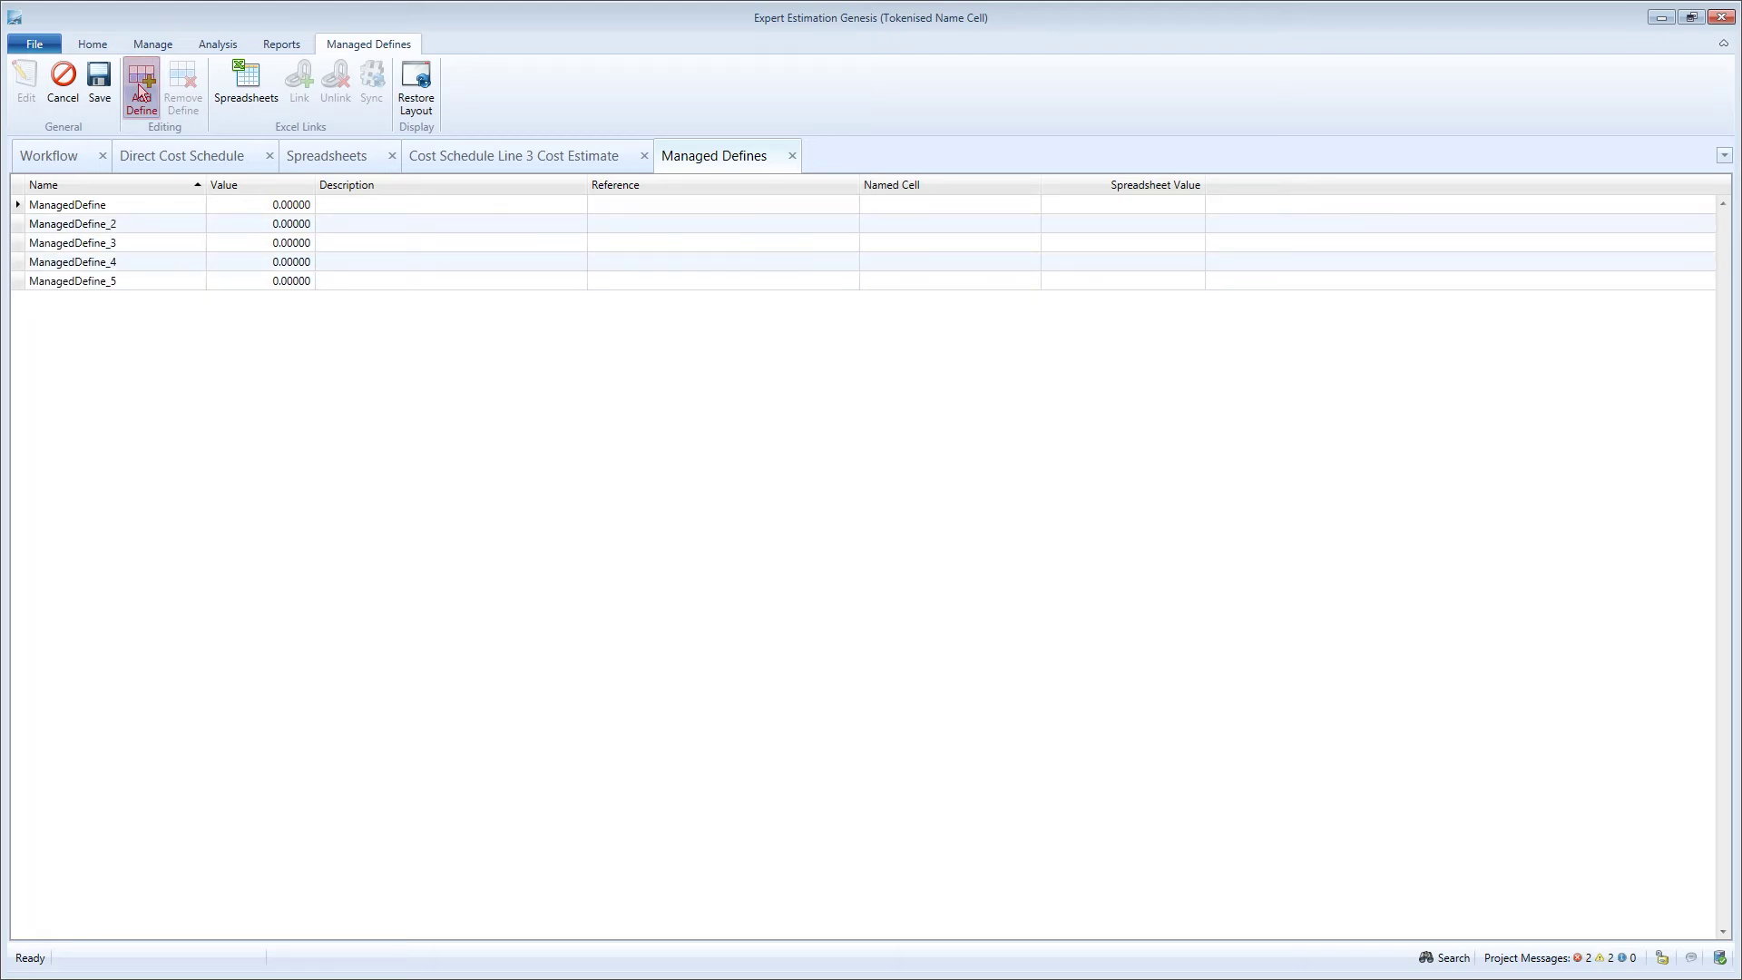
# - Rename the first managed define as md
pyautogui.click(132, 201)
pyautogui.moveTo(132, 203); pyautogui.dragTo(19, 218)
pyautogui.write('mo')
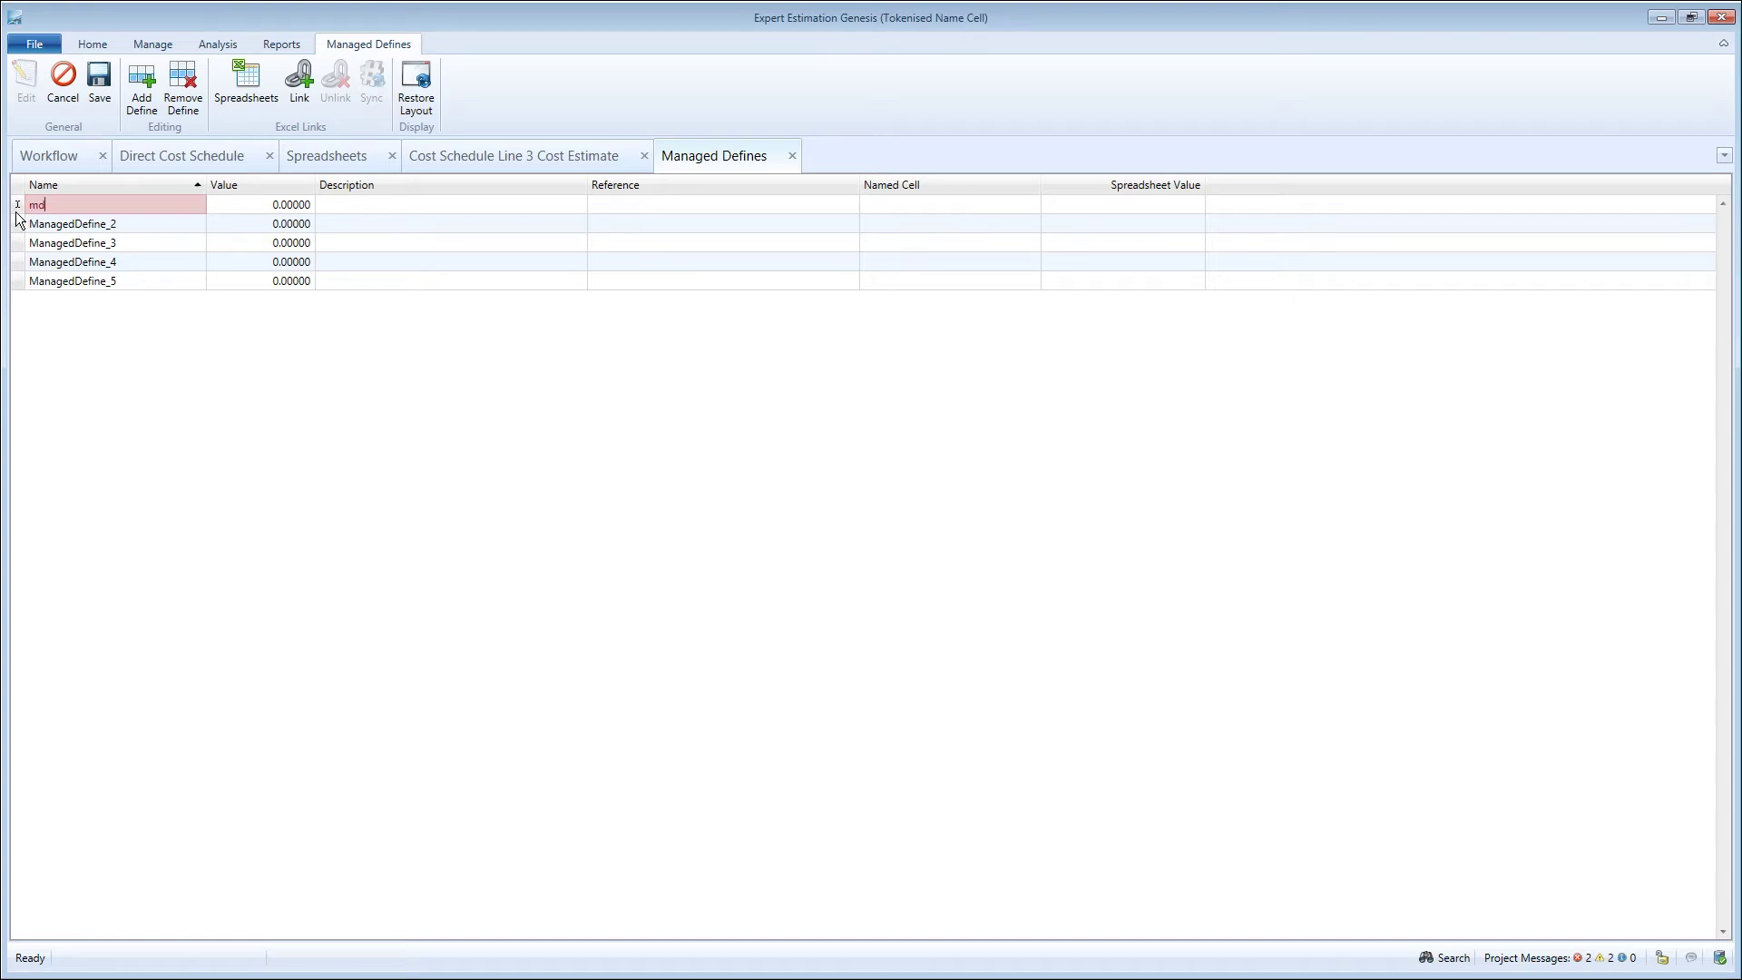
pyautogui.click(238, 206)
# - Begin a spreadsheet link for md using Tokenised Name Cell demo.xlsx and the option to generate a tokenised name cell
pyautogui.click(300, 82)
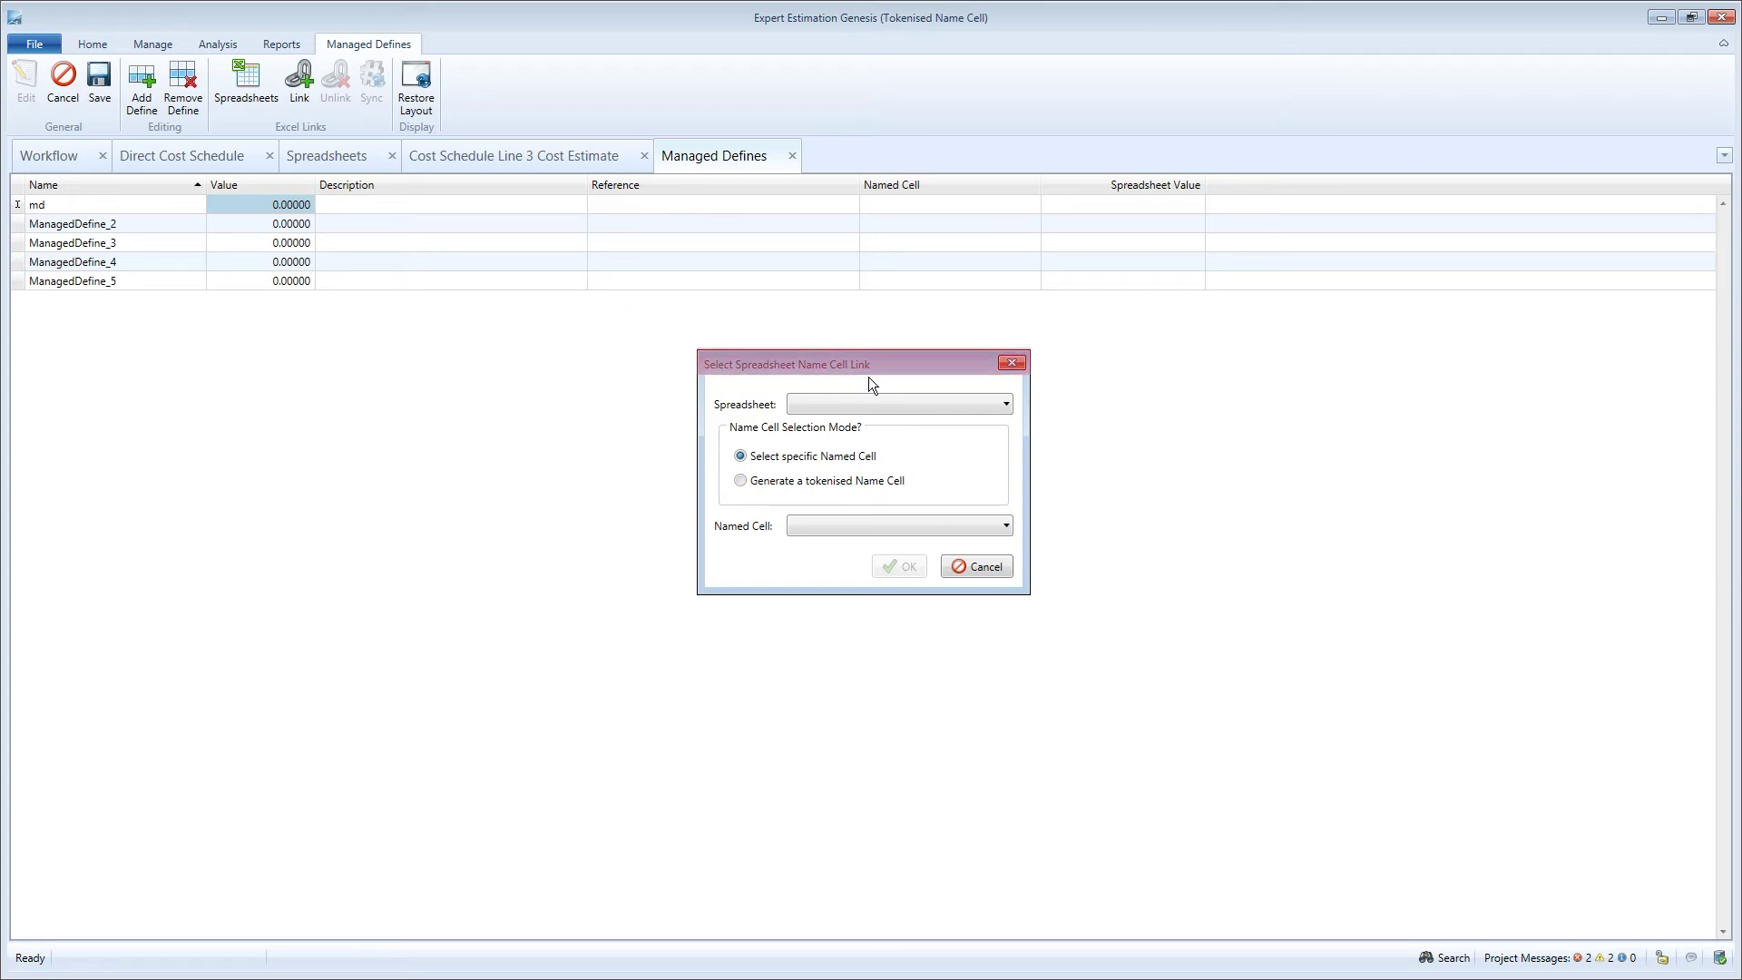
pyautogui.click(1006, 405)
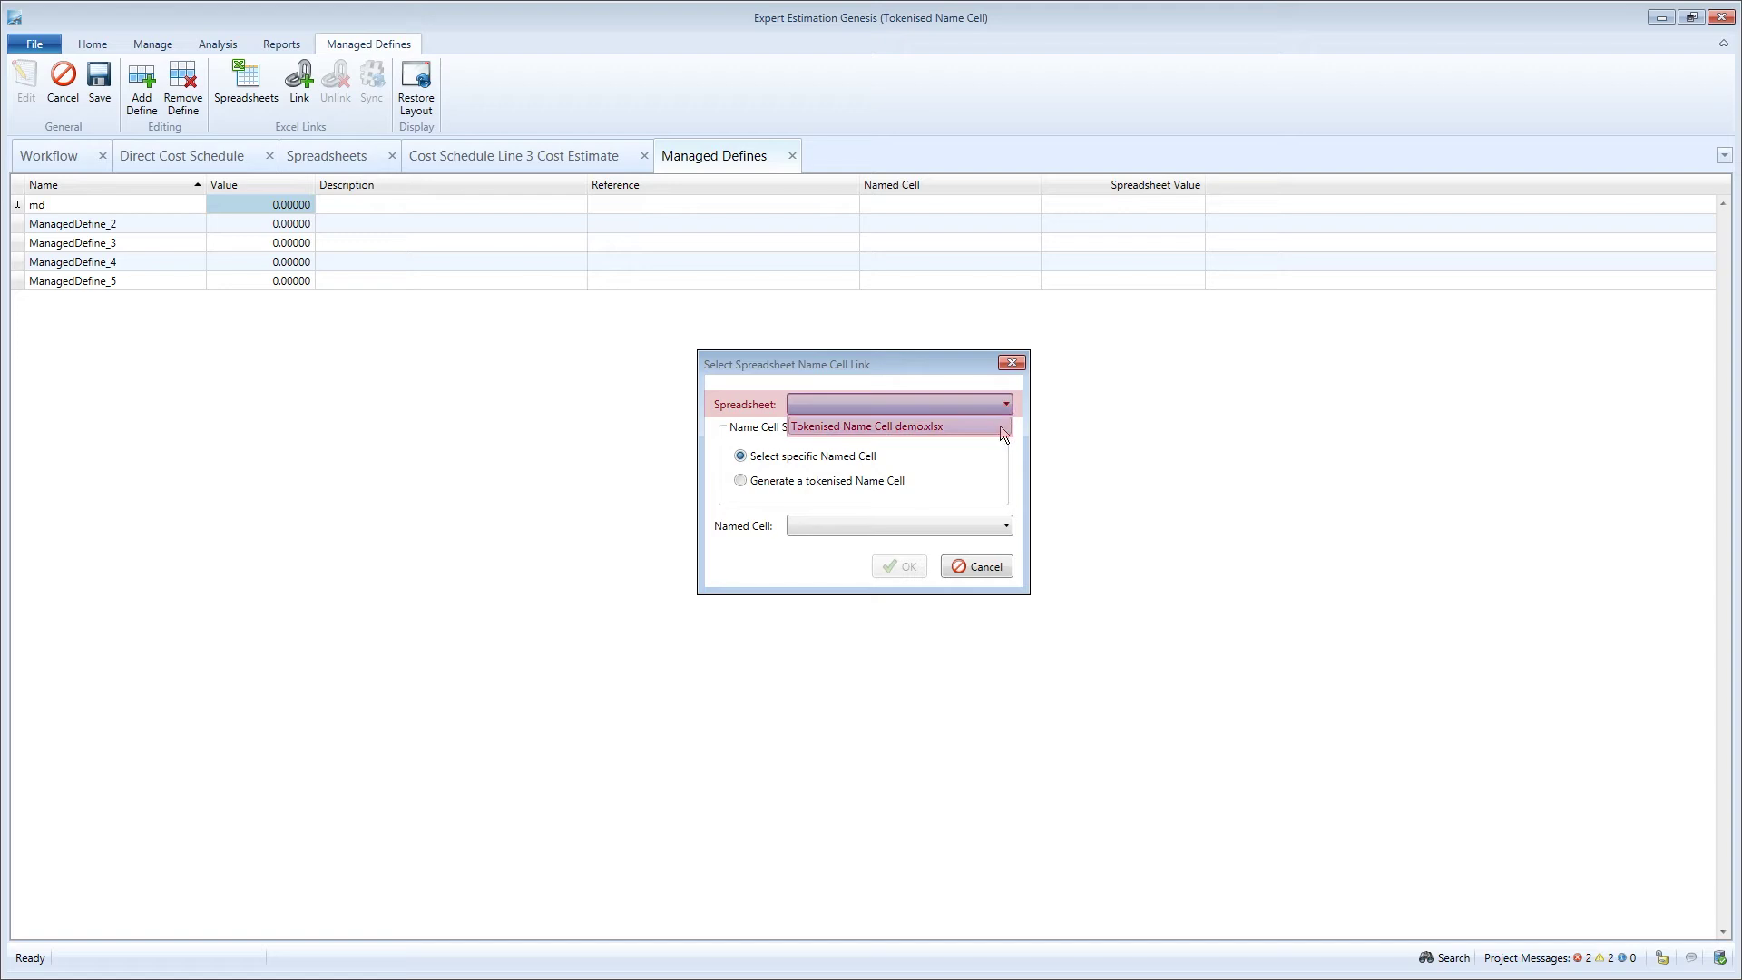
pyautogui.click(1001, 430)
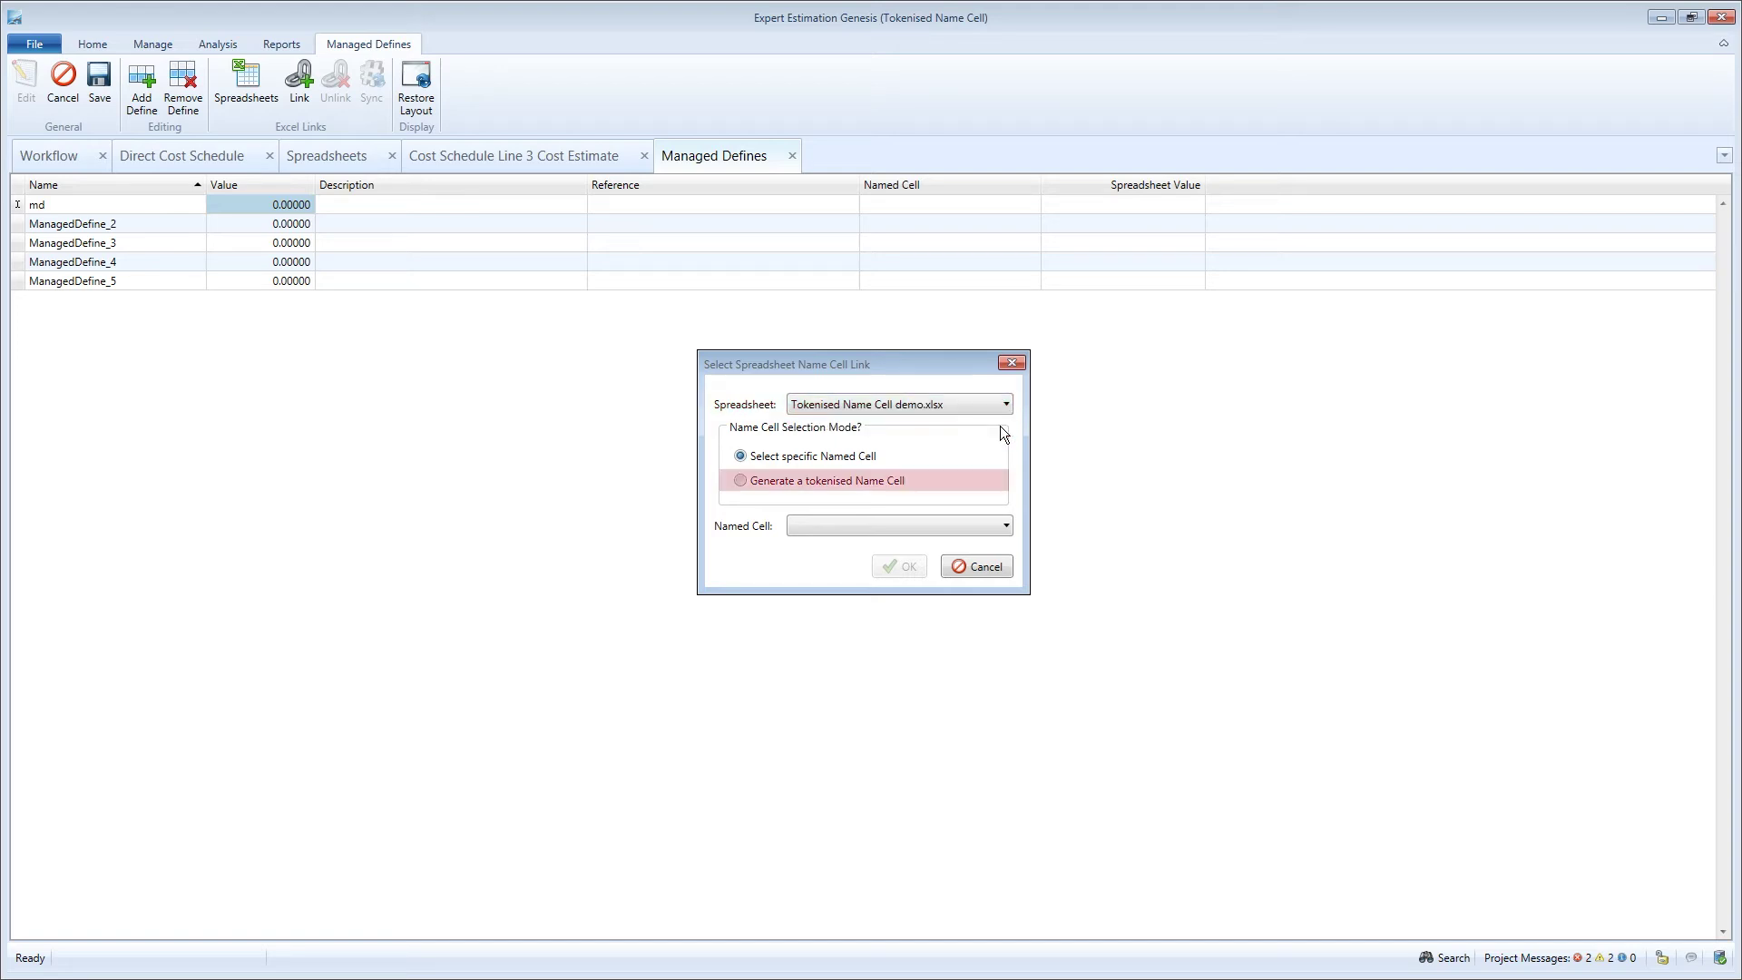
pyautogui.click(856, 484)
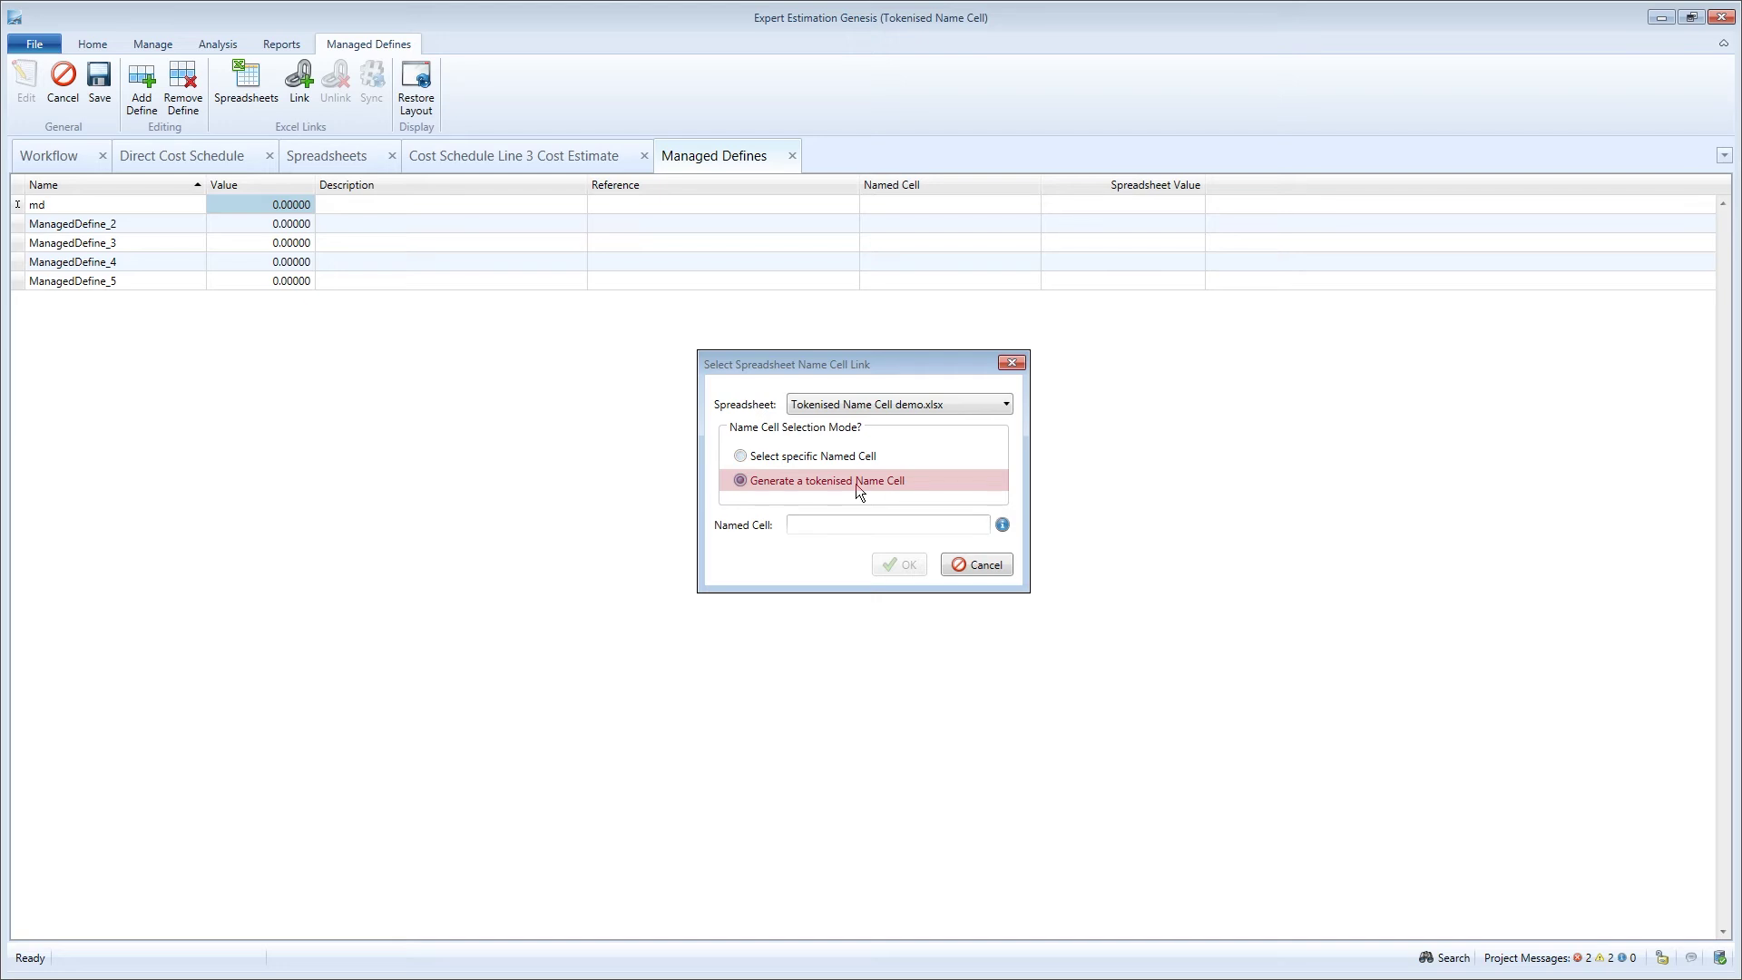
pyautogui.click(792, 523)
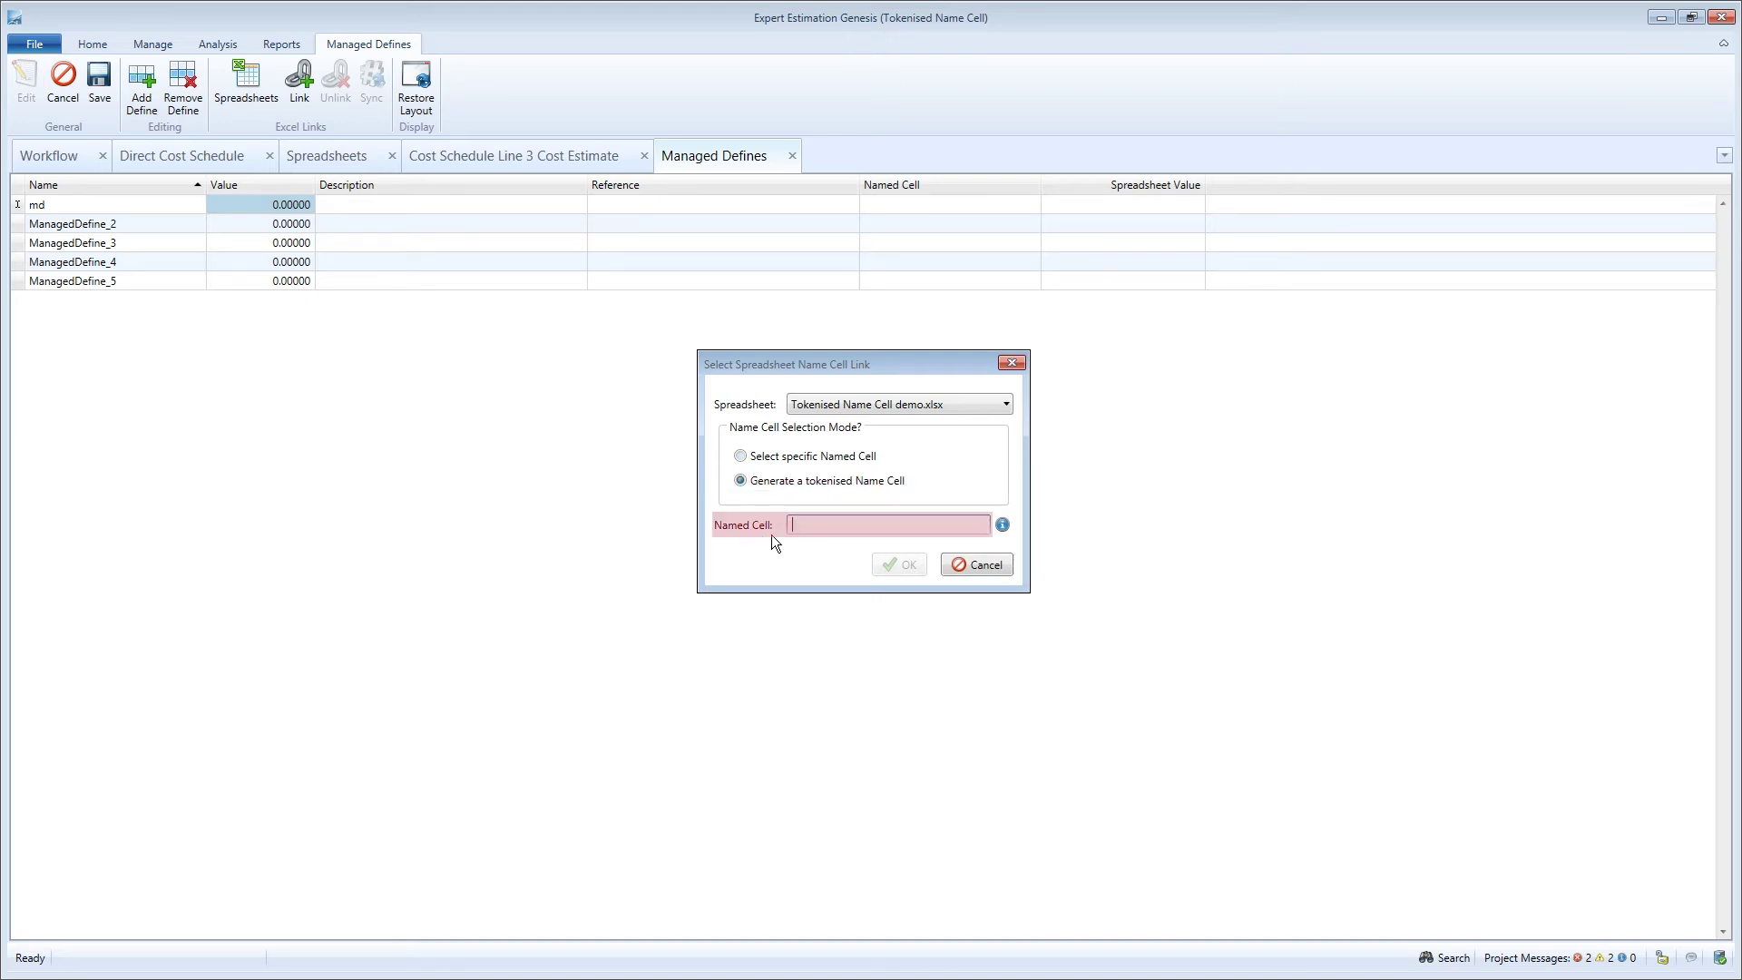
pyautogui.moveTo(1003, 526)
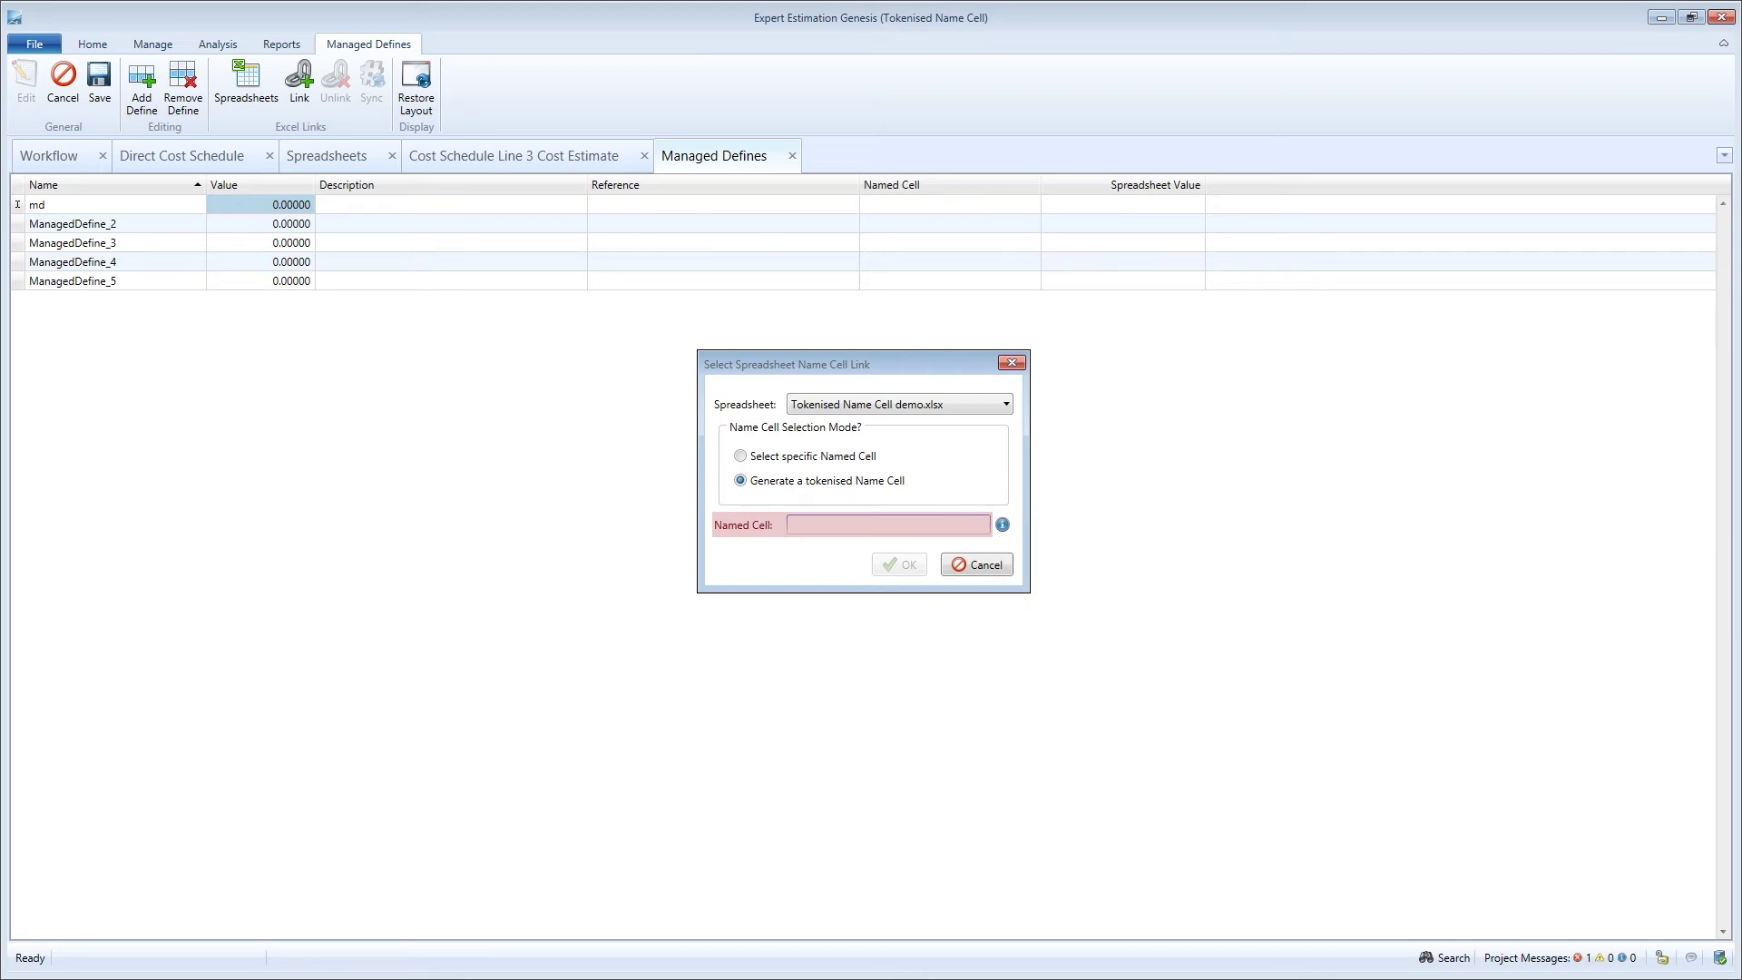
pyautogui.write('{')
pyautogui.write('ItemNumber')
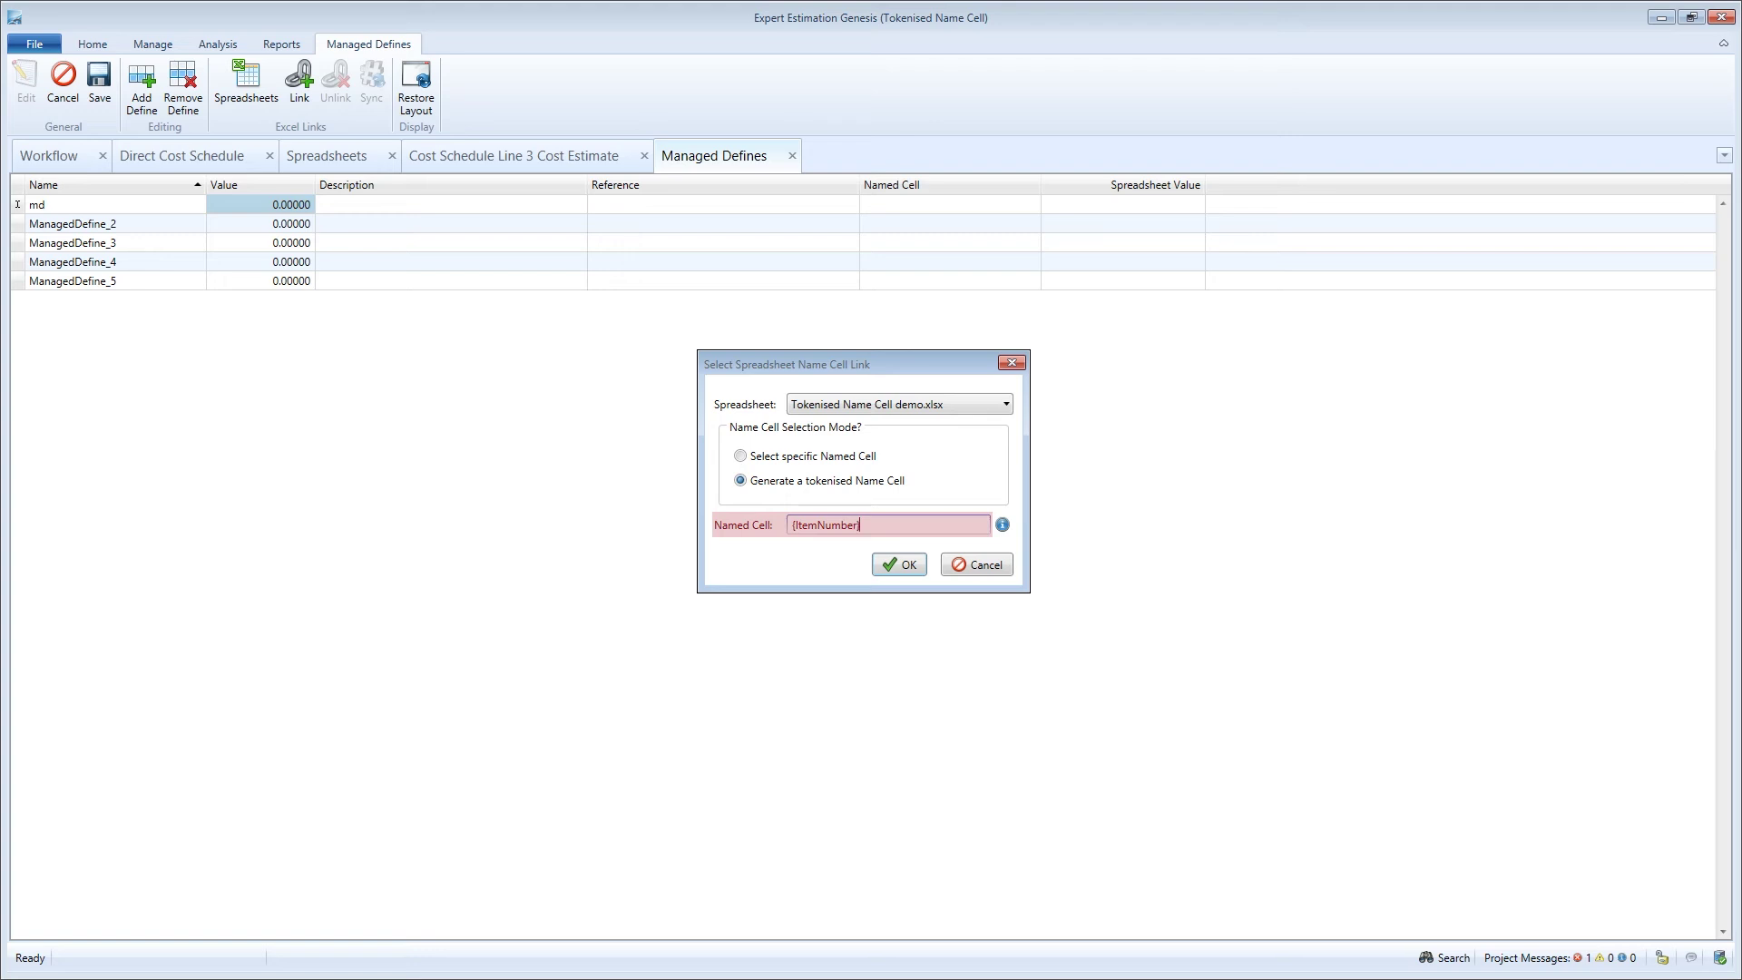
pyautogui.write('}')
pyautogui.press('BackSpace')
pyautogui.press('BackSpace')
pyautogui.press('BackSpace')
pyautogui.press('BackSpace')
pyautogui.press('BackSpace')
pyautogui.press('BackSpace')
pyautogui.press('BackSpace')
pyautogui.press('BackSpace')
pyautogui.press('BackSpace')
pyautogui.press('BackSpace')
pyautogui.press('BackSpace')
pyautogui.press('BackSpace')
pyautogui.write('{BASE')
pyautogui.press('BackSpace')
pyautogui.press('BackSpace')
pyautogui.press('BackSpace')
pyautogui.press('BackSpace')
pyautogui.press('BackSpace')
pyautogui.press('BackSpace')
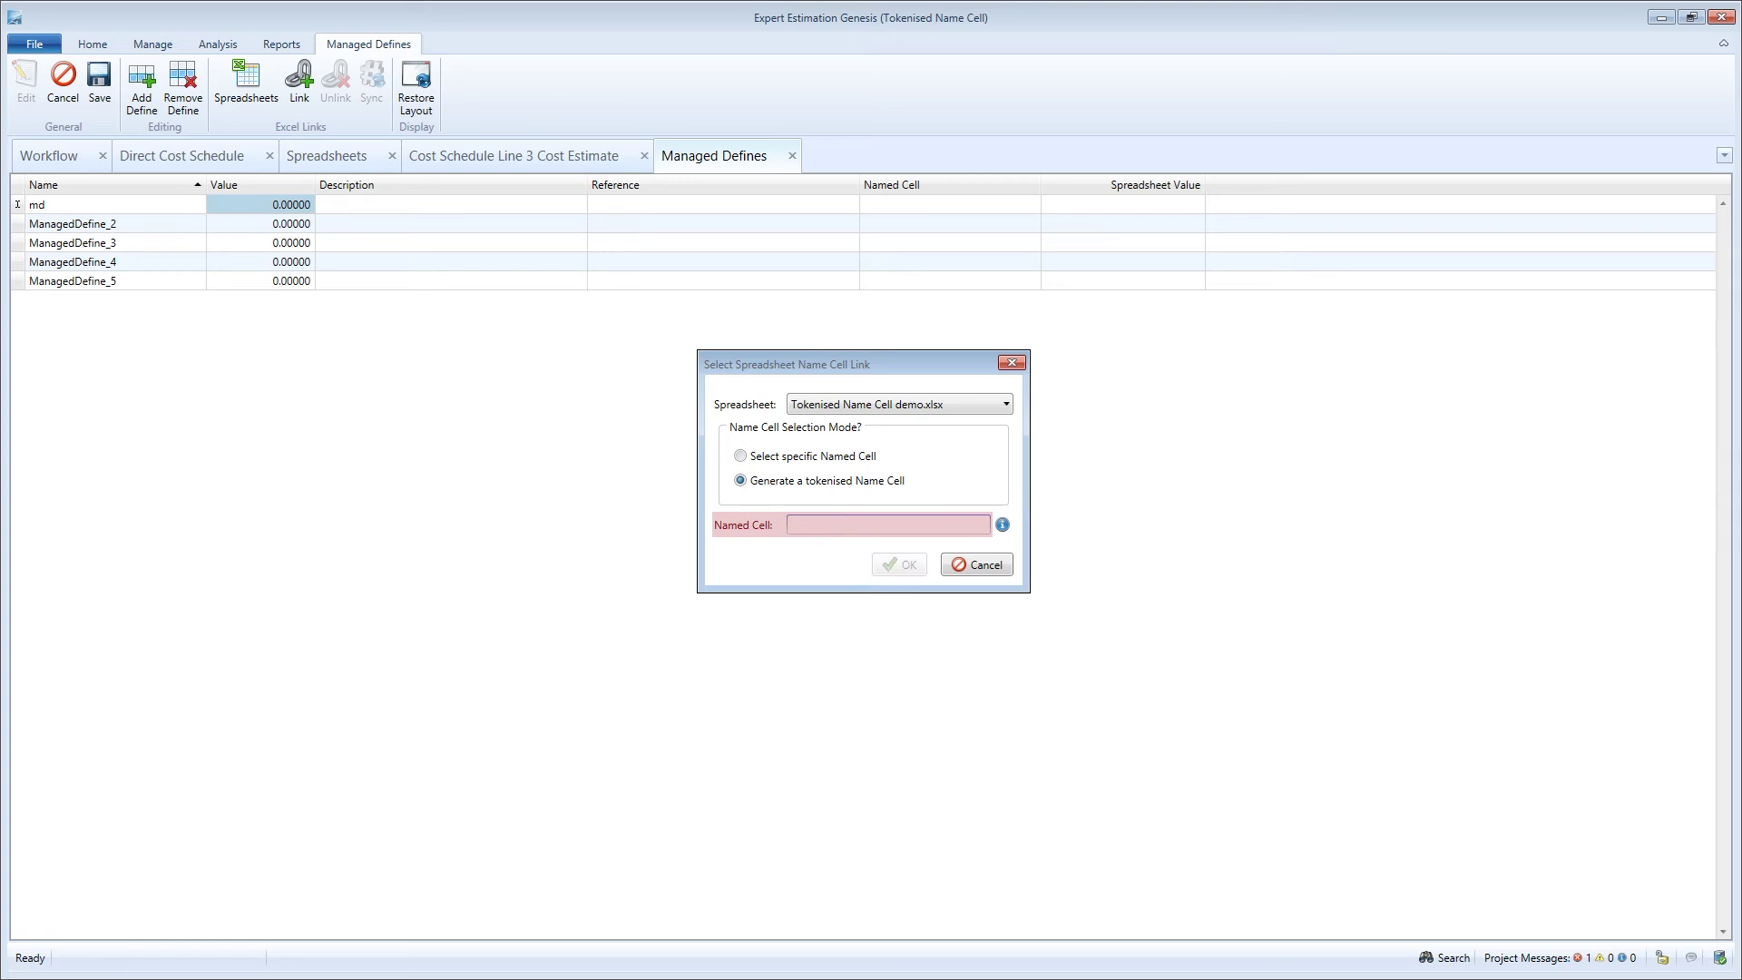
# - Link md to the tokenised named cell {BASE}.{AREA}.{SECTION}
pyautogui.write('{BASE}.{ARE')
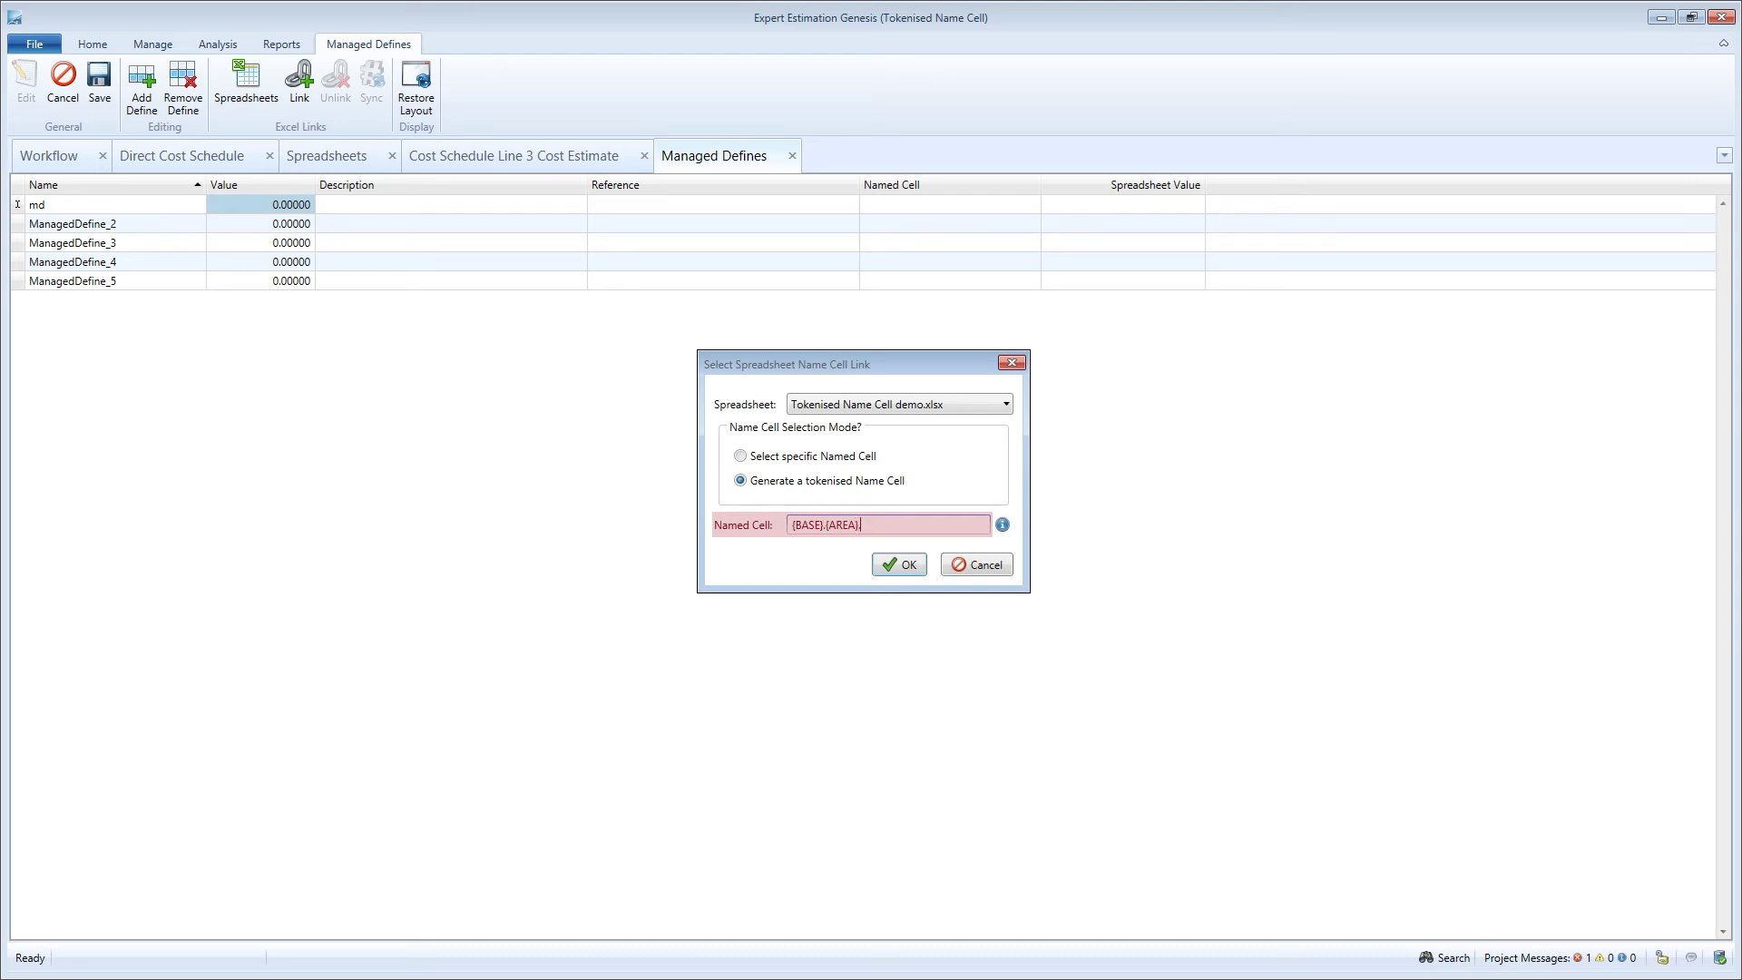
pyautogui.write('A}.{SECTION')
pyautogui.click(904, 566)
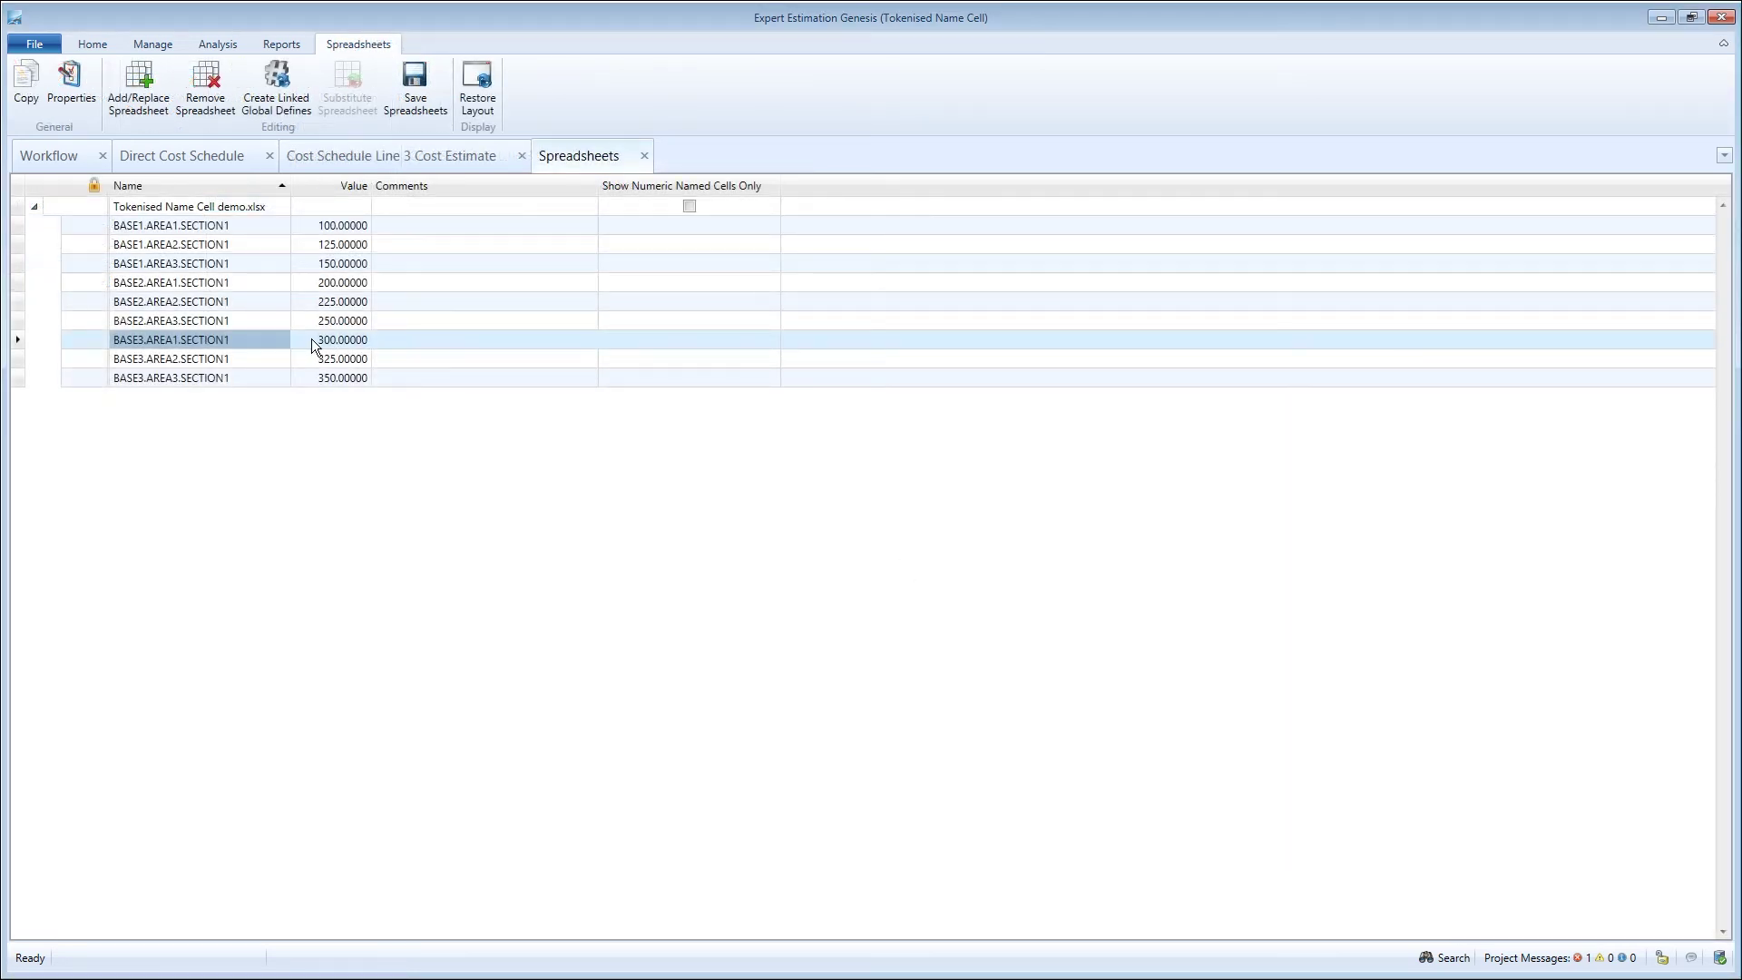
# - Compare the spreadsheet's SECTION1 named cell values with the BASE, AREA and SECTION entries of line 3 in the direct cost schedule
pyautogui.click(310, 339)
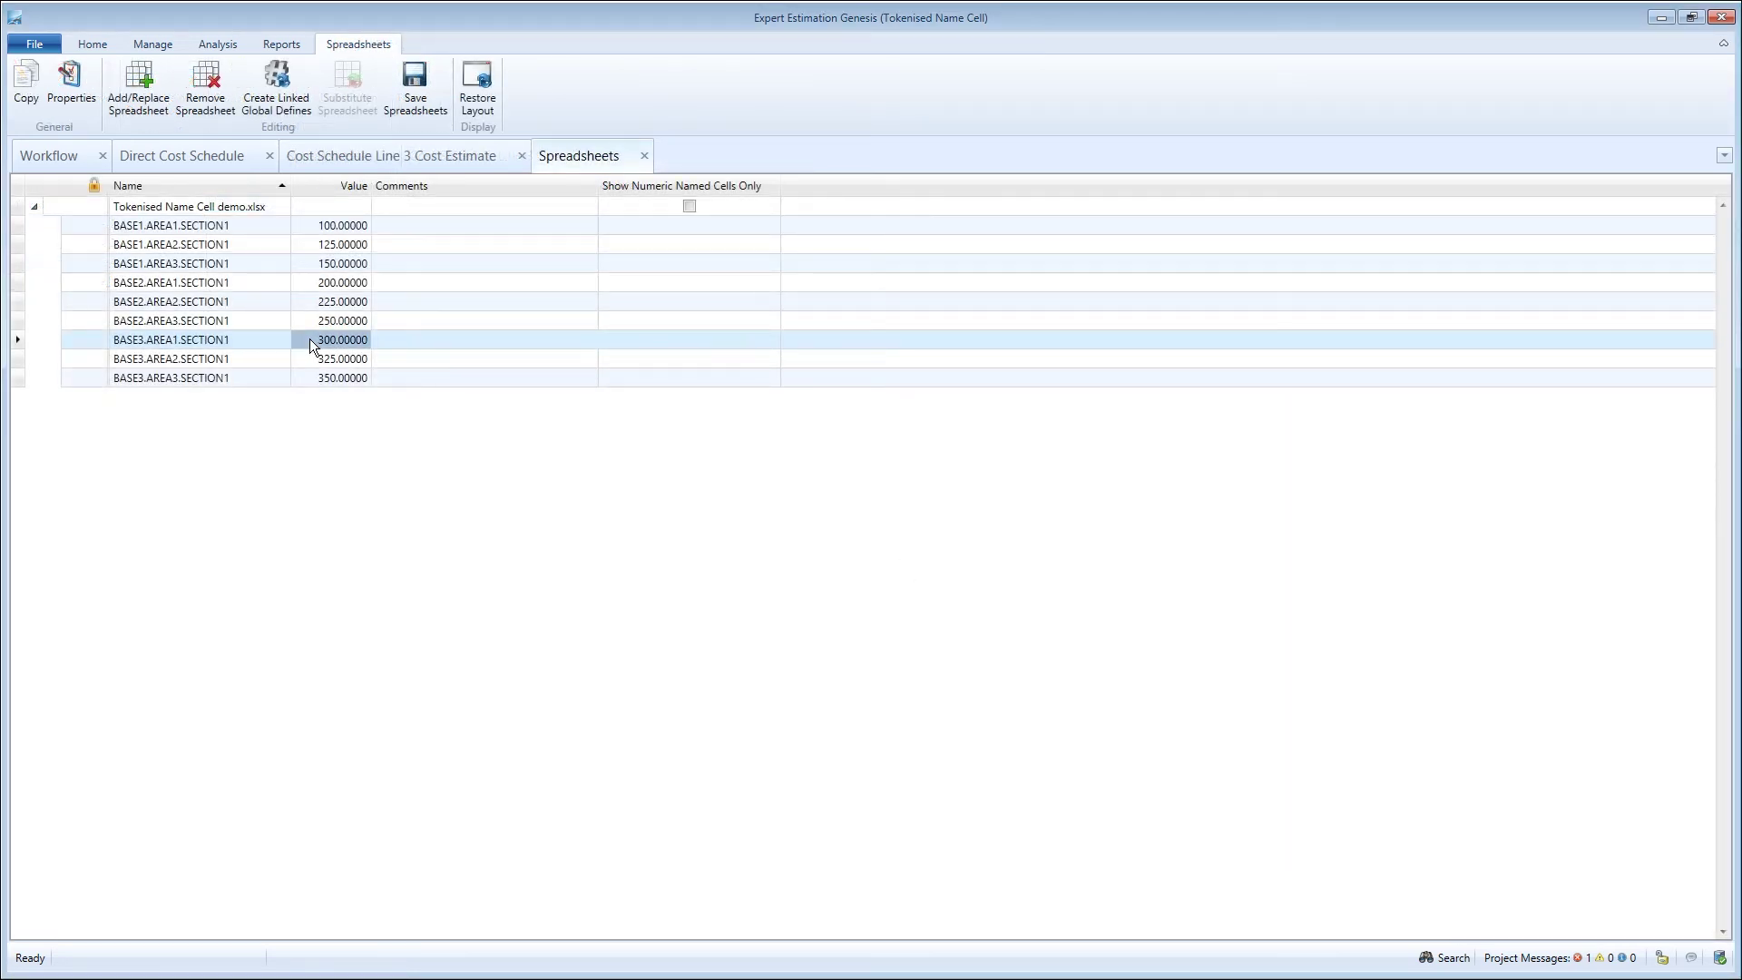
pyautogui.click(324, 285)
pyautogui.click(317, 229)
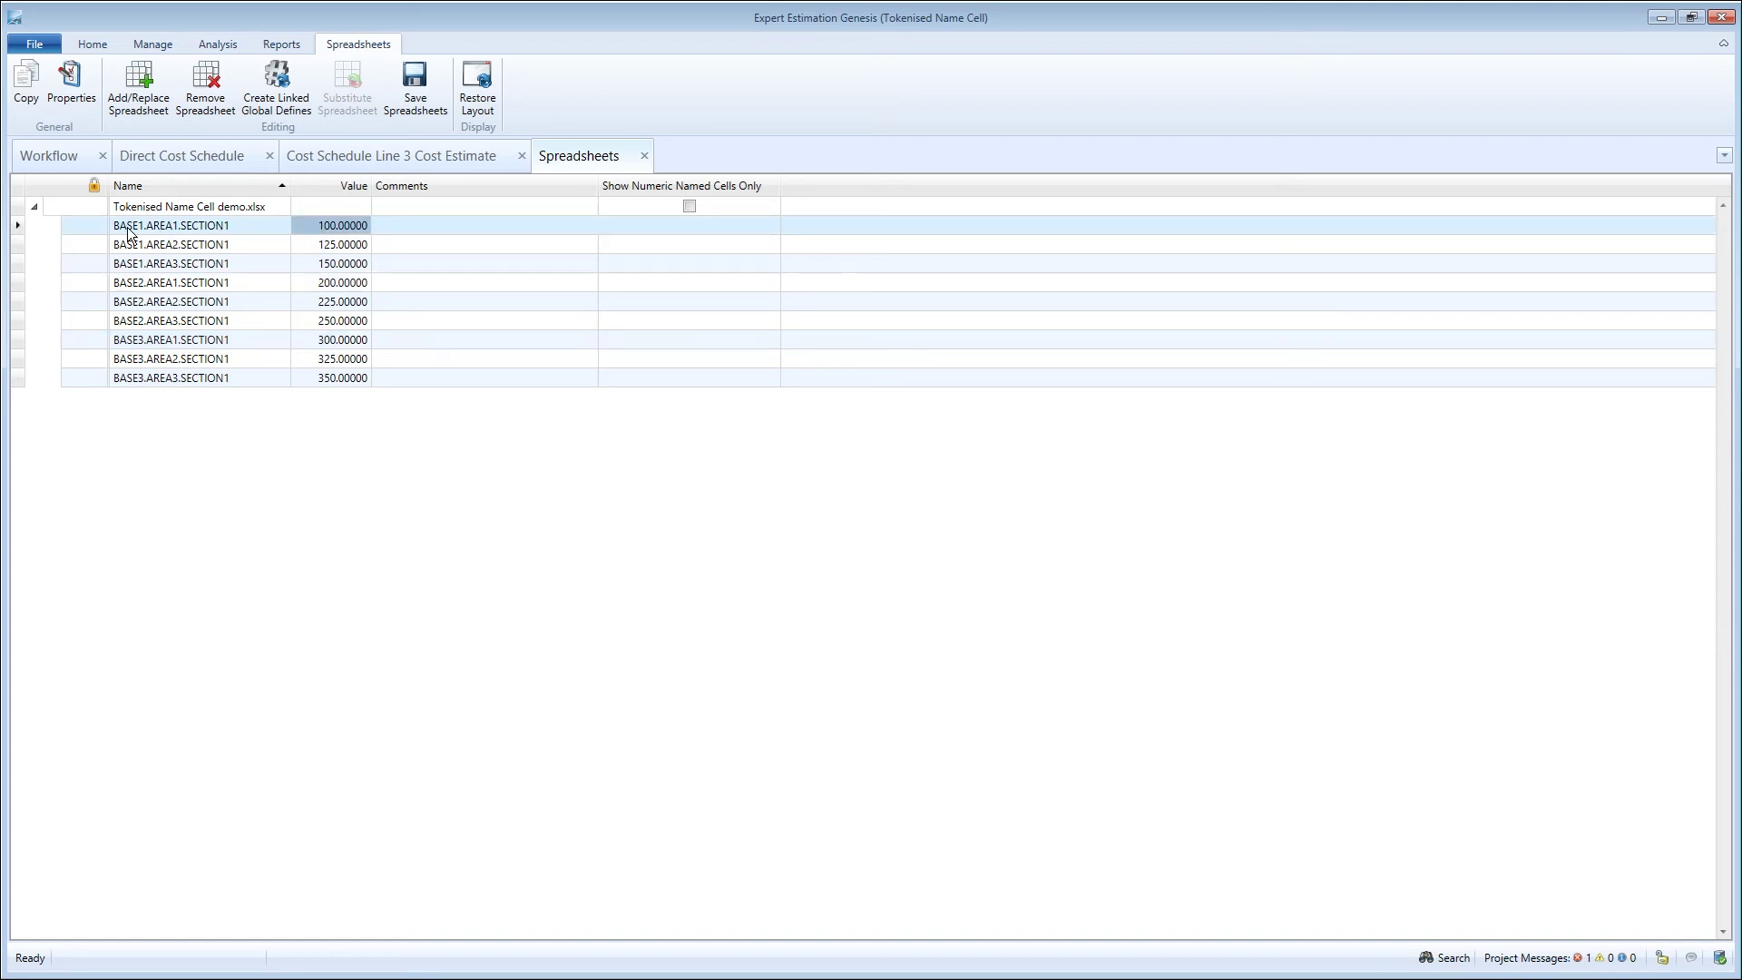
pyautogui.click(194, 154)
pyautogui.click(523, 270)
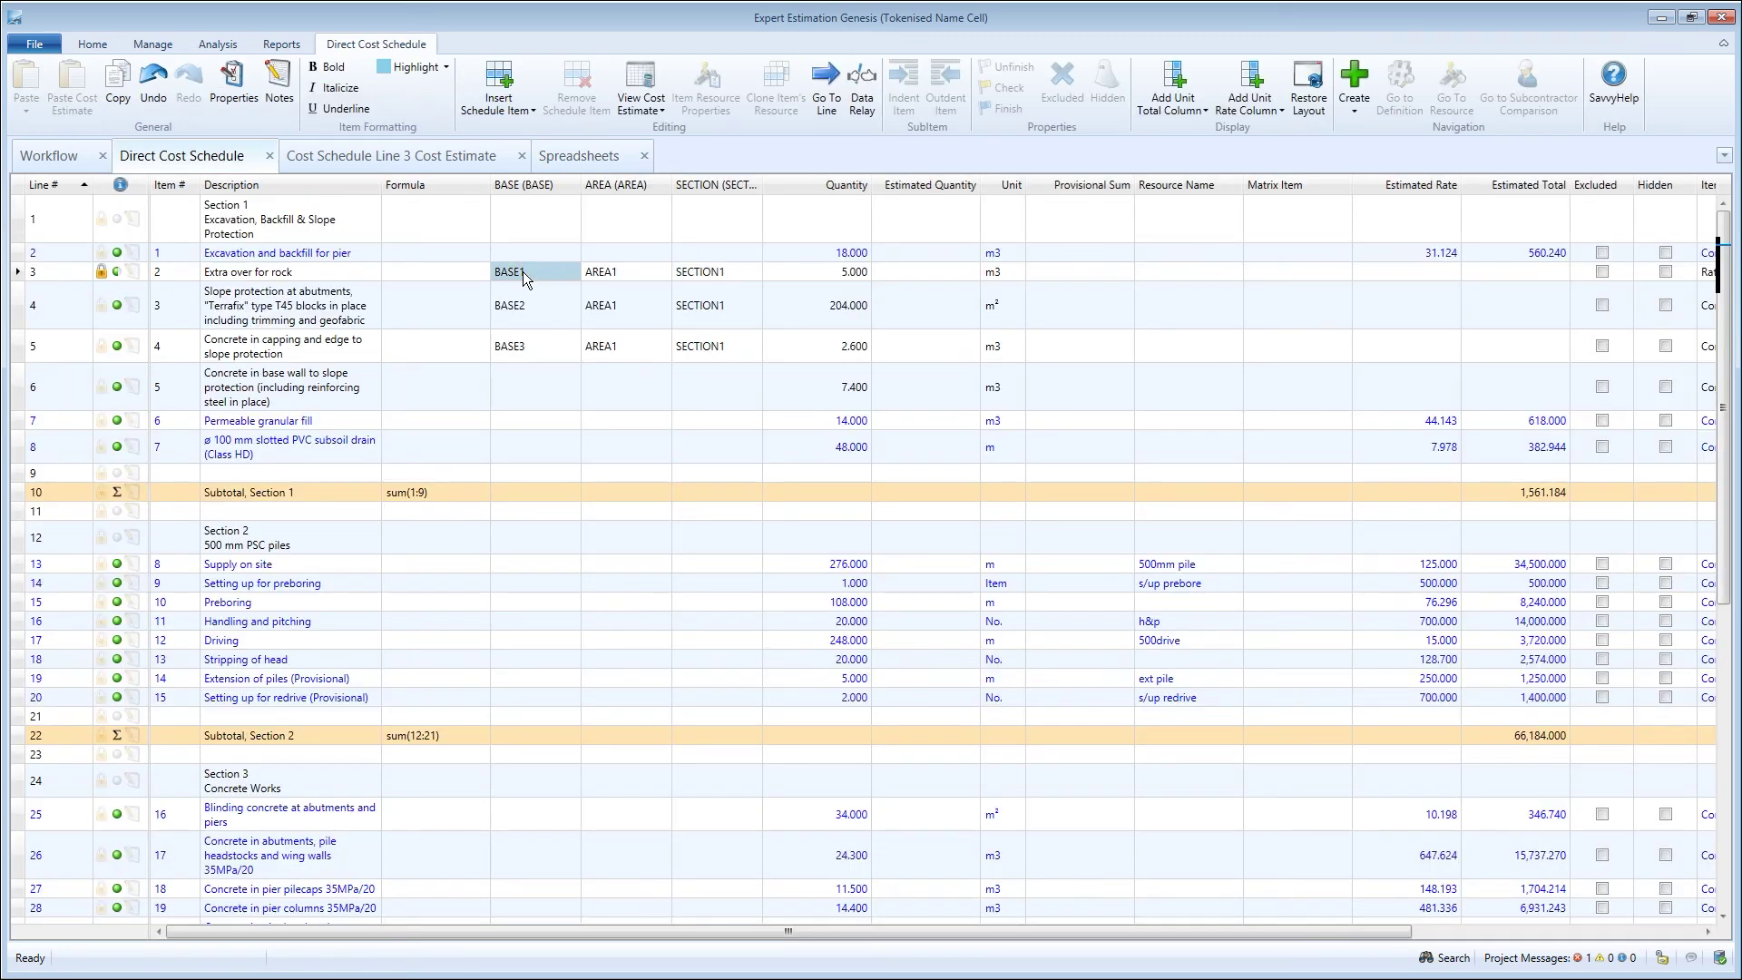
pyautogui.click(636, 275)
pyautogui.click(690, 270)
# - Check the formula and quantity of the "Labourer to attend" line in line 3's cost estimate, and close the estimate
pyautogui.click(454, 156)
pyautogui.click(370, 261)
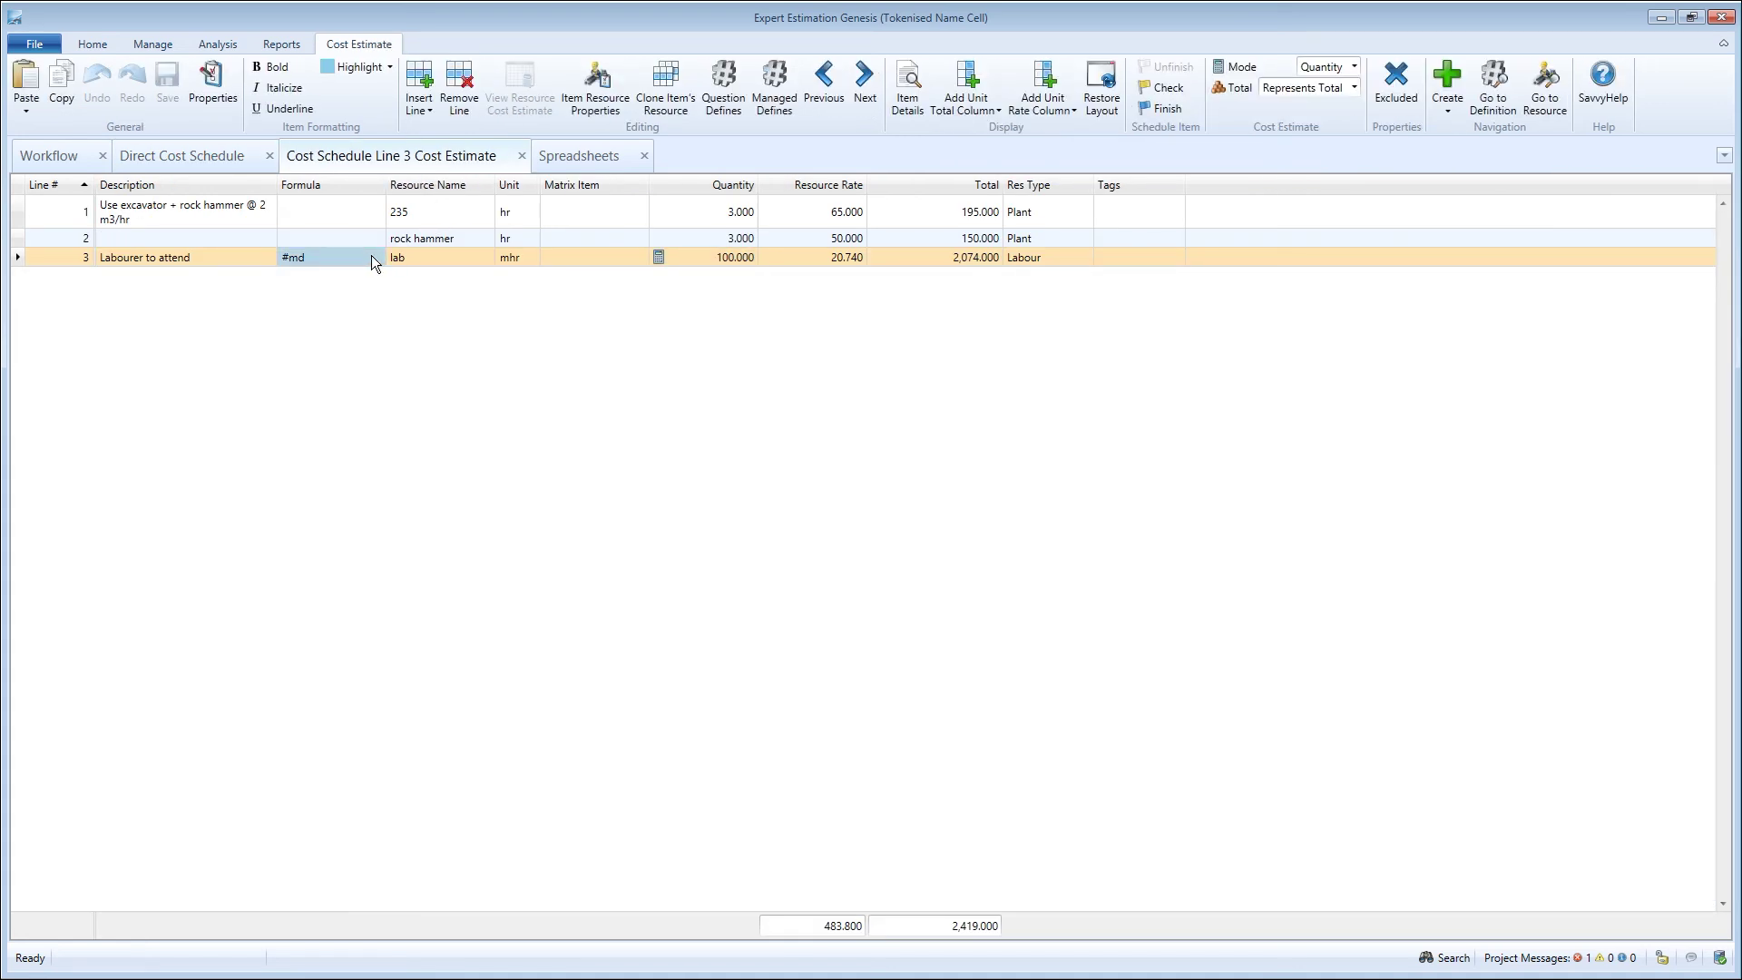
pyautogui.click(687, 257)
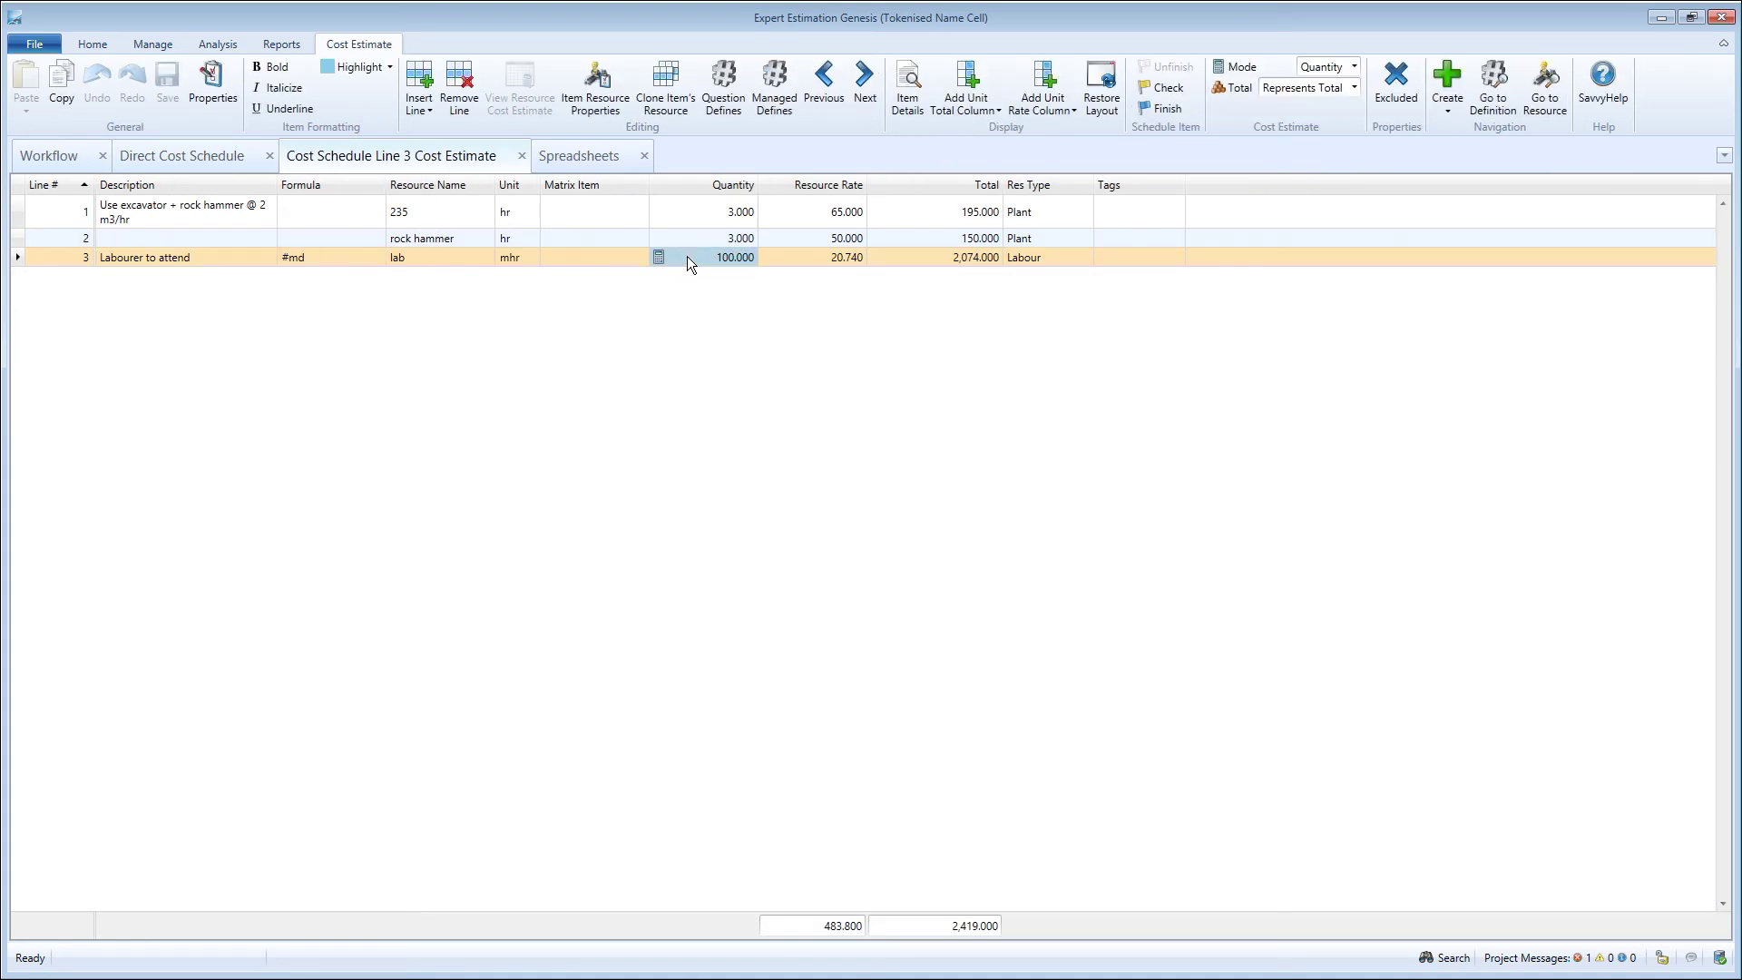
pyautogui.click(522, 156)
# - Set the "Extra over for rock" item's BASE to BASE3 and its AREA to AREA2 in the direct cost schedule
pyautogui.click(199, 154)
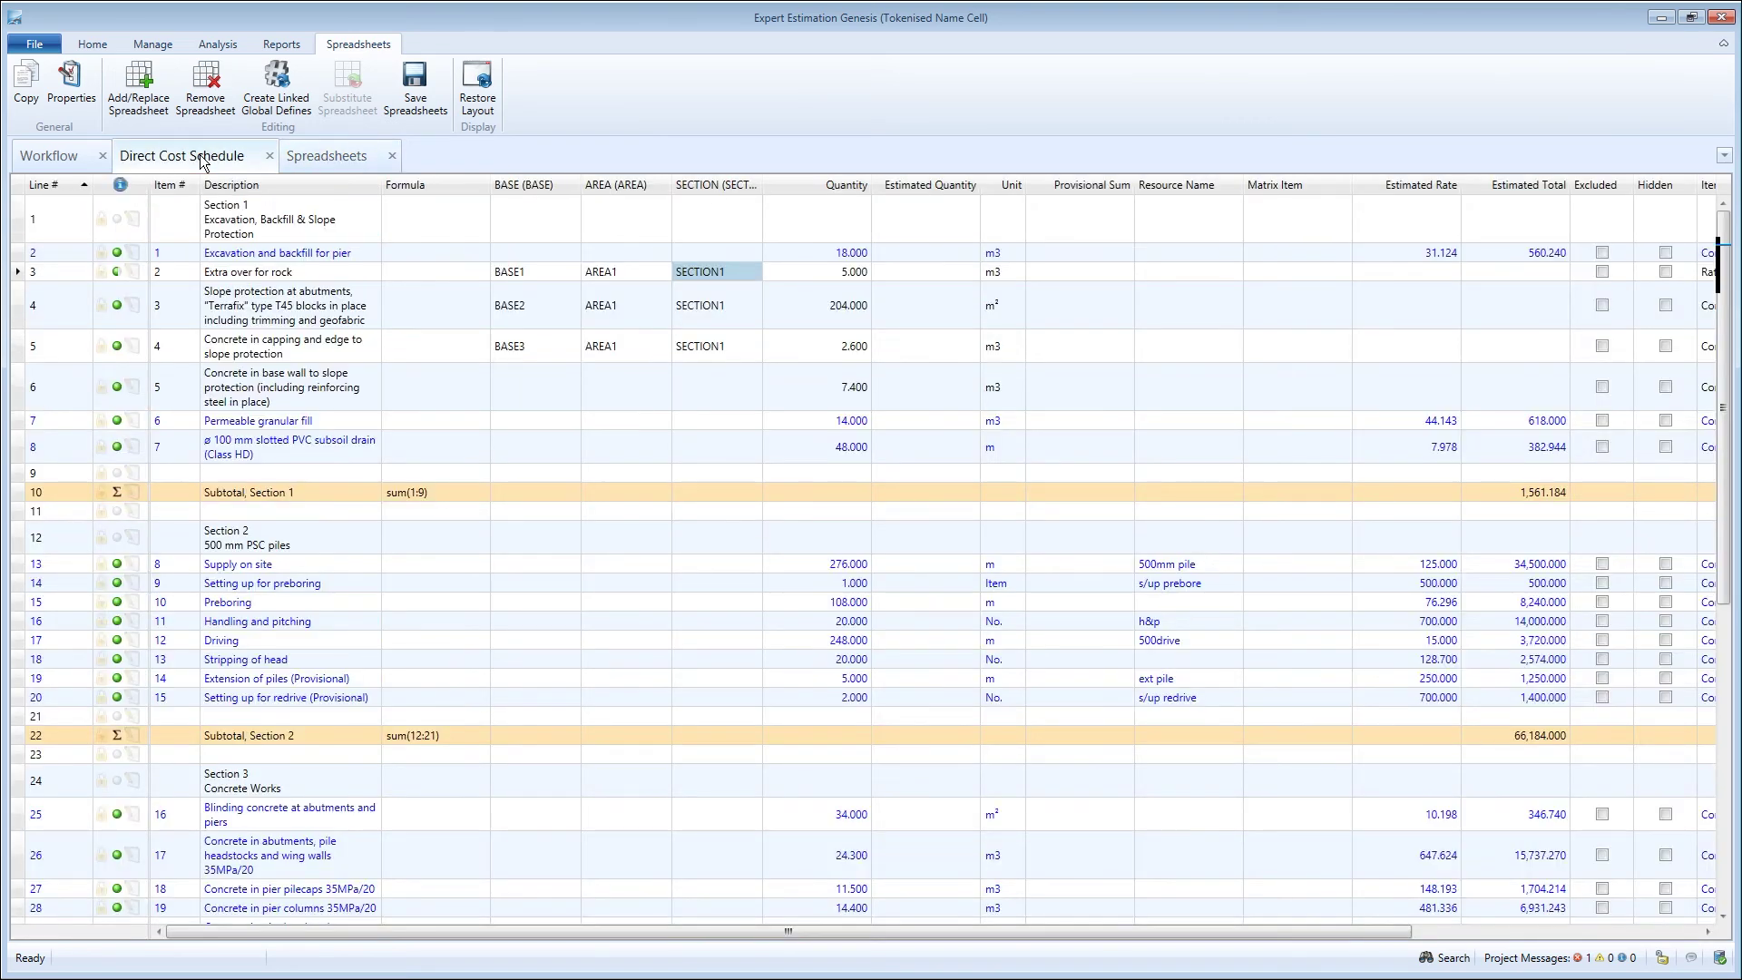
pyautogui.click(527, 270)
pyautogui.click(527, 270)
pyautogui.press('BackSpace')
pyautogui.write('3')
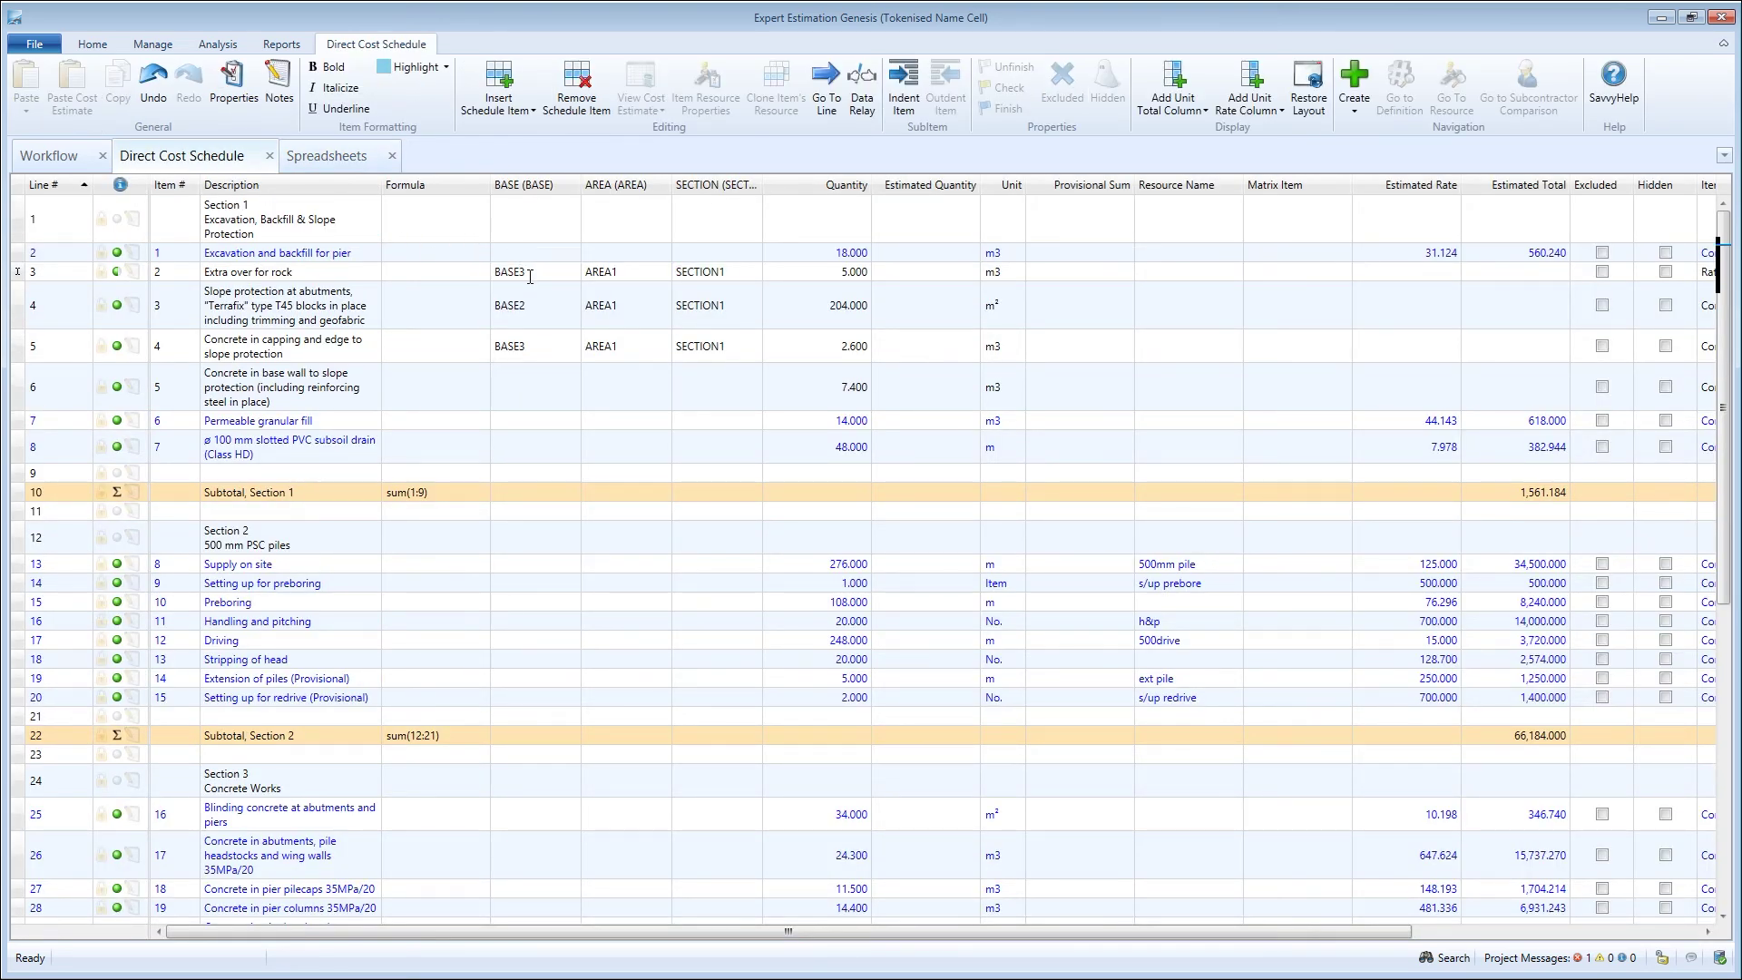
pyautogui.click(628, 269)
pyautogui.click(627, 270)
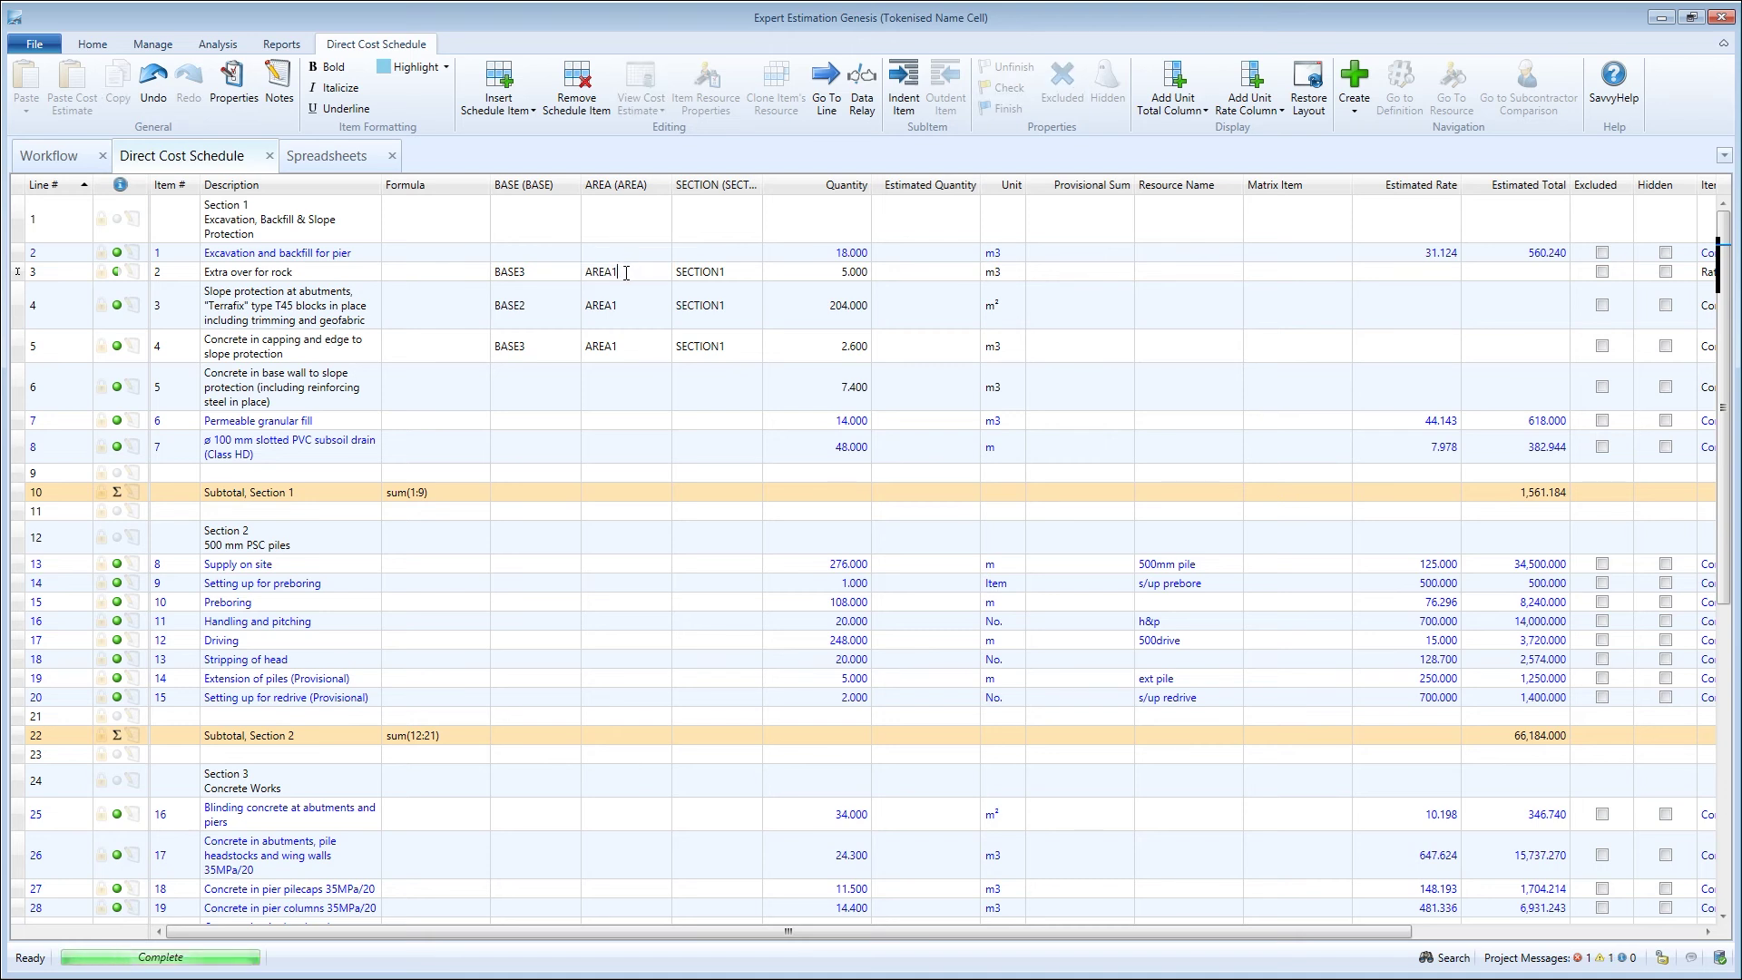
pyautogui.press('BackSpace')
pyautogui.write('2')
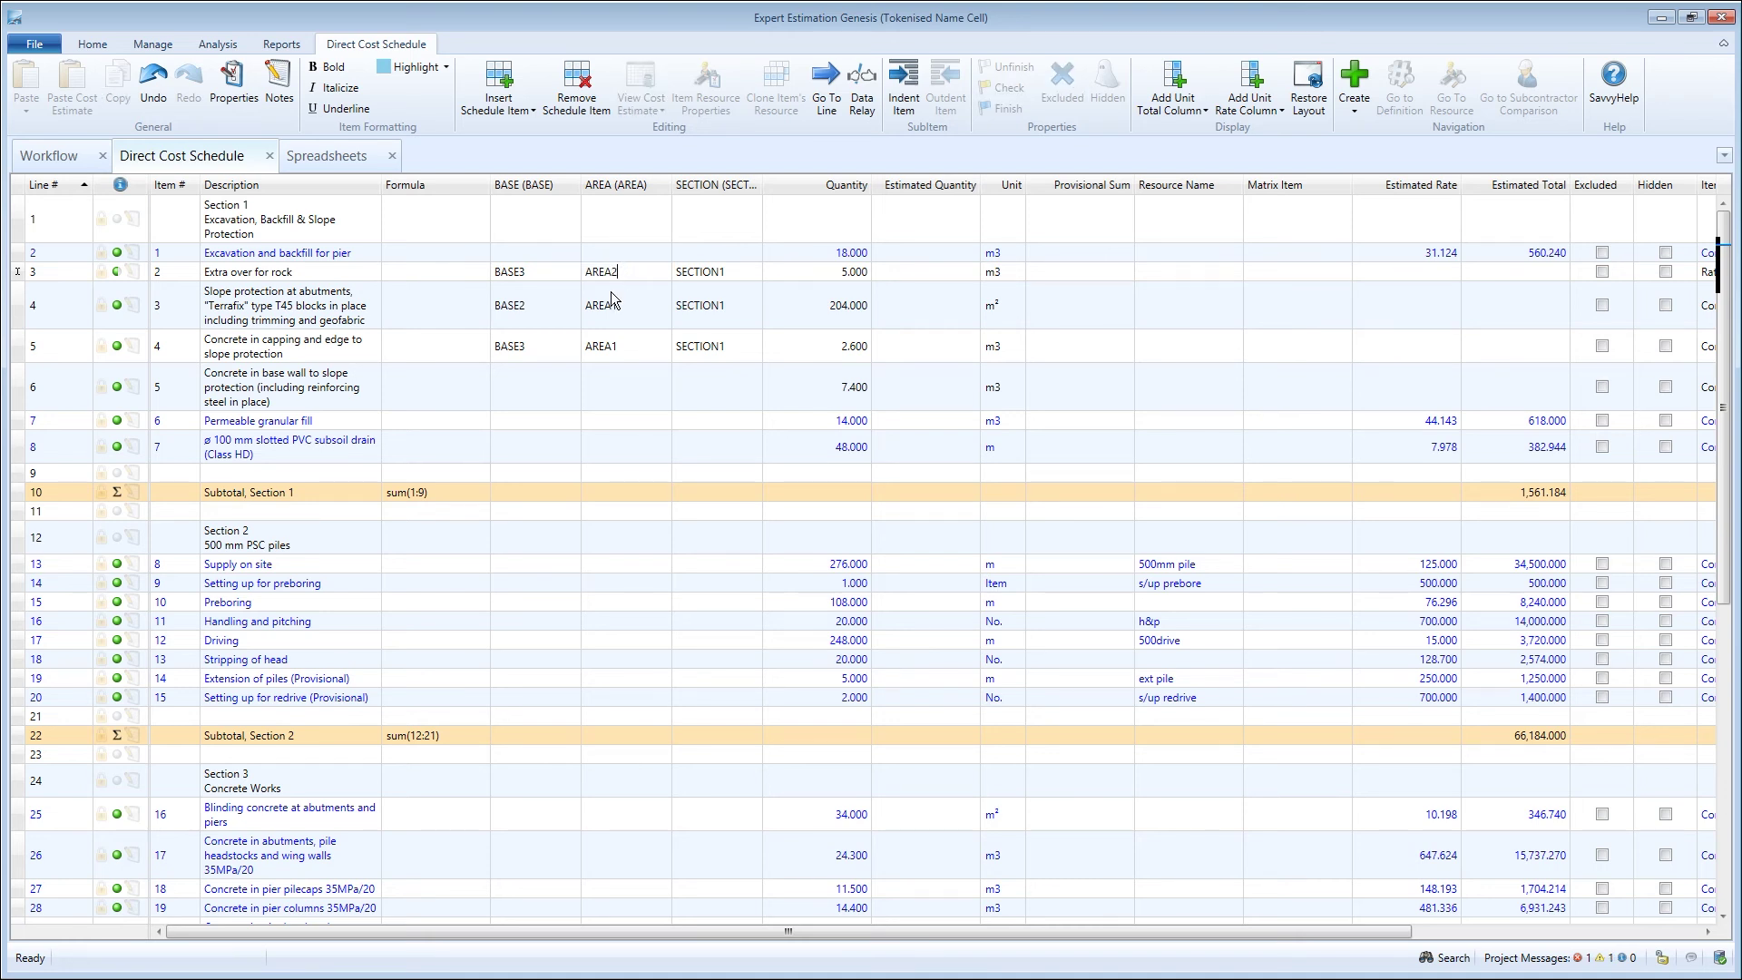
pyautogui.click(535, 274)
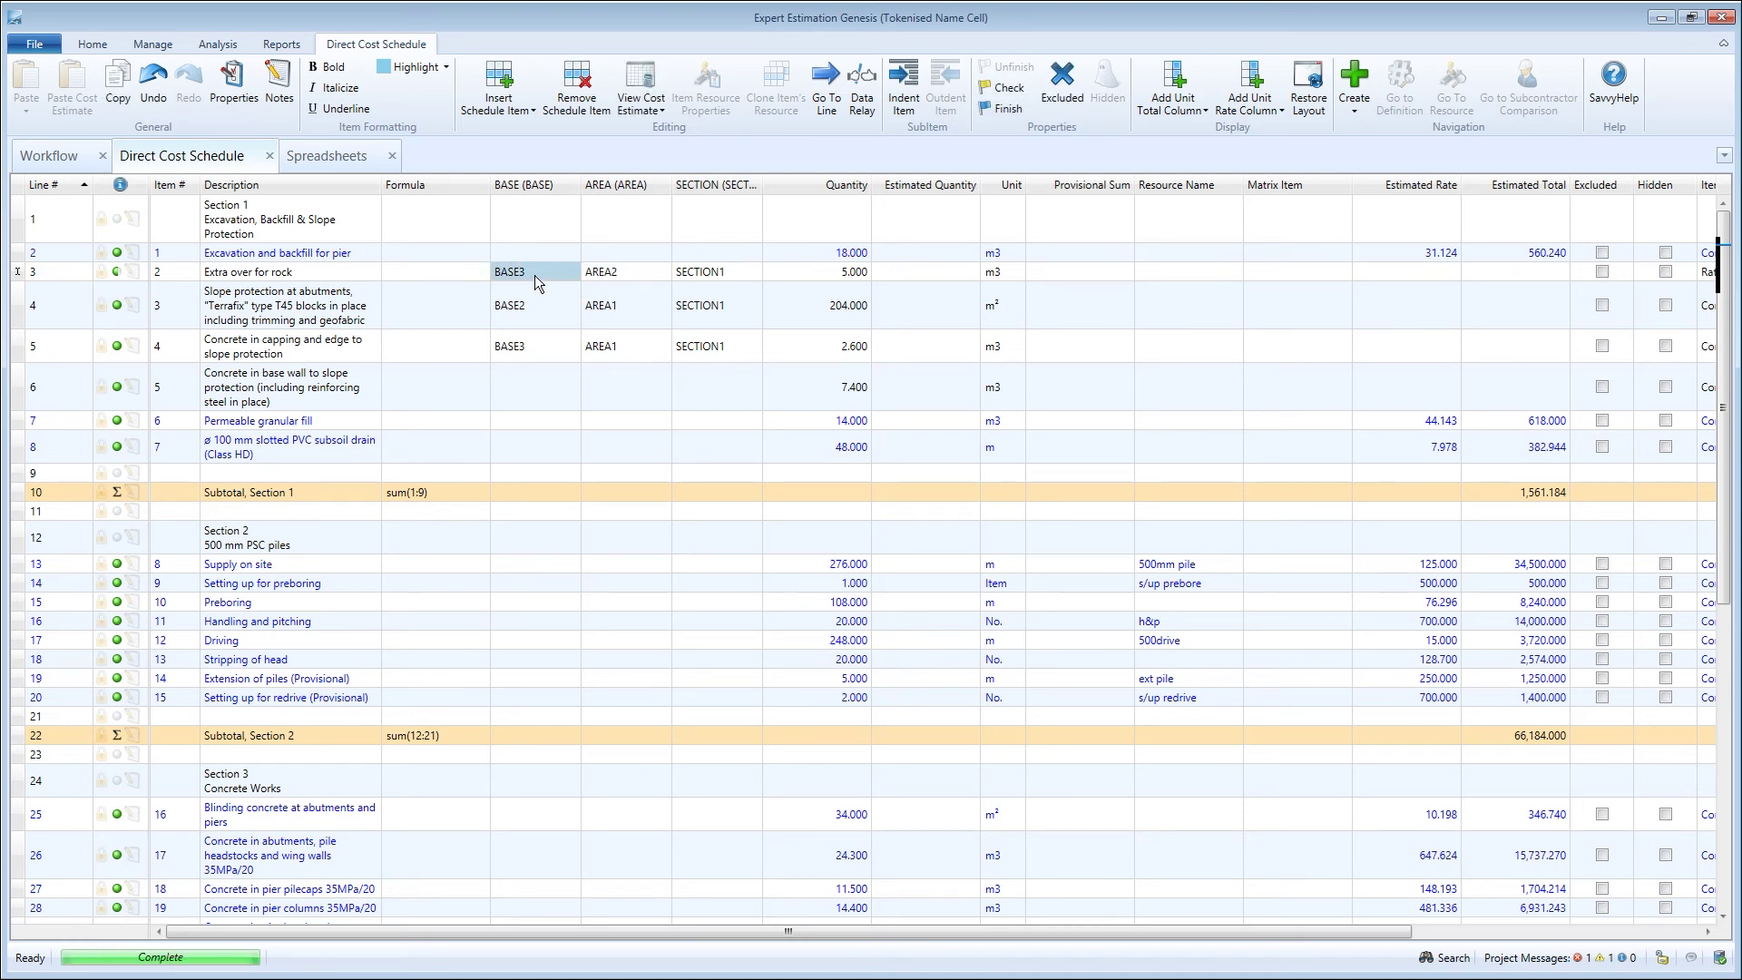
# - Open line 3's cost estimate and bring up its managed defines to check md's spreadsheet value
pyautogui.click(645, 91)
pyautogui.click(361, 257)
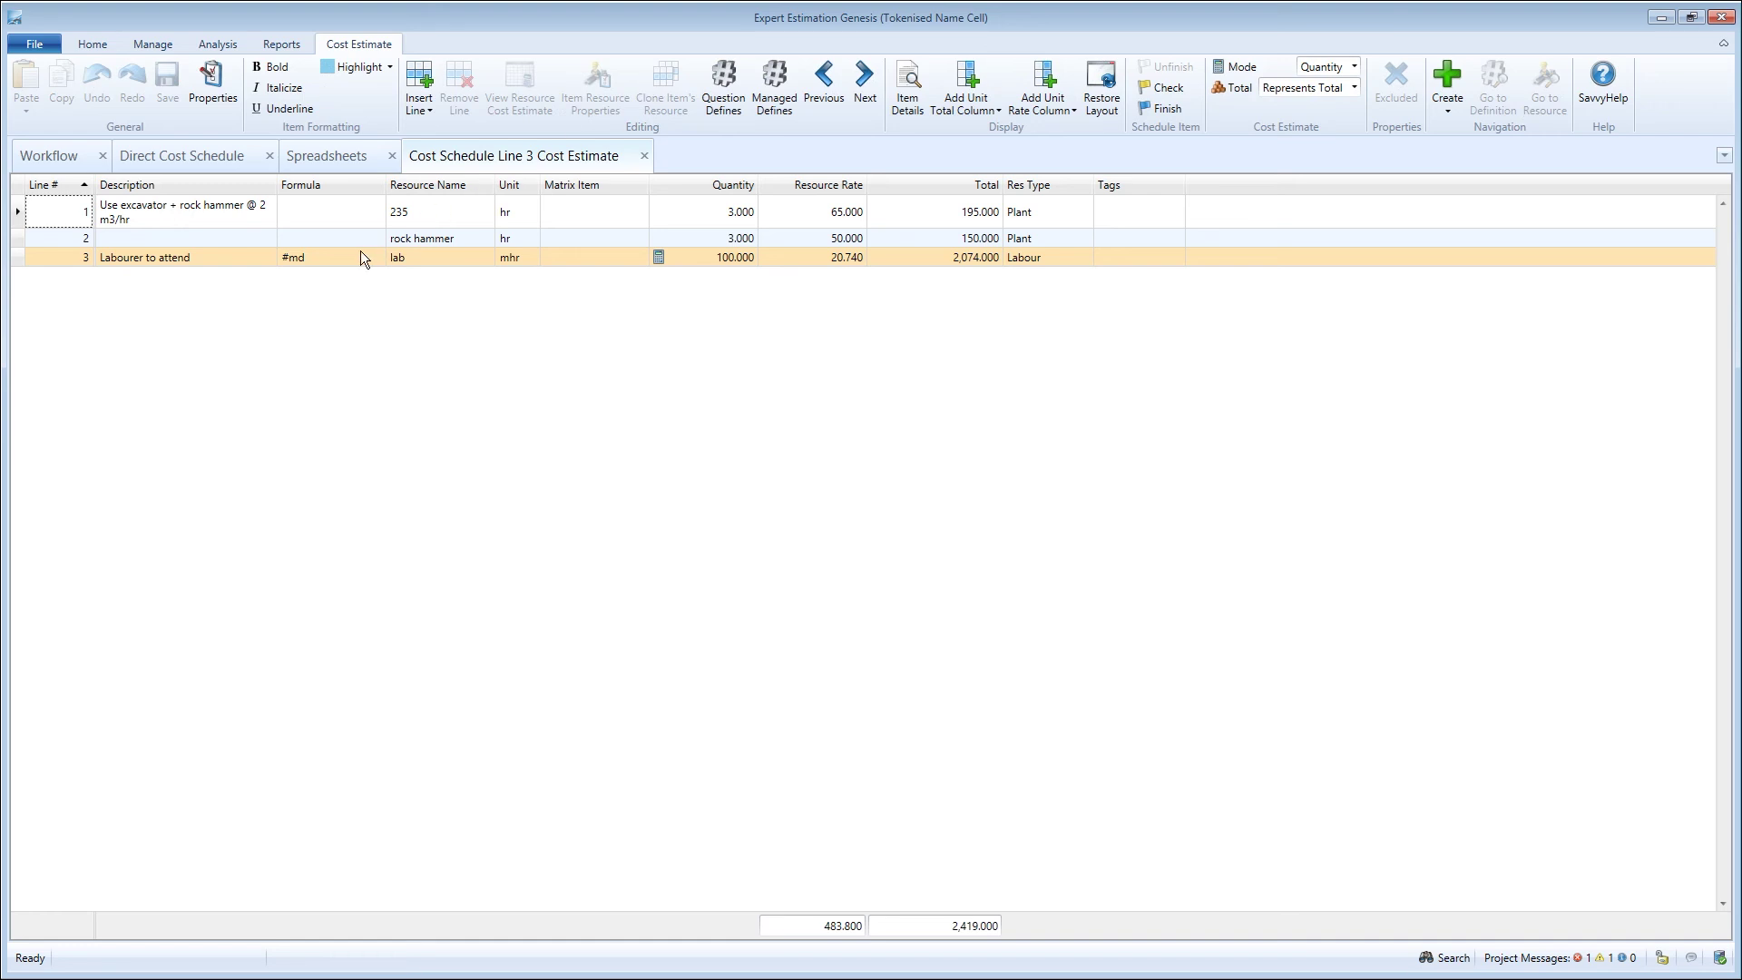
pyautogui.click(706, 256)
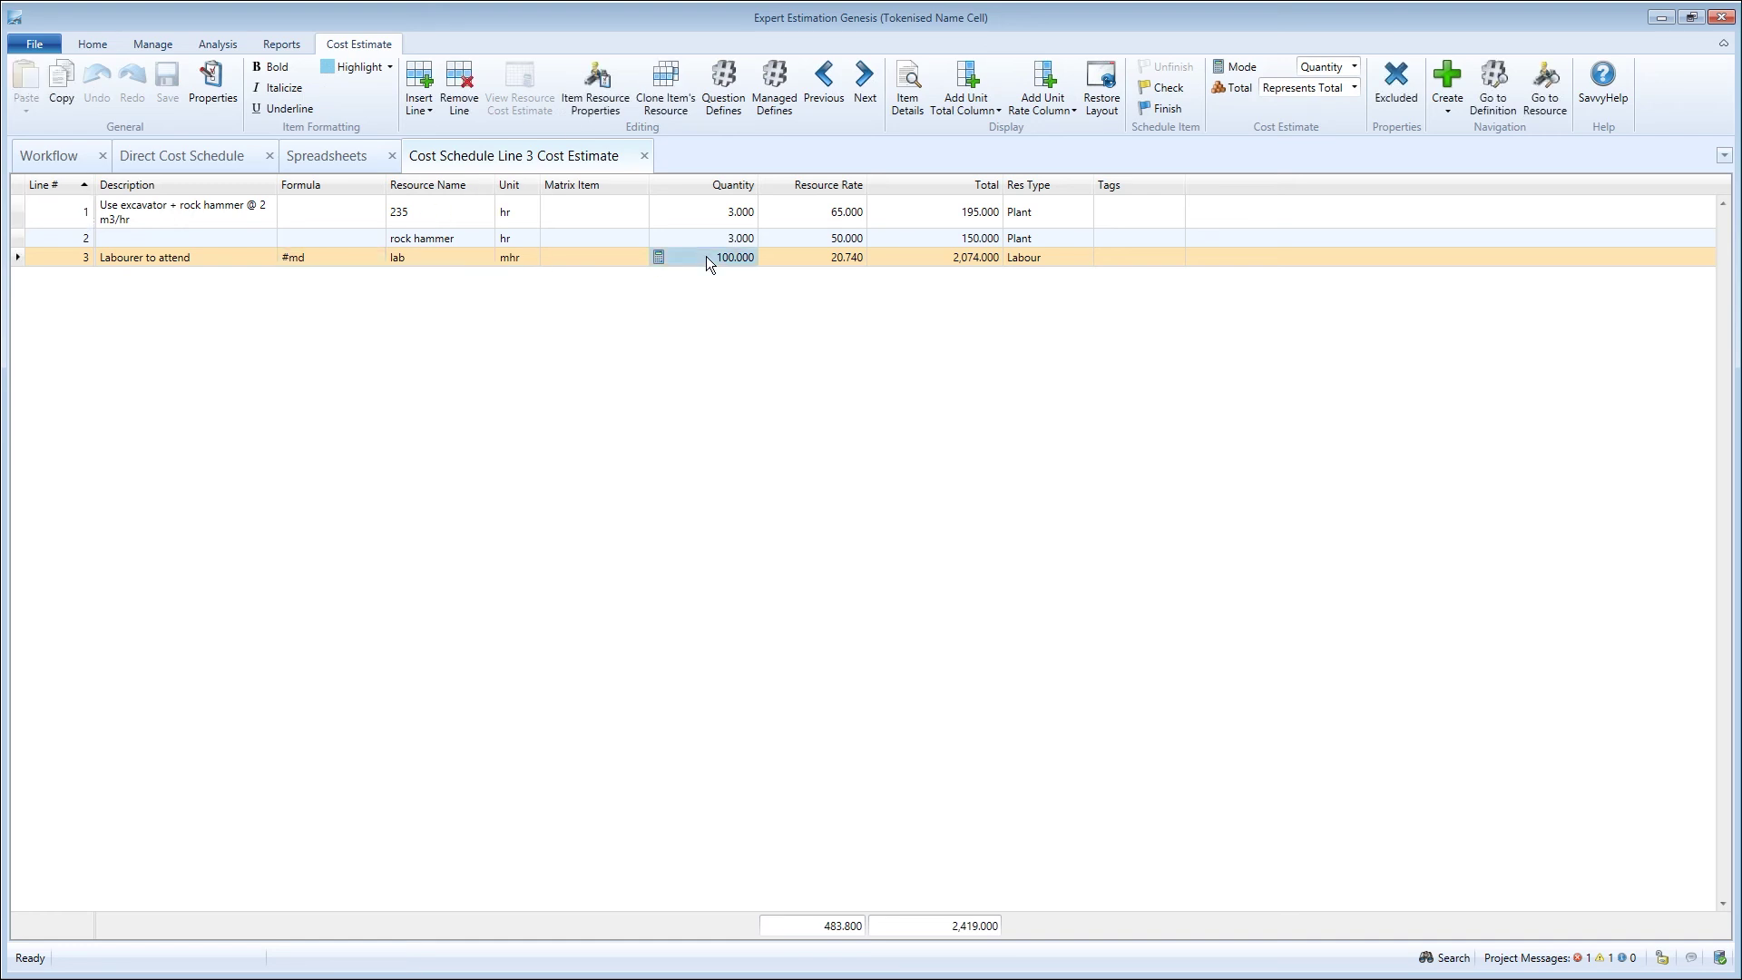
pyautogui.click(774, 88)
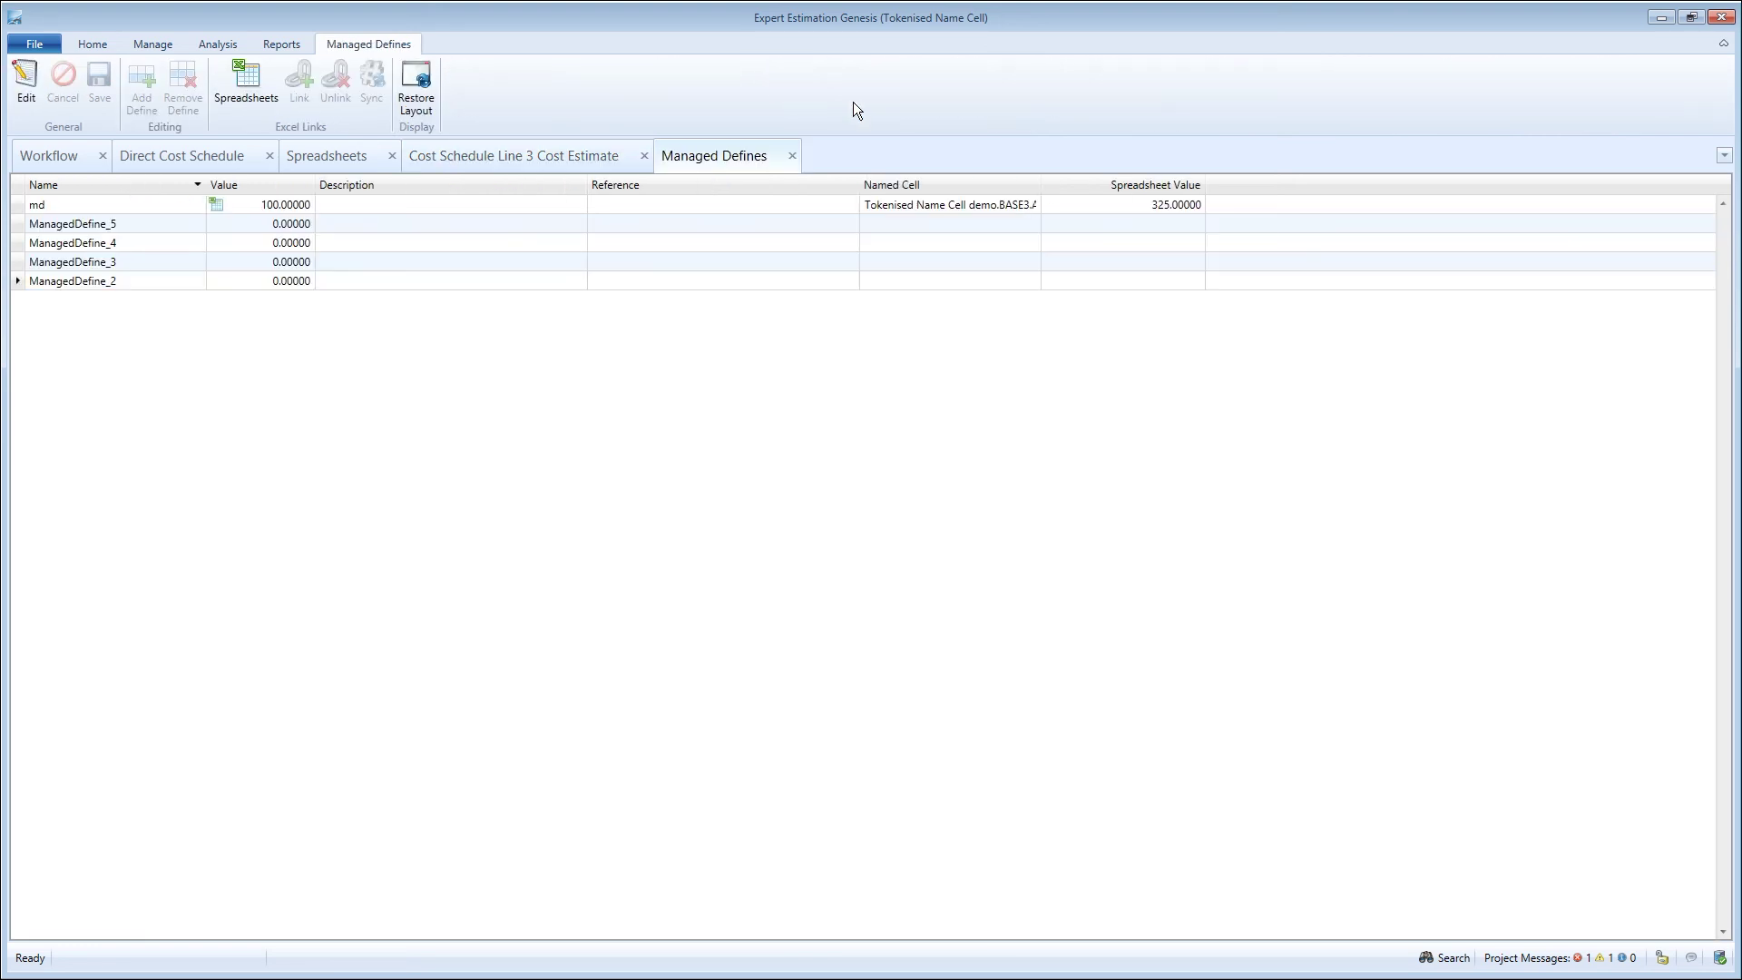
pyautogui.click(1128, 210)
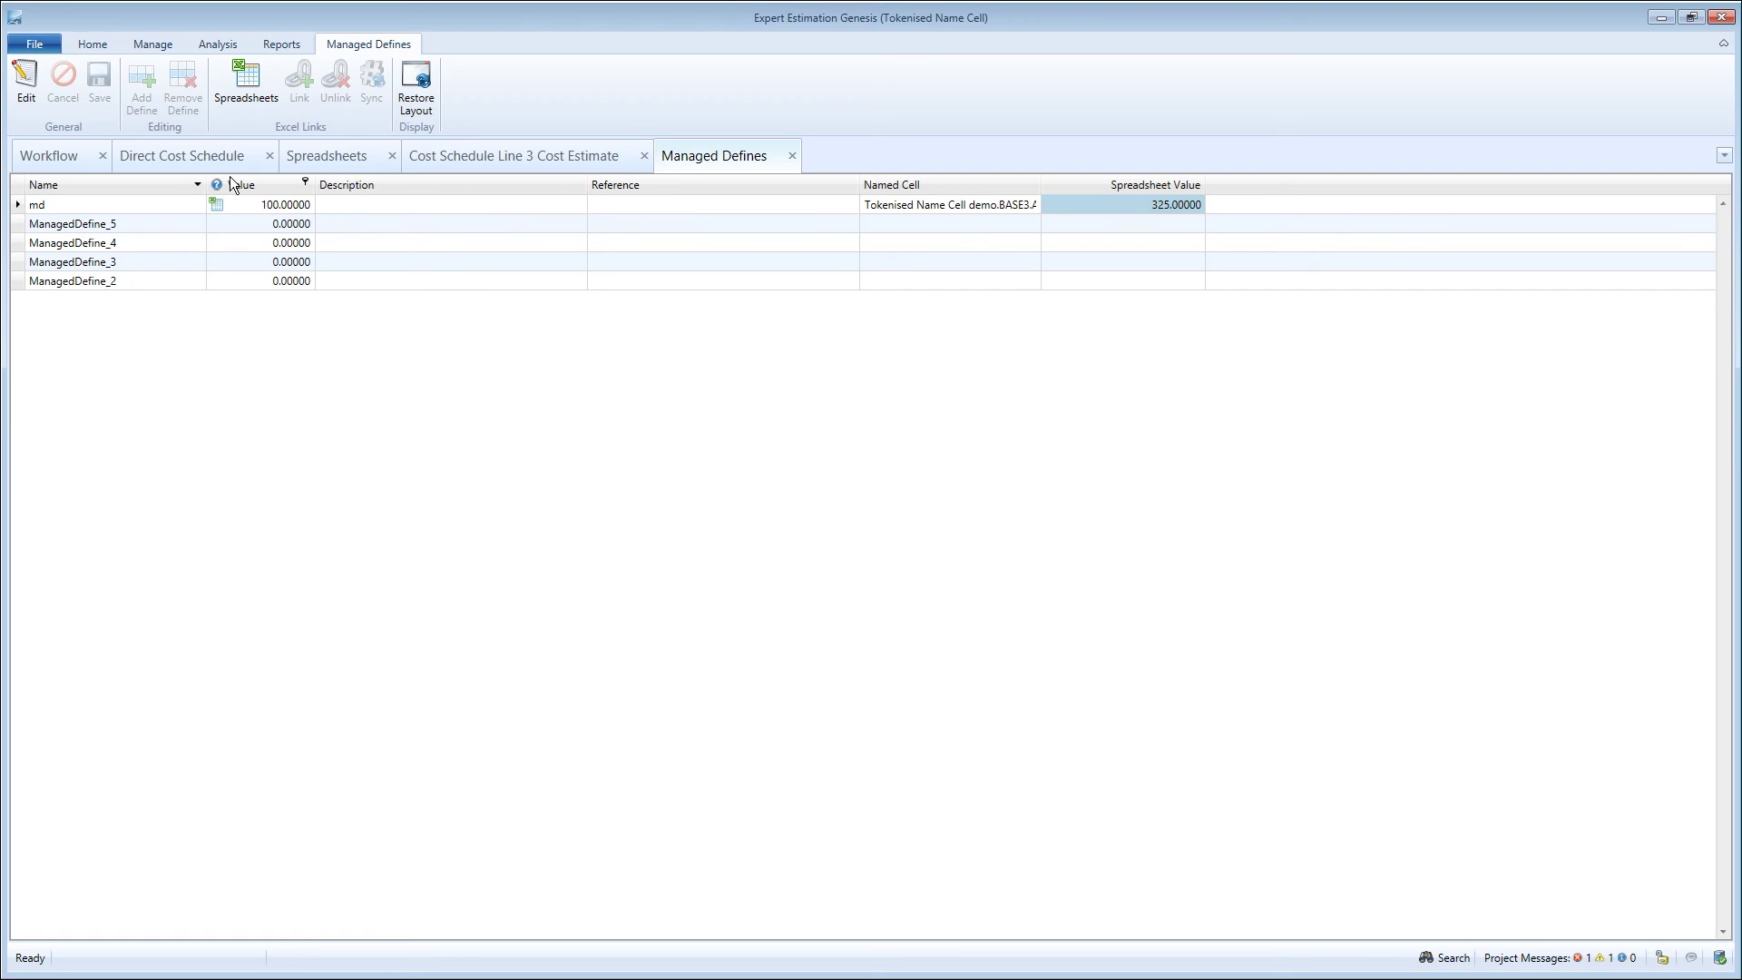
# - Sync the md managed define in line 3's cost estimate with its spreadsheet value and save it
pyautogui.click(25, 83)
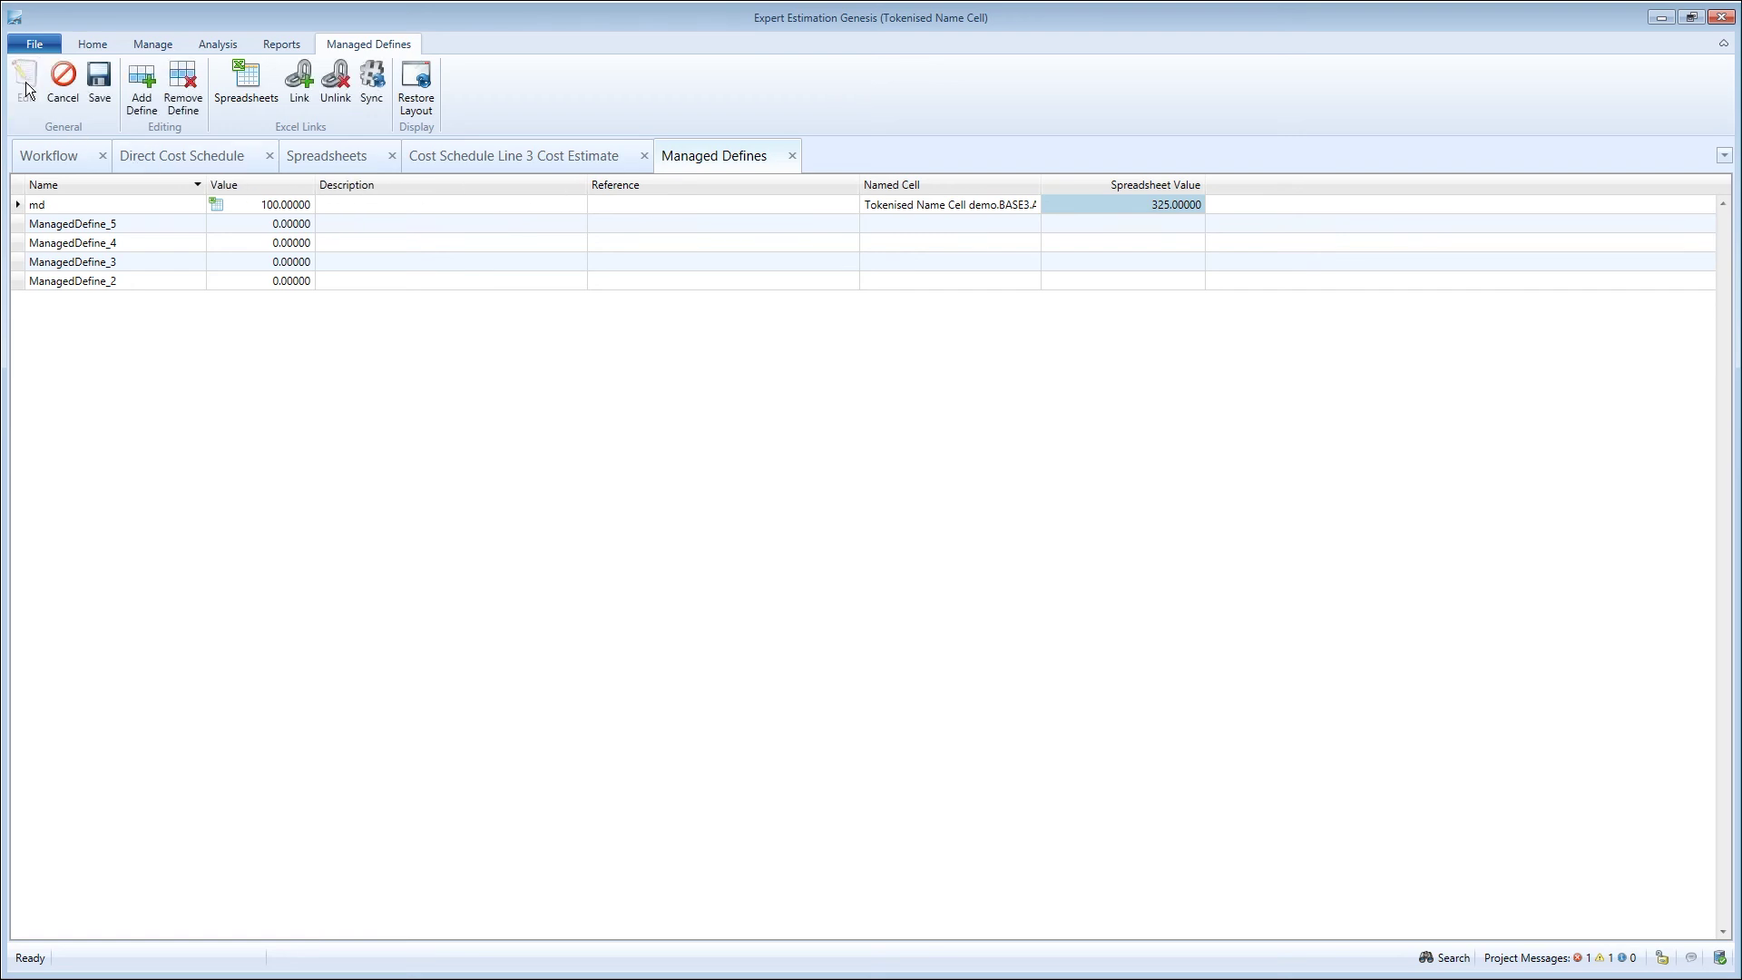
pyautogui.click(281, 206)
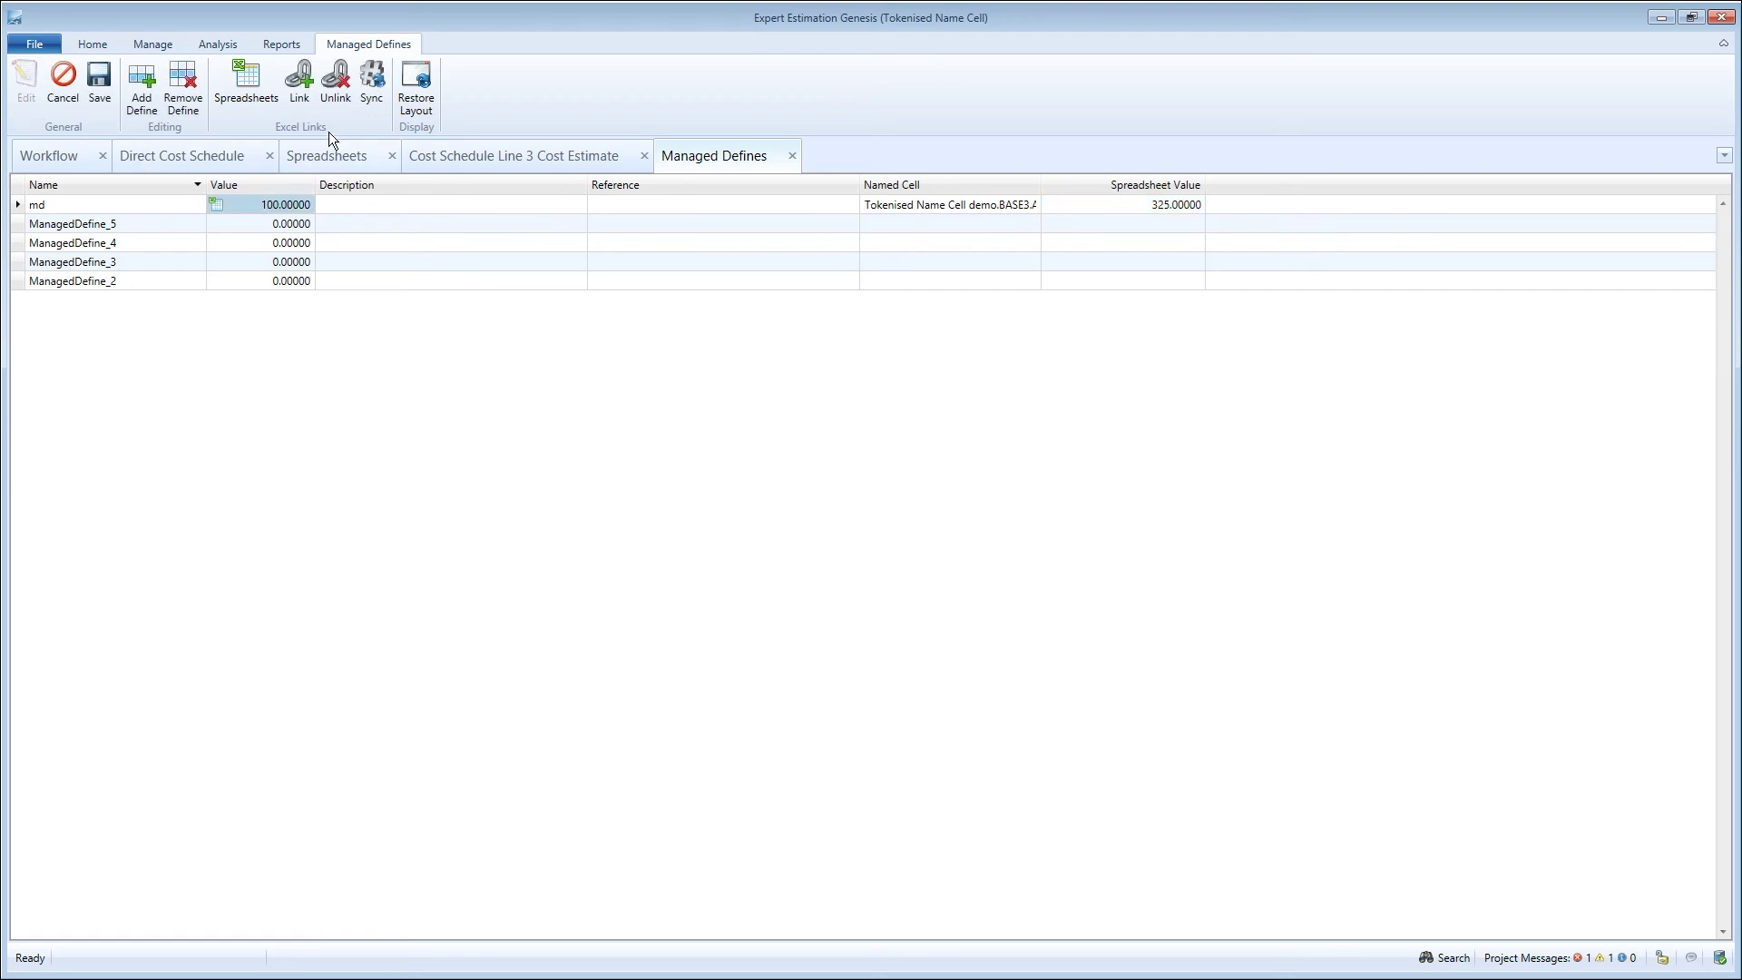
pyautogui.click(371, 89)
pyautogui.click(96, 94)
pyautogui.click(481, 164)
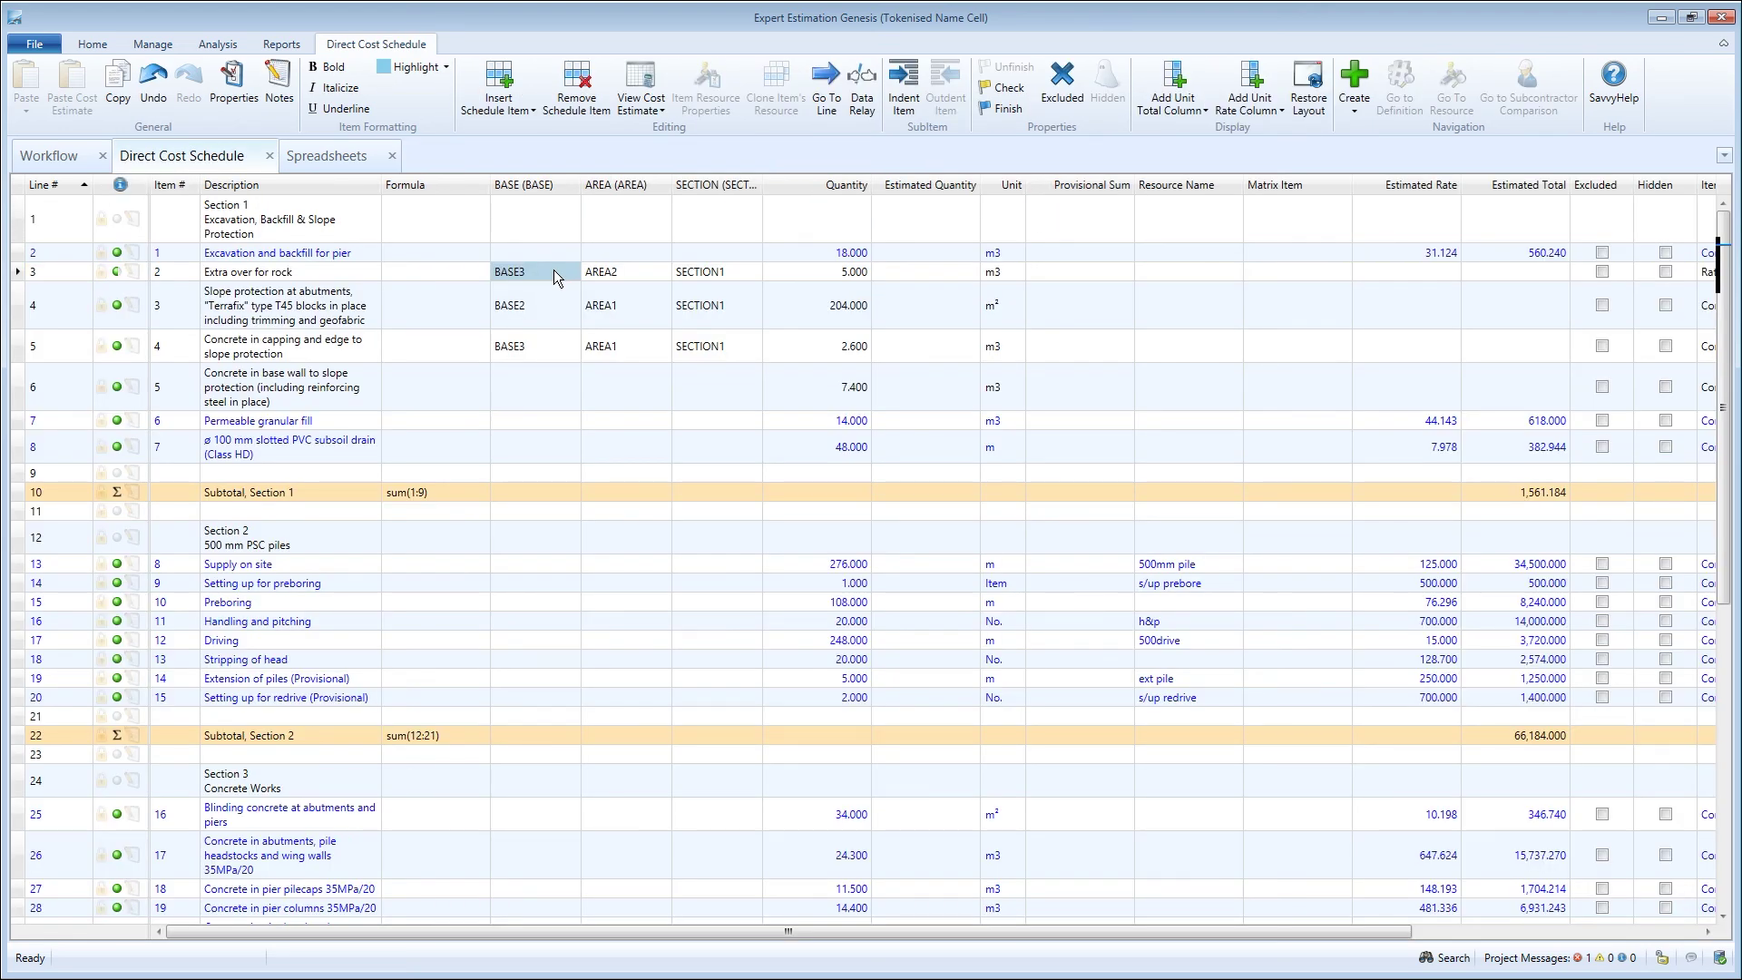
# - Mark lines 3, 4 and 5 of the direct cost schedule as finished
pyautogui.click(998, 107)
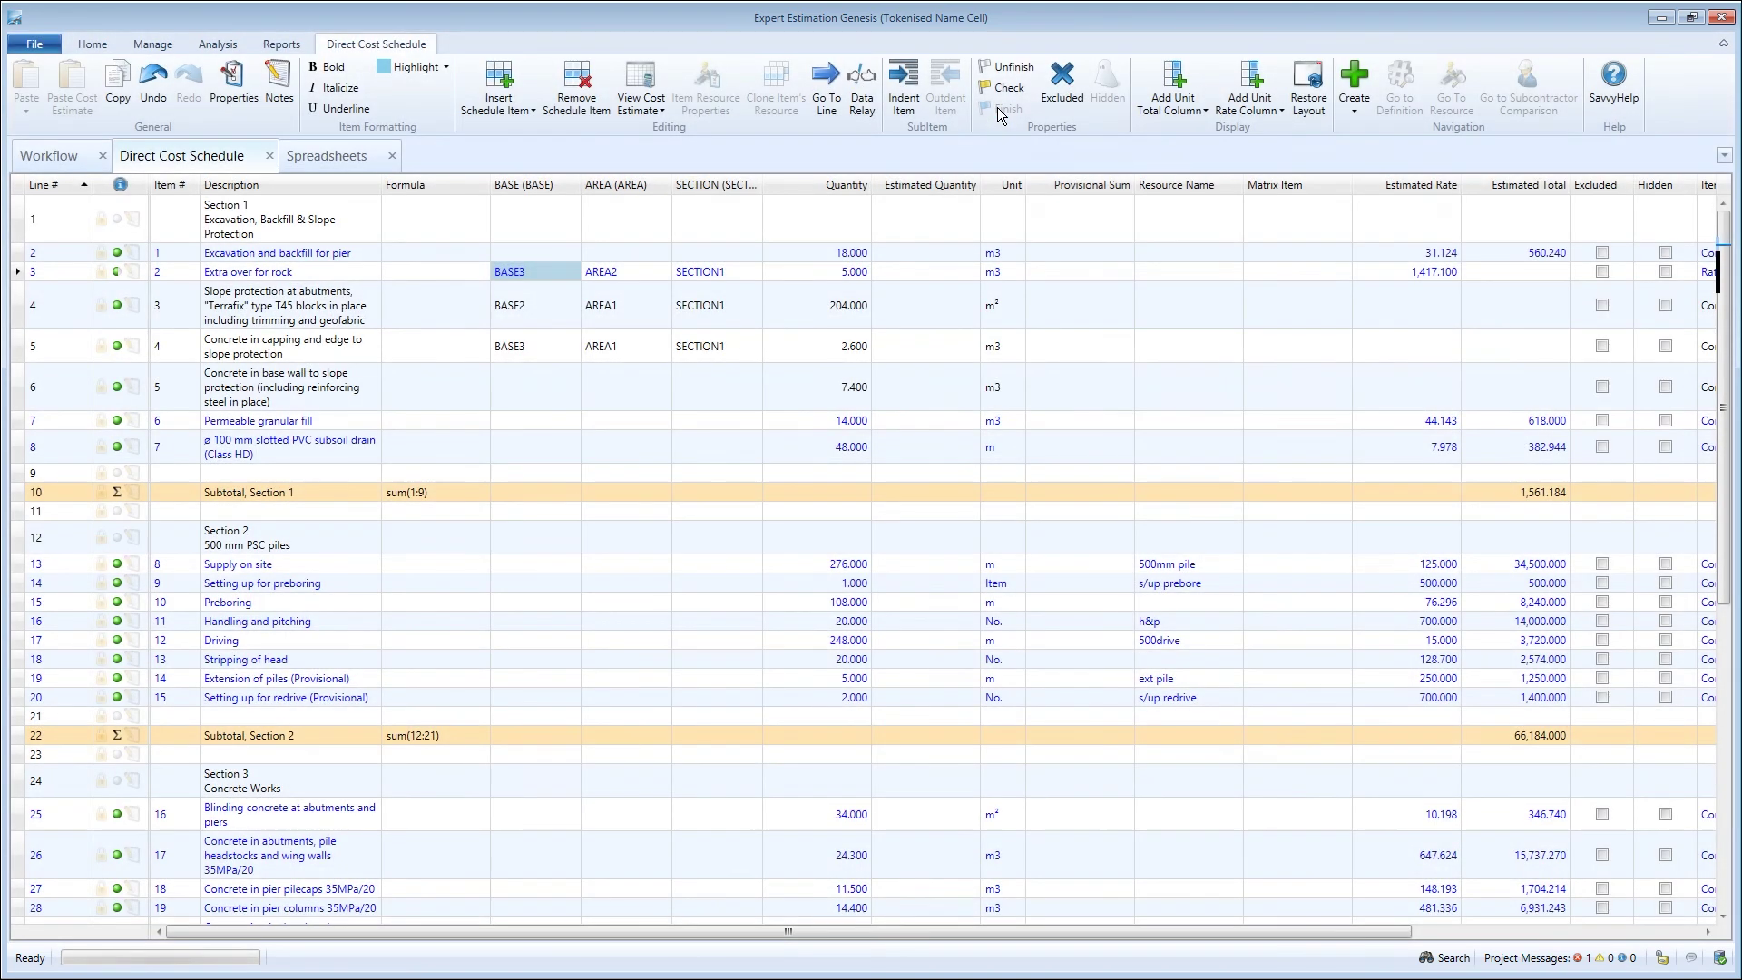
pyautogui.click(567, 295)
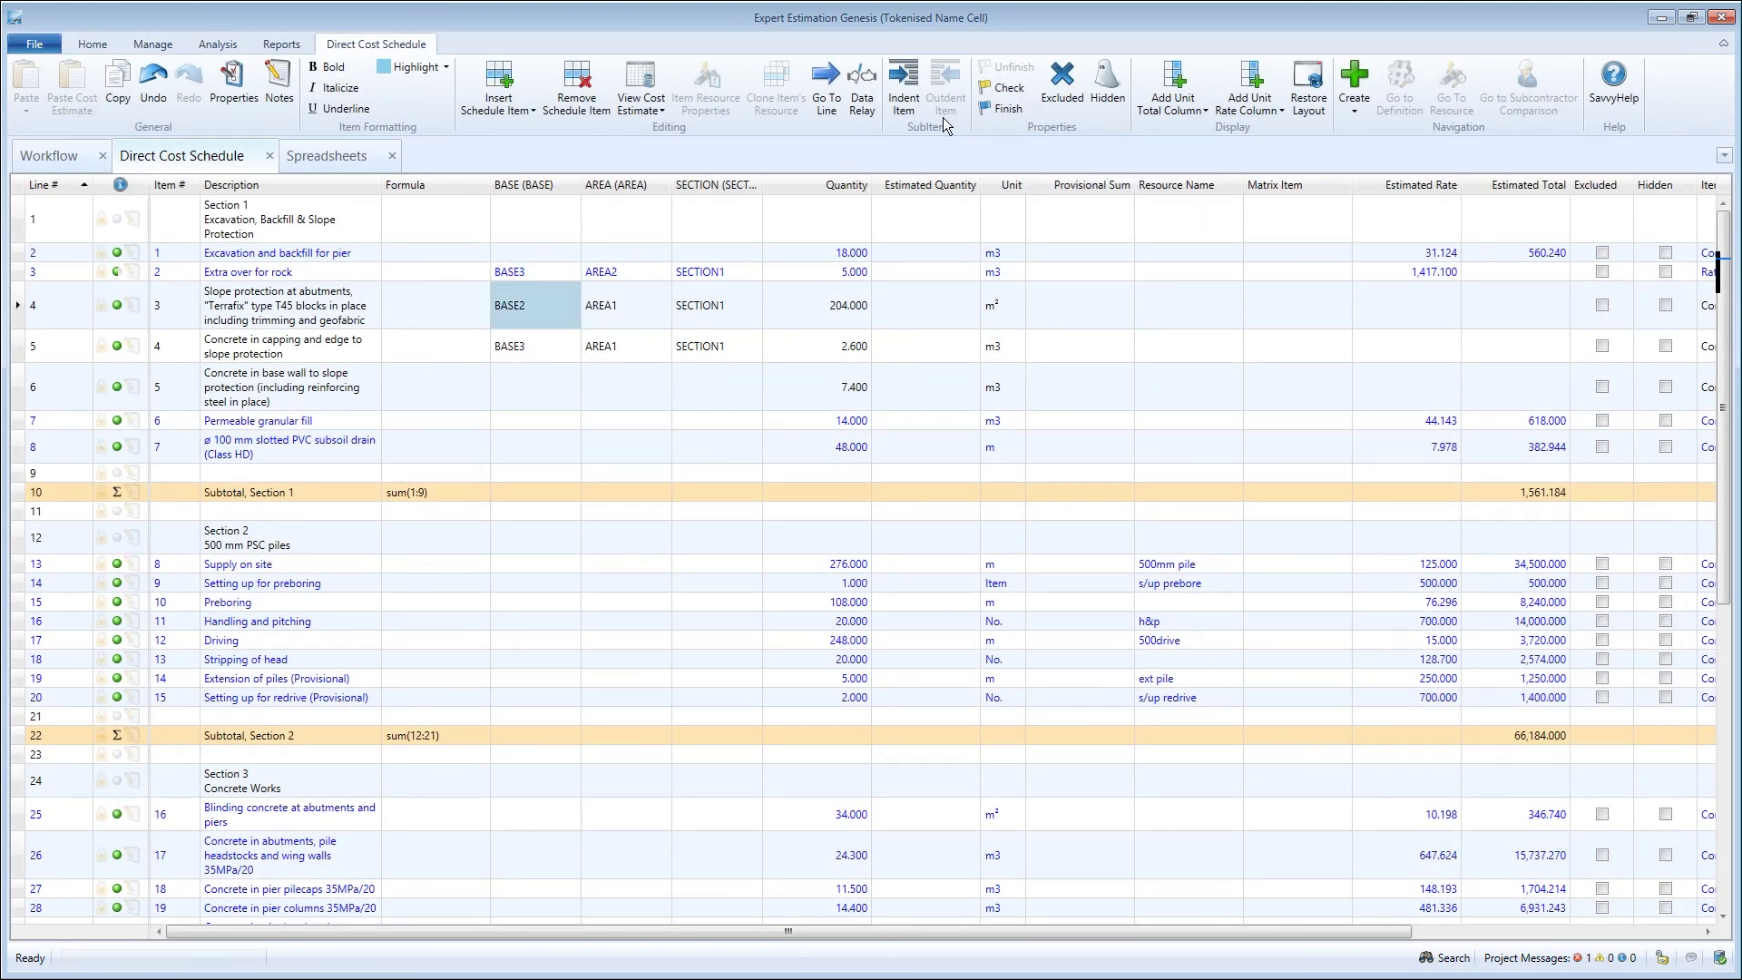
pyautogui.click(981, 107)
pyautogui.click(563, 351)
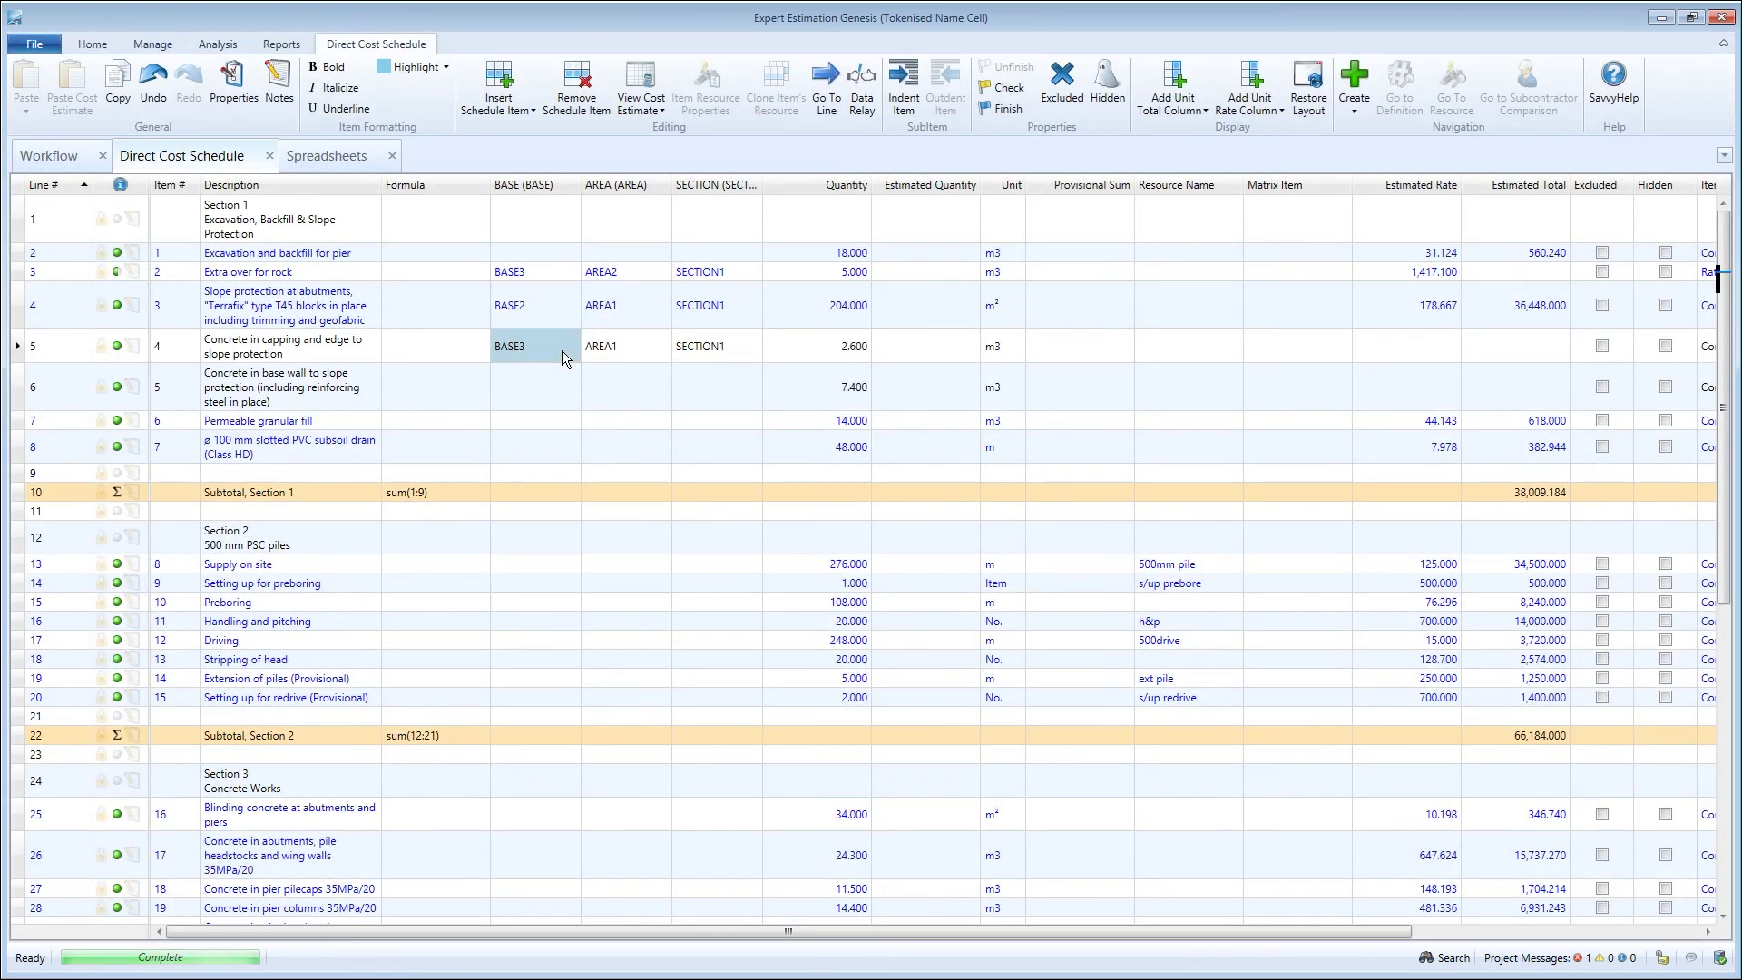
pyautogui.click(1003, 110)
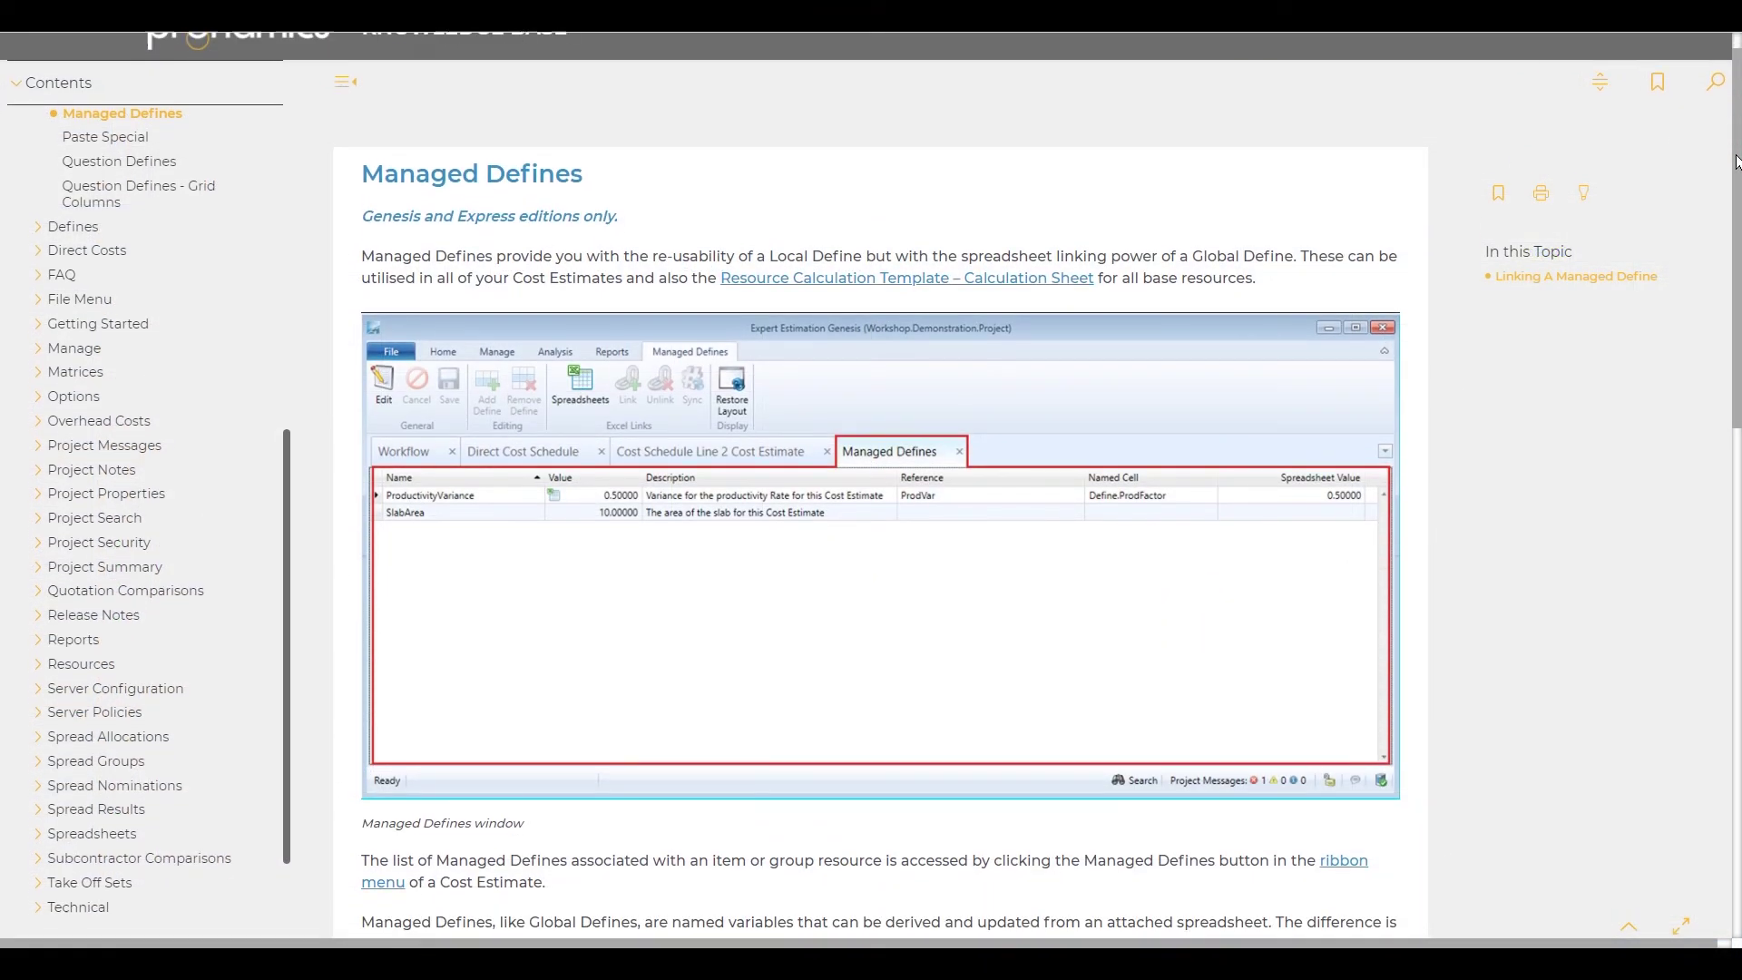
# - Read further through the Managed Defines article in the Pronamics knowledge base
pyautogui.moveTo(1736, 161); pyautogui.dragTo(1736, 384)
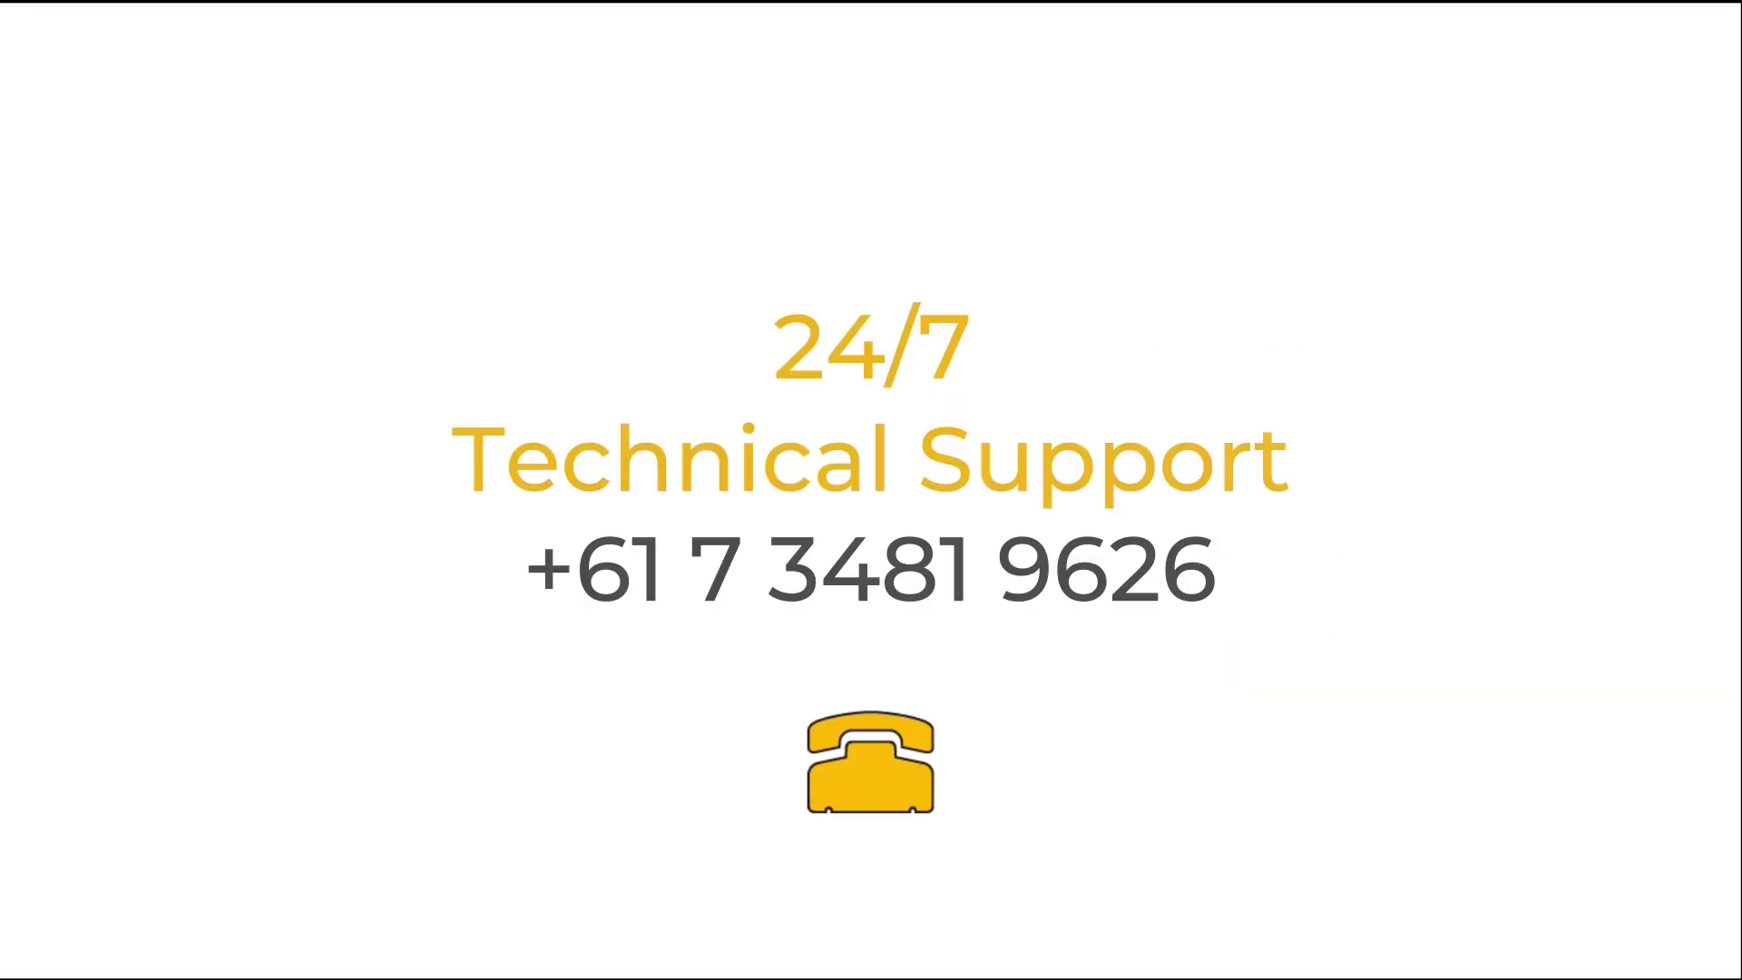